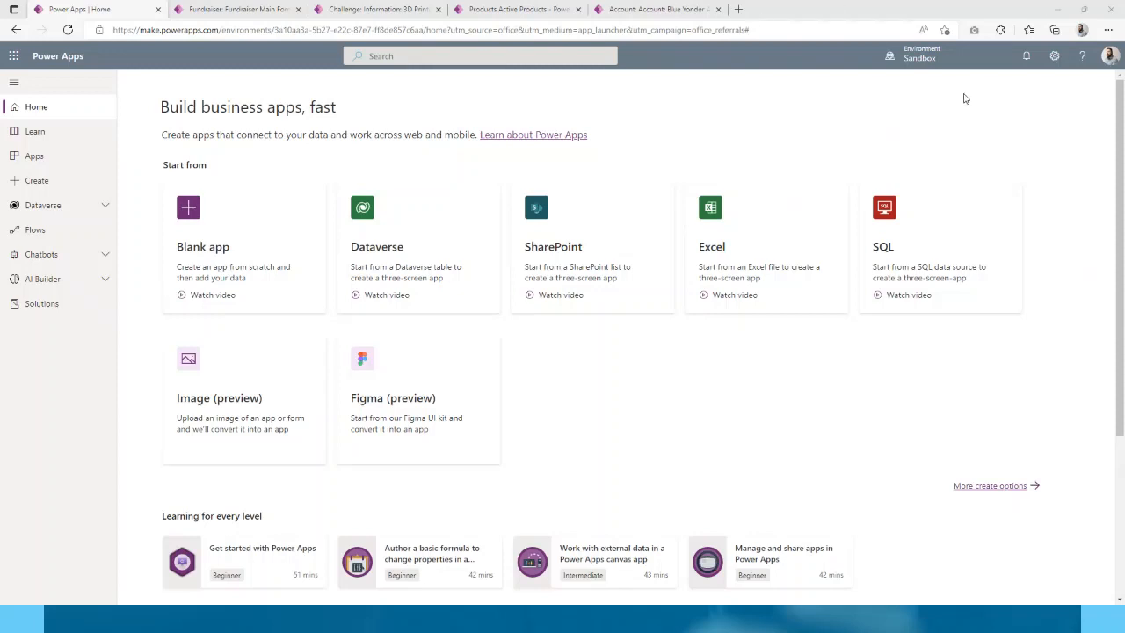
# - Confirm the Sandbox environment and open its Solutions list
pyautogui.click(937, 63)
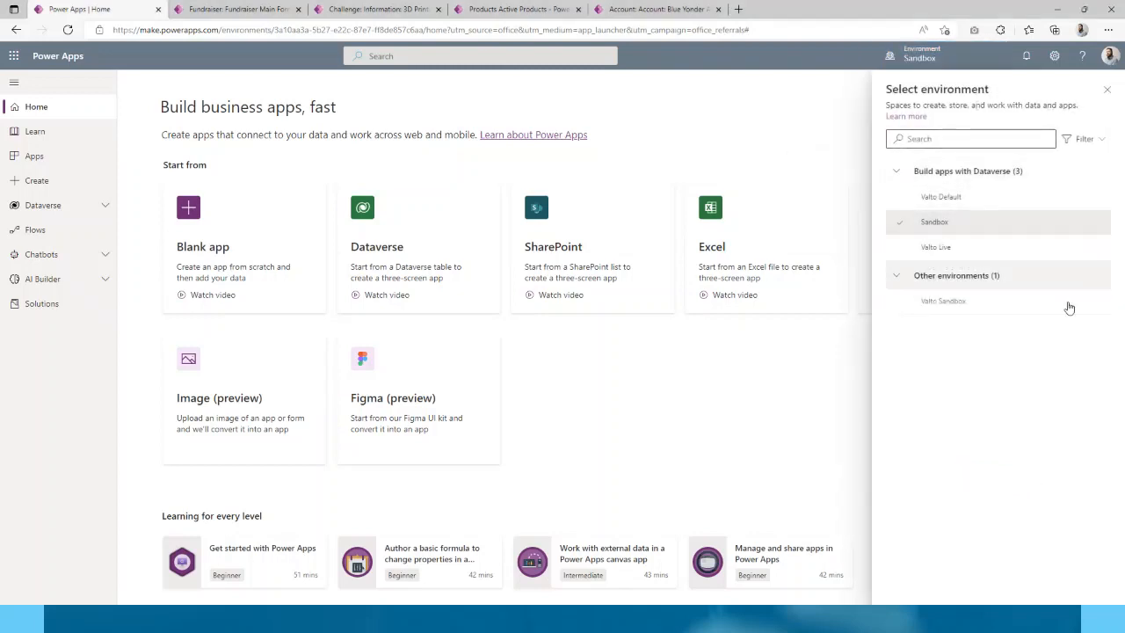
pyautogui.moveTo(983, 202)
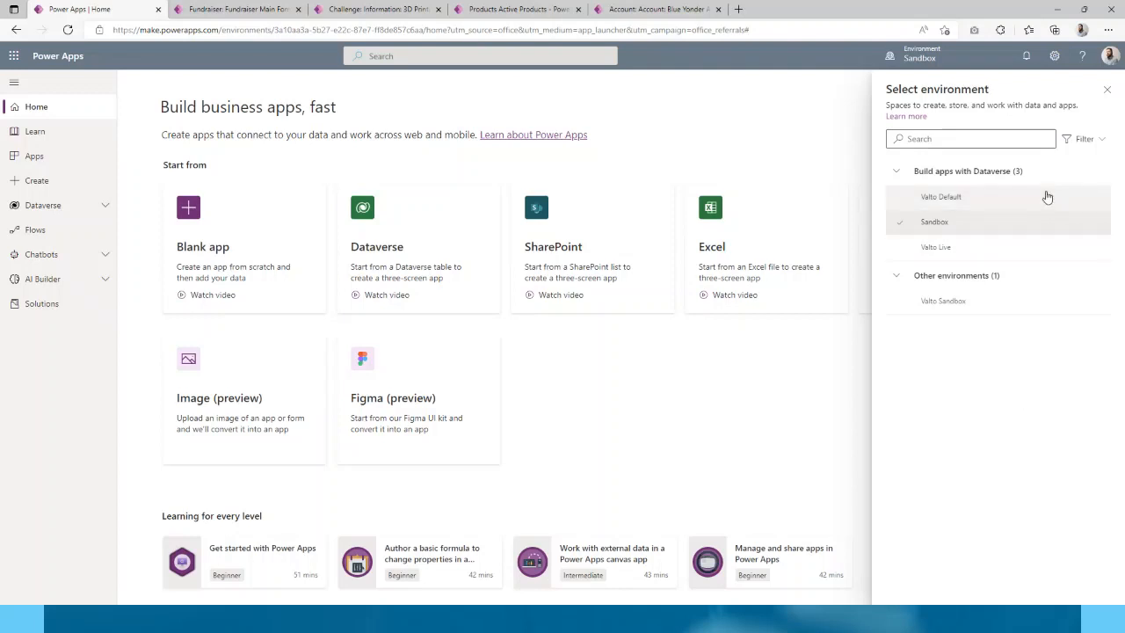
pyautogui.click(1106, 89)
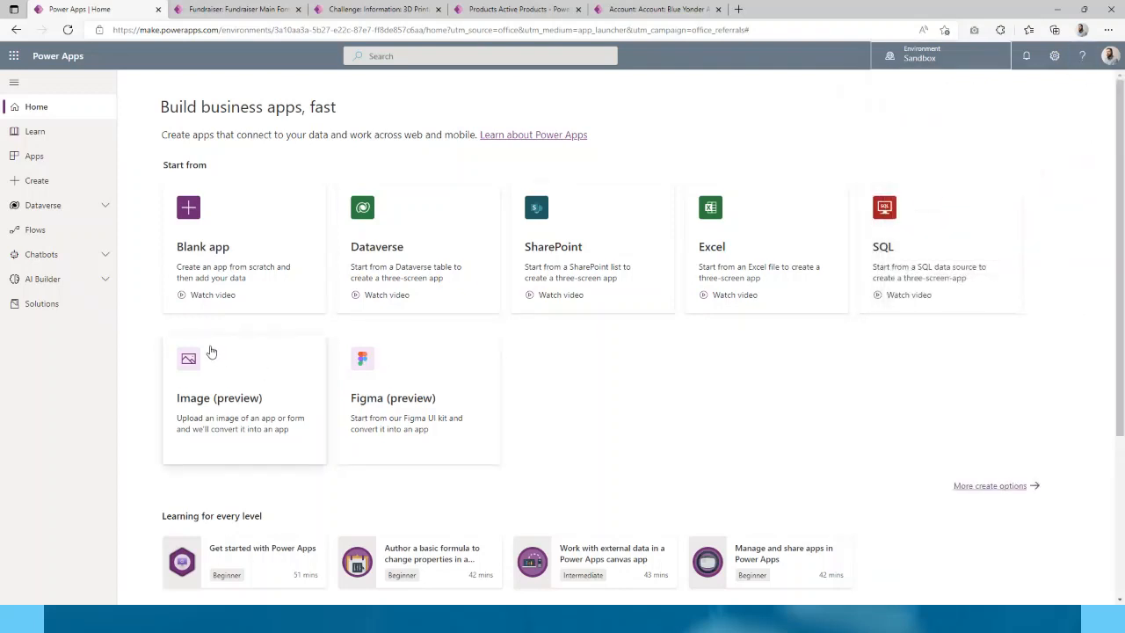
pyautogui.click(48, 307)
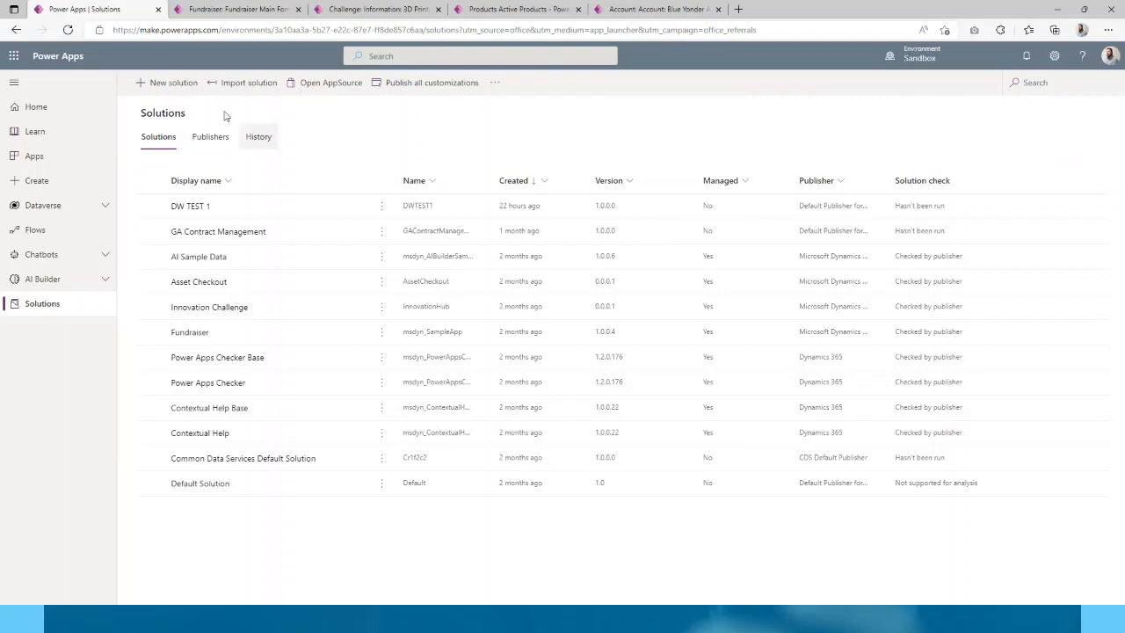
# - Create solution 'Hello World App' with the Default Publisher, version 1.0.0.0
pyautogui.click(173, 85)
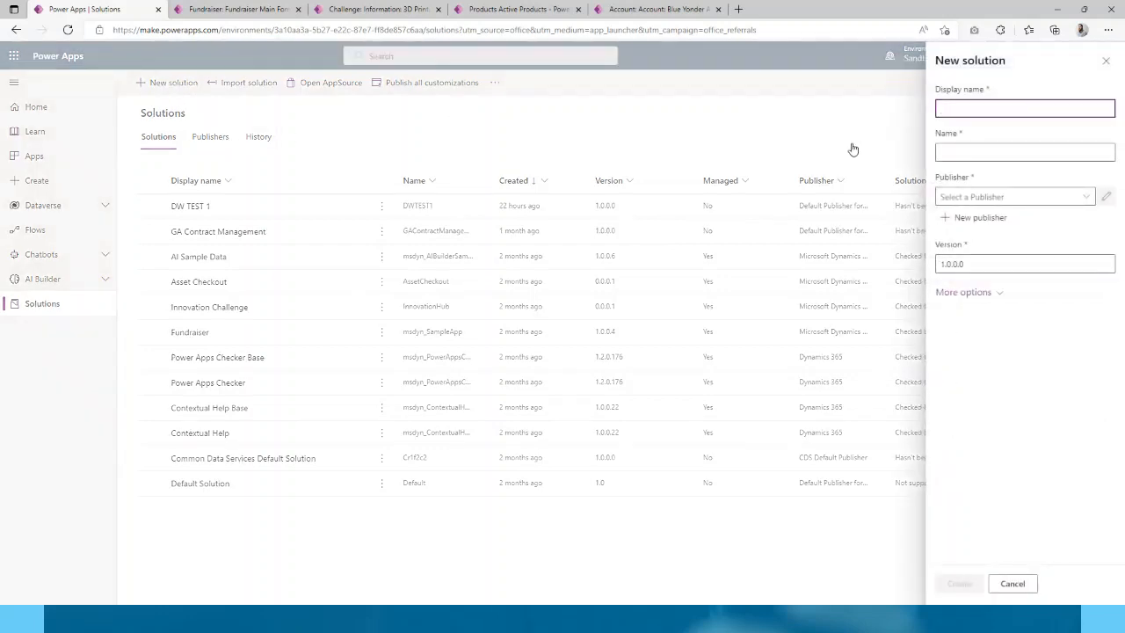
pyautogui.write('HelloWorld')
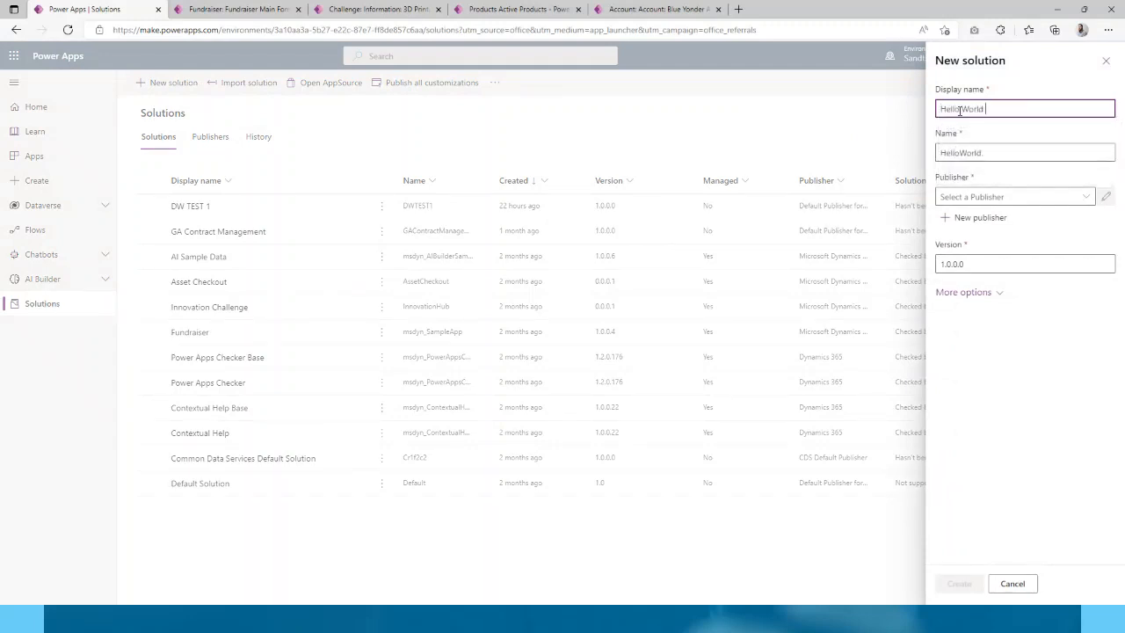
pyautogui.write(' App')
pyautogui.click(1086, 195)
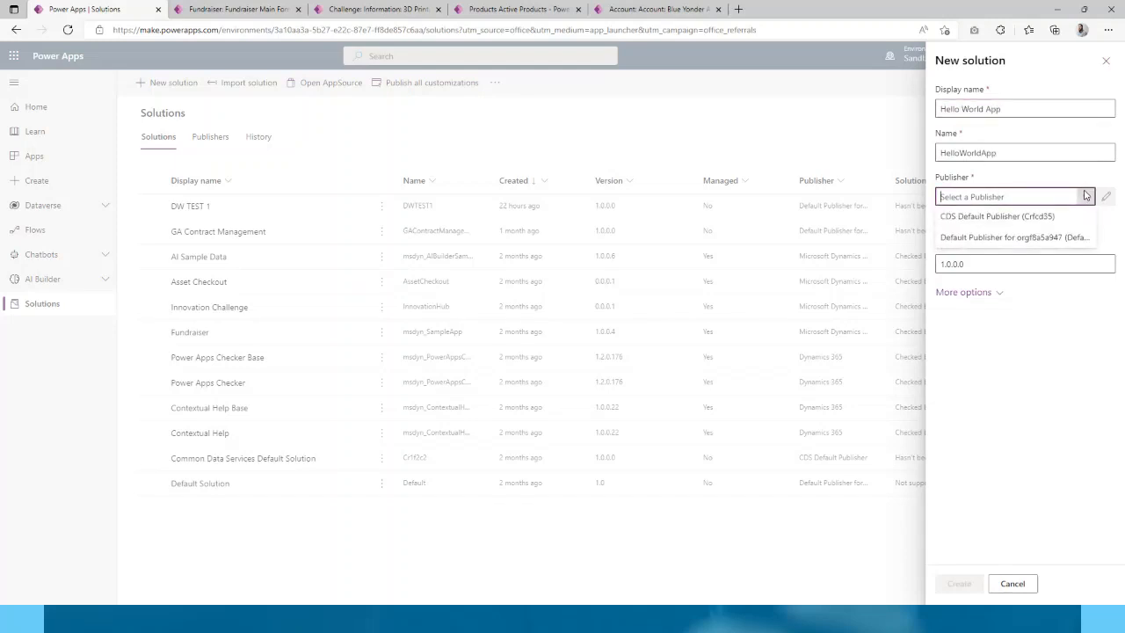
pyautogui.click(969, 238)
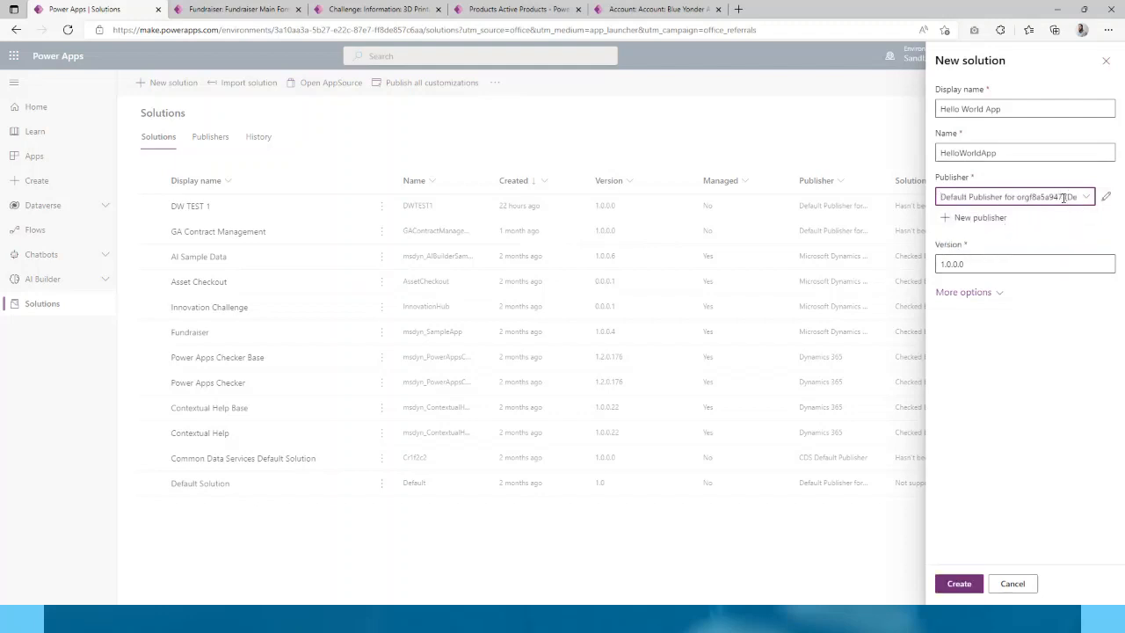
pyautogui.click(960, 582)
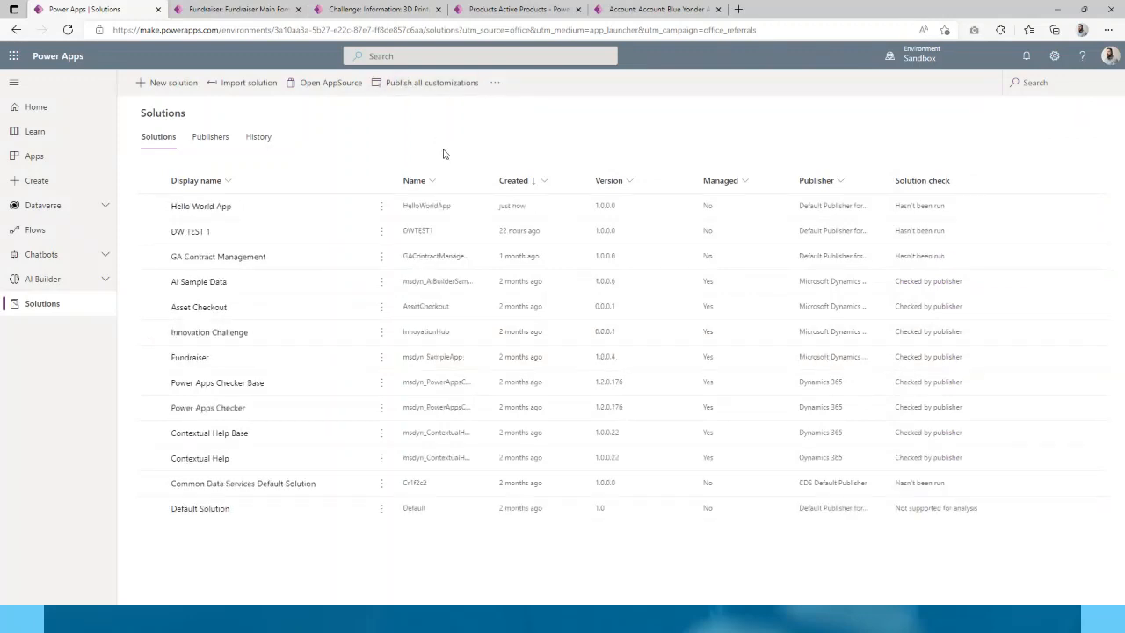
# - Open the Hello World App solution to view its still-empty object list
pyautogui.click(211, 208)
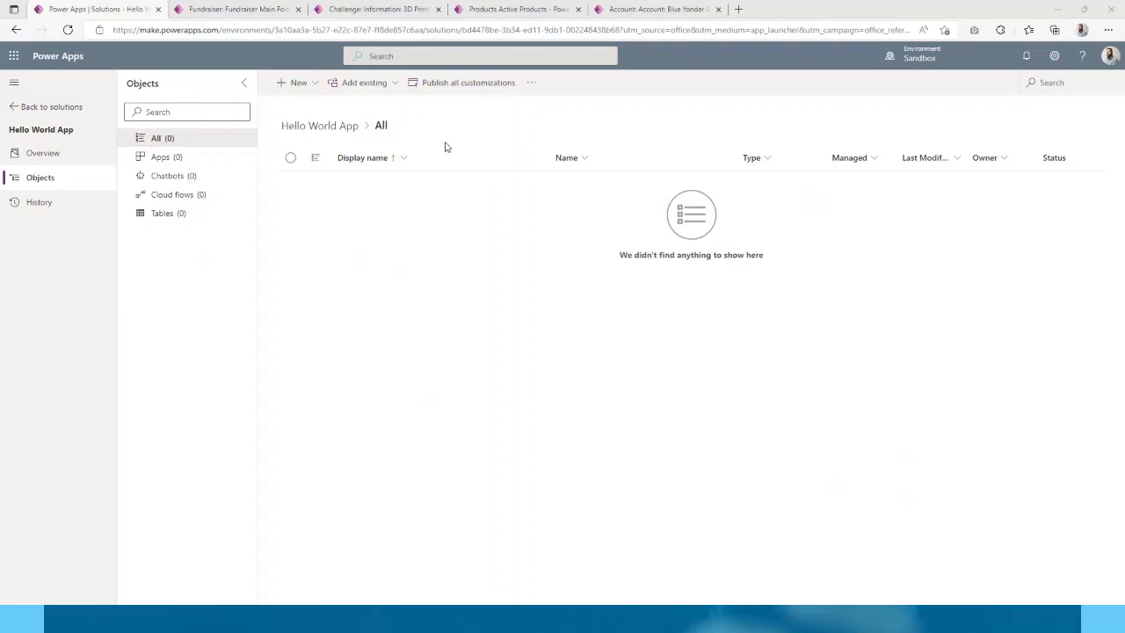
# - Add a new standard table 'Hello World Table' to the solution and save it
pyautogui.click(296, 85)
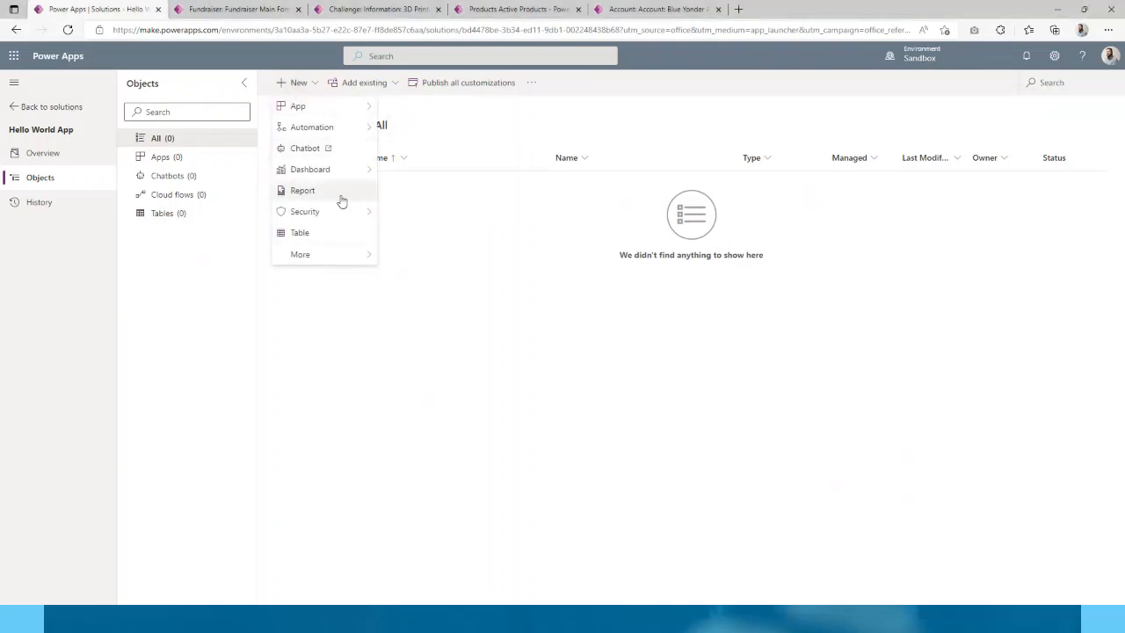
pyautogui.click(344, 233)
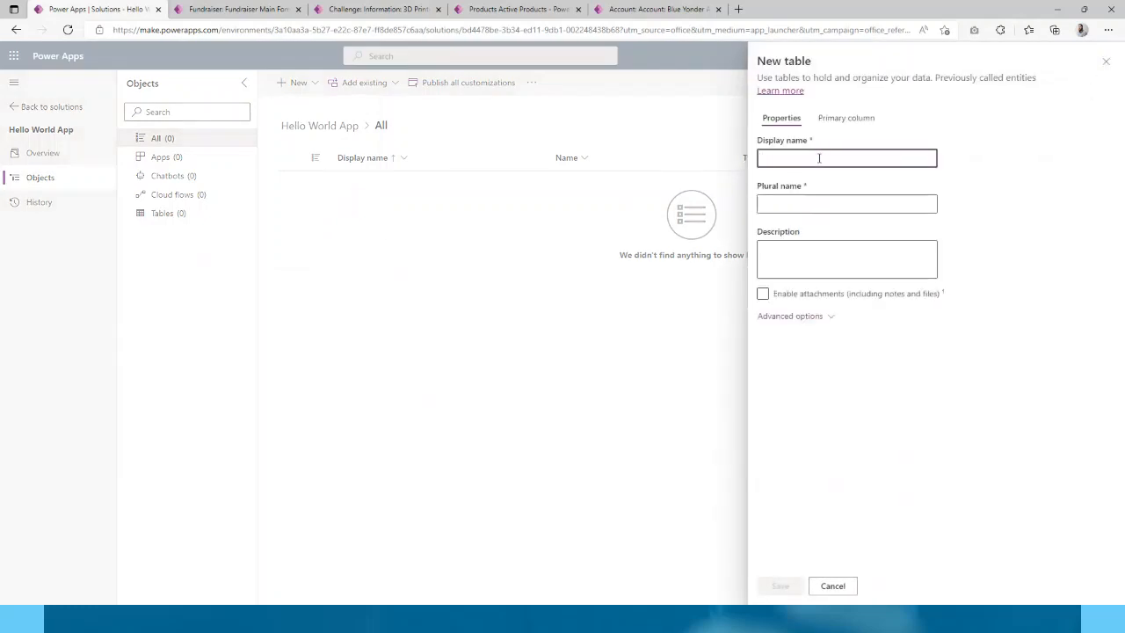
pyautogui.write('Hello World')
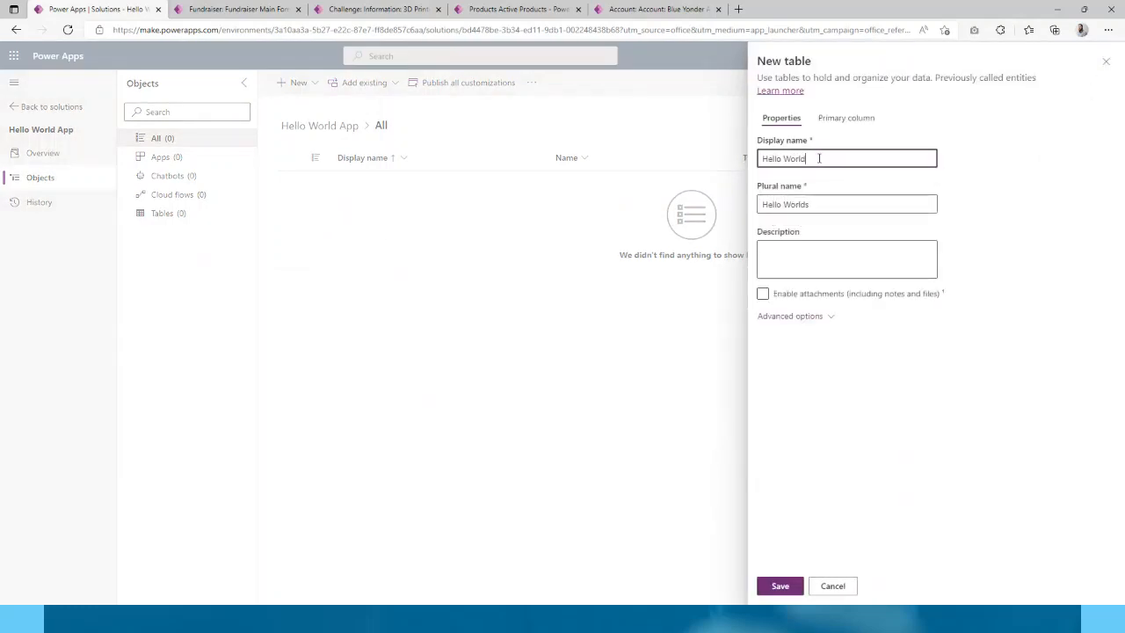
pyautogui.write(' Table')
pyautogui.click(780, 586)
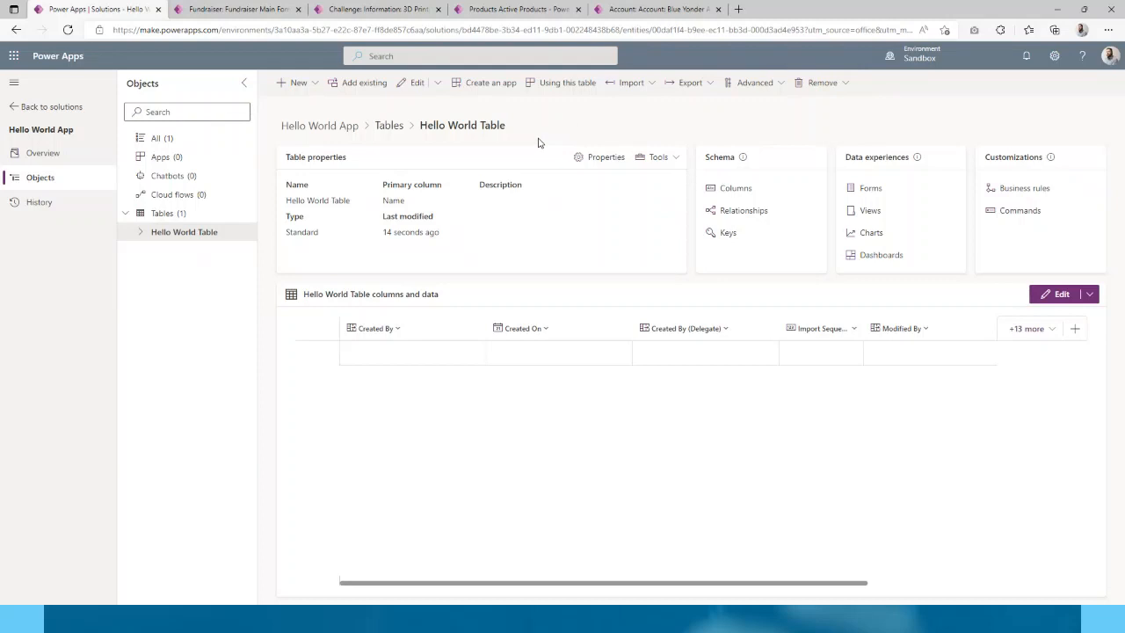
# - Expand Hello World Table in the Objects tree to show its columns, forms, views and rules
pyautogui.click(140, 234)
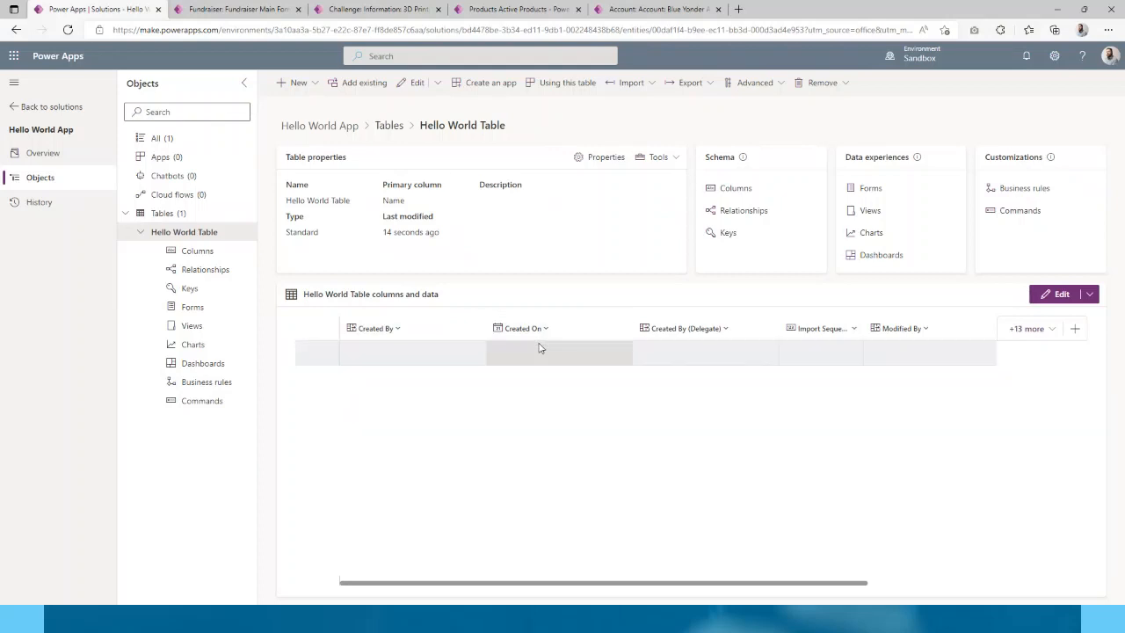
pyautogui.moveTo(693, 584); pyautogui.dragTo(587, 583)
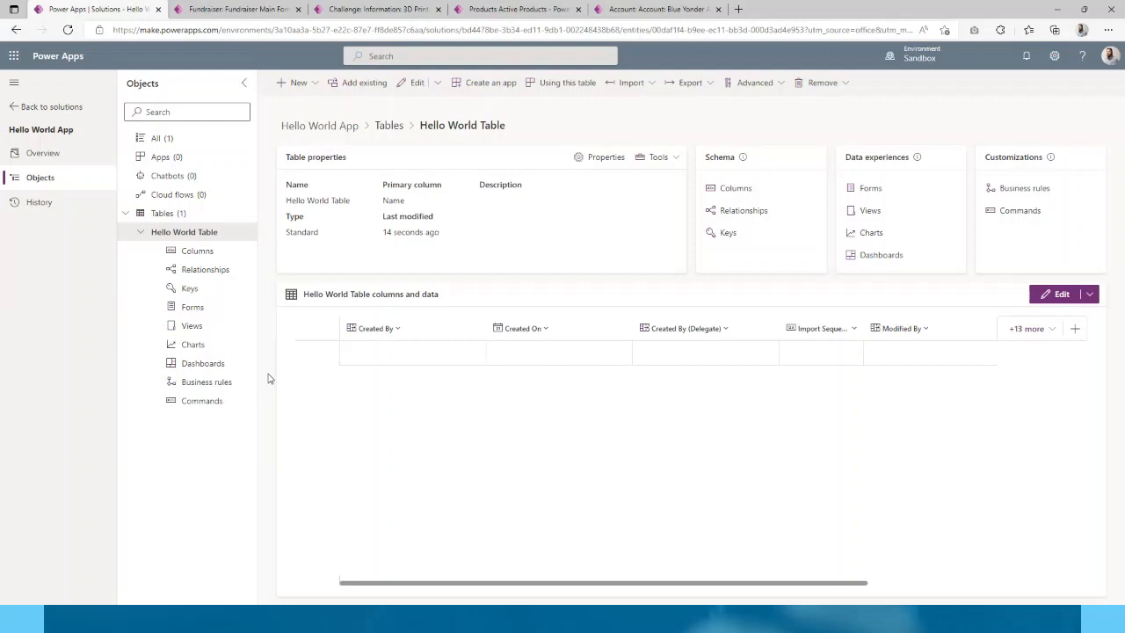
# - Show Hello World Table's columns and scroll through defaults like Name, Owner and Status
pyautogui.click(199, 253)
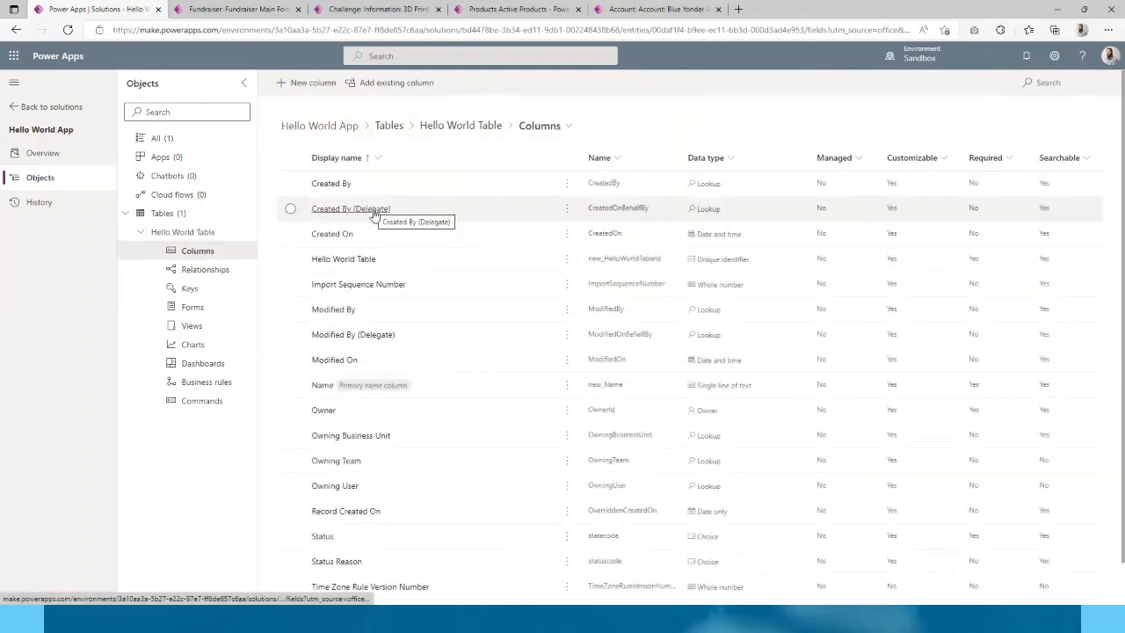
pyautogui.scroll(-1, 373, 214)
pyautogui.scroll(1, 443, 380)
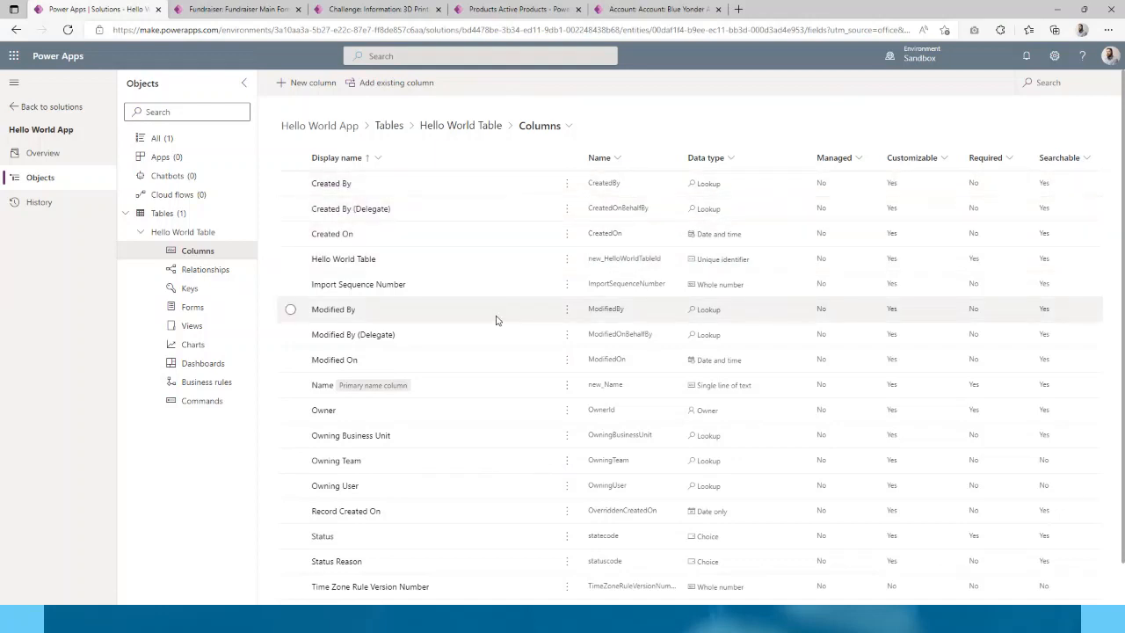
pyautogui.scroll(-1, 496, 320)
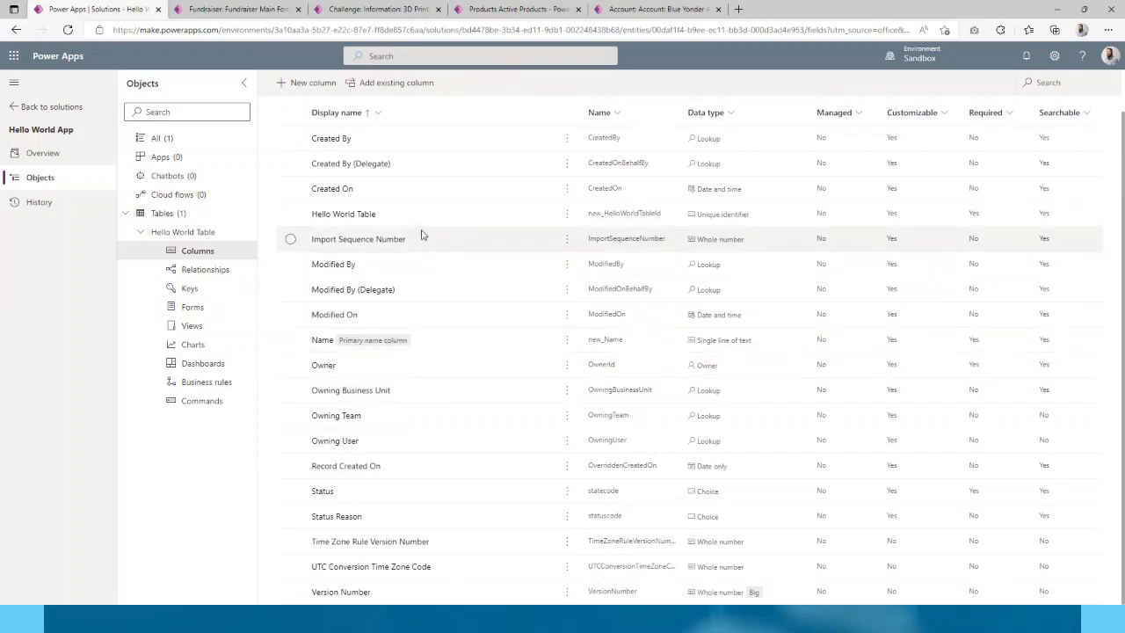
pyautogui.scroll(1, 514, 321)
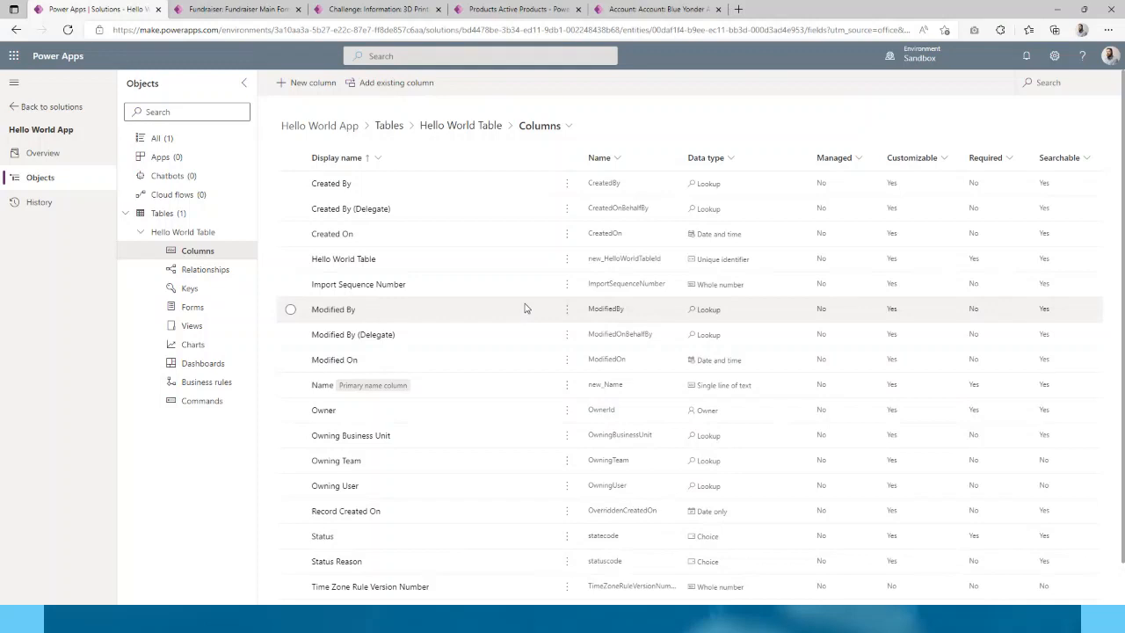
# - Start a new column named 'Example A' and browse the Text data types
pyautogui.click(302, 84)
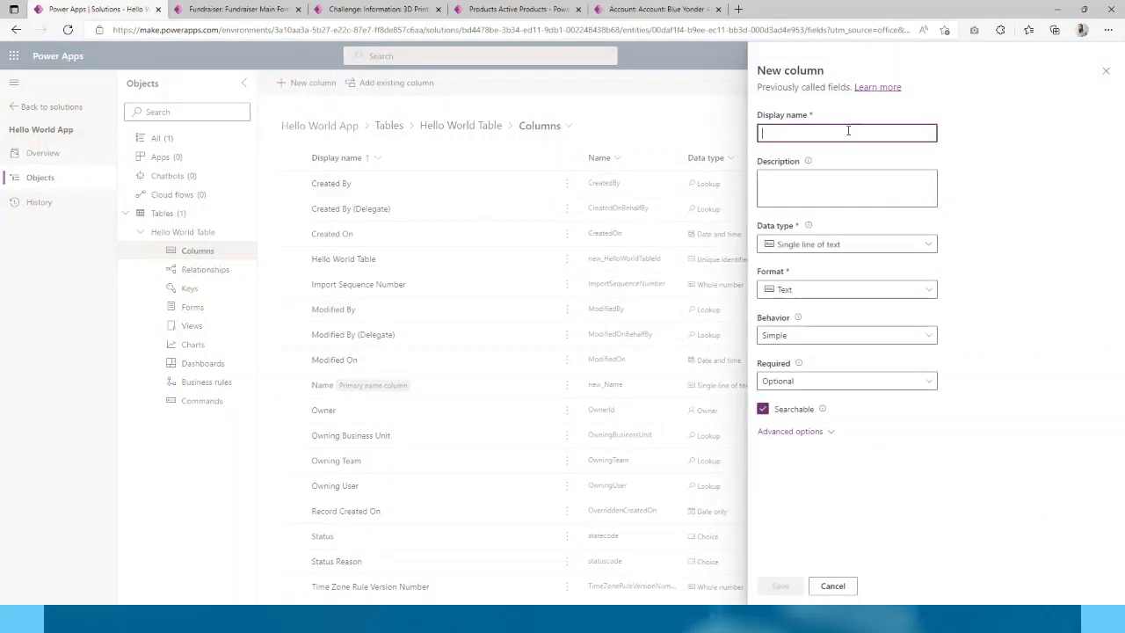
pyautogui.write('Example A')
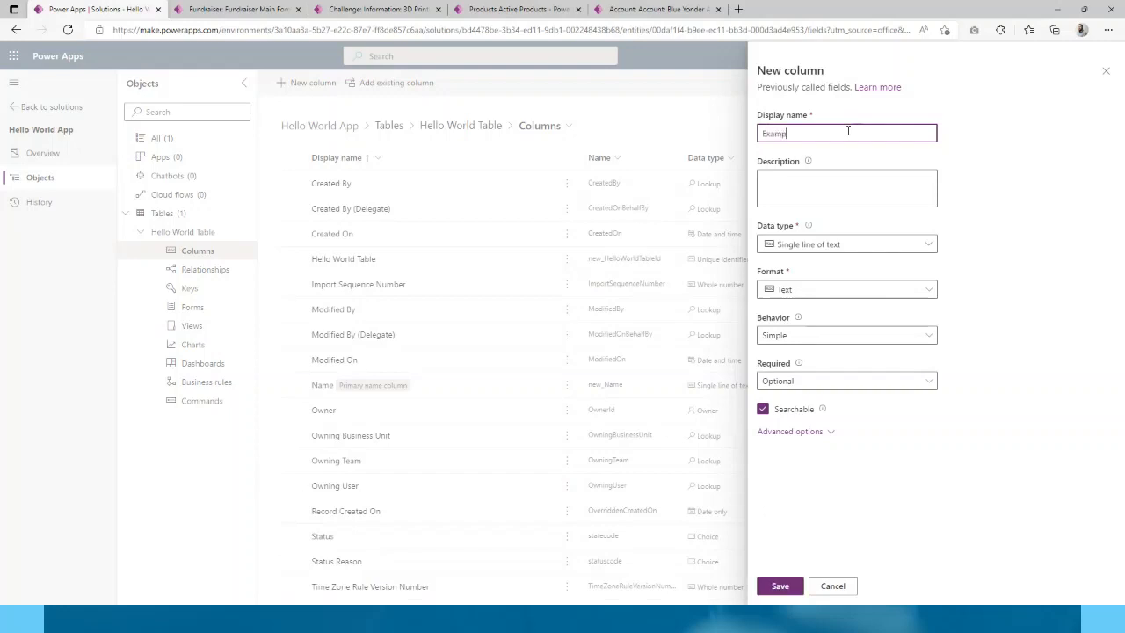
pyautogui.click(958, 209)
pyautogui.click(868, 248)
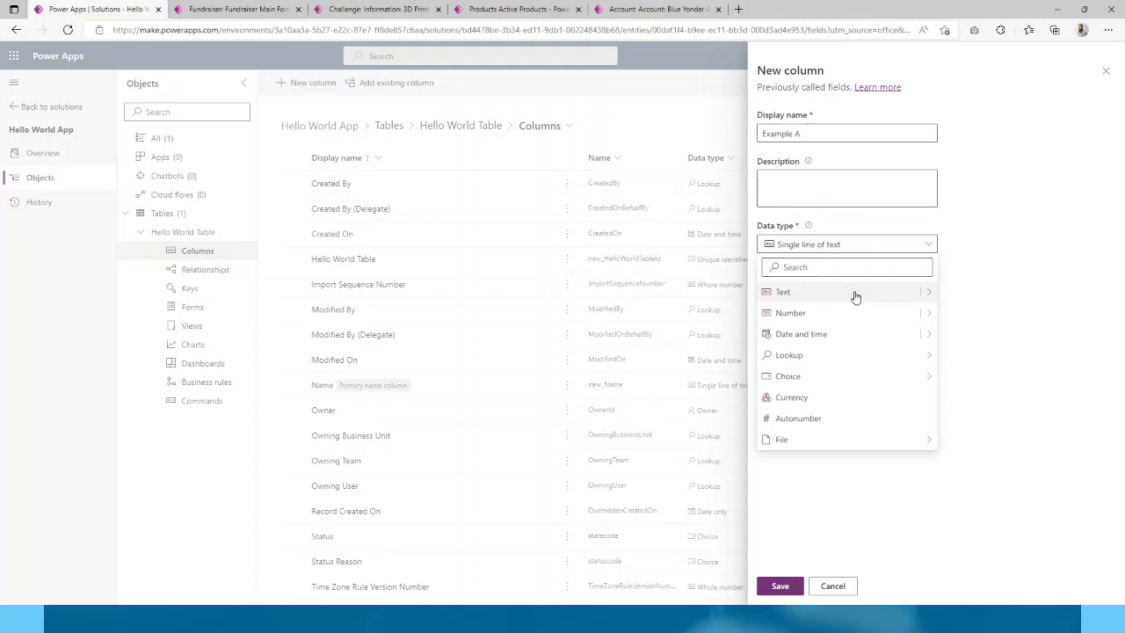
pyautogui.moveTo(927, 295)
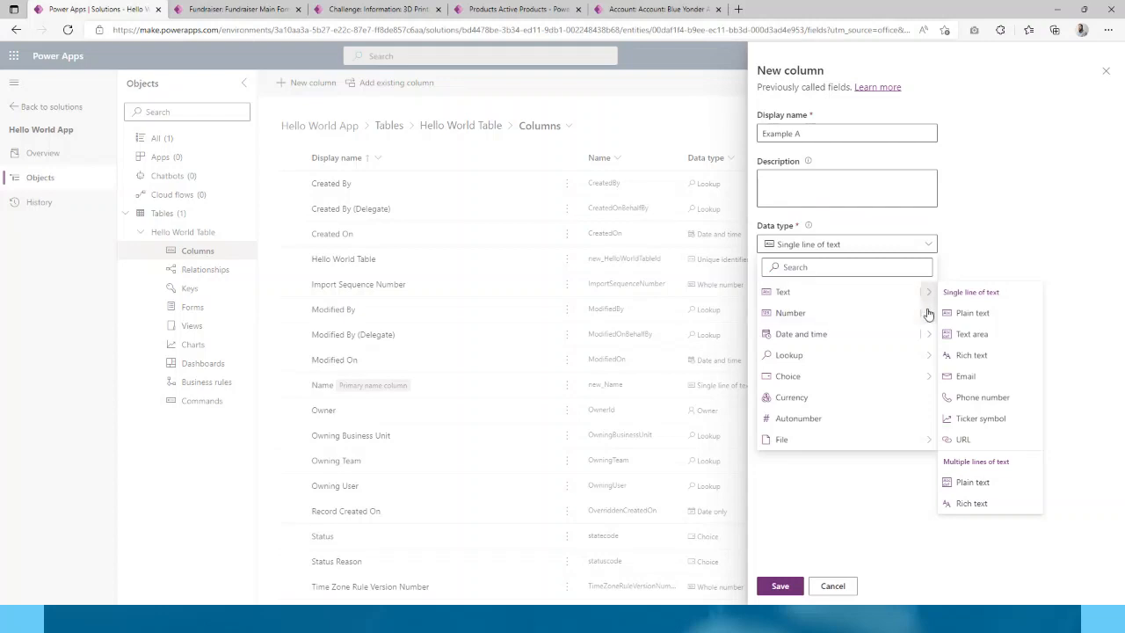
# - Set Example A's data type to Yes/no, with choices No and Yes, default No
pyautogui.click(929, 314)
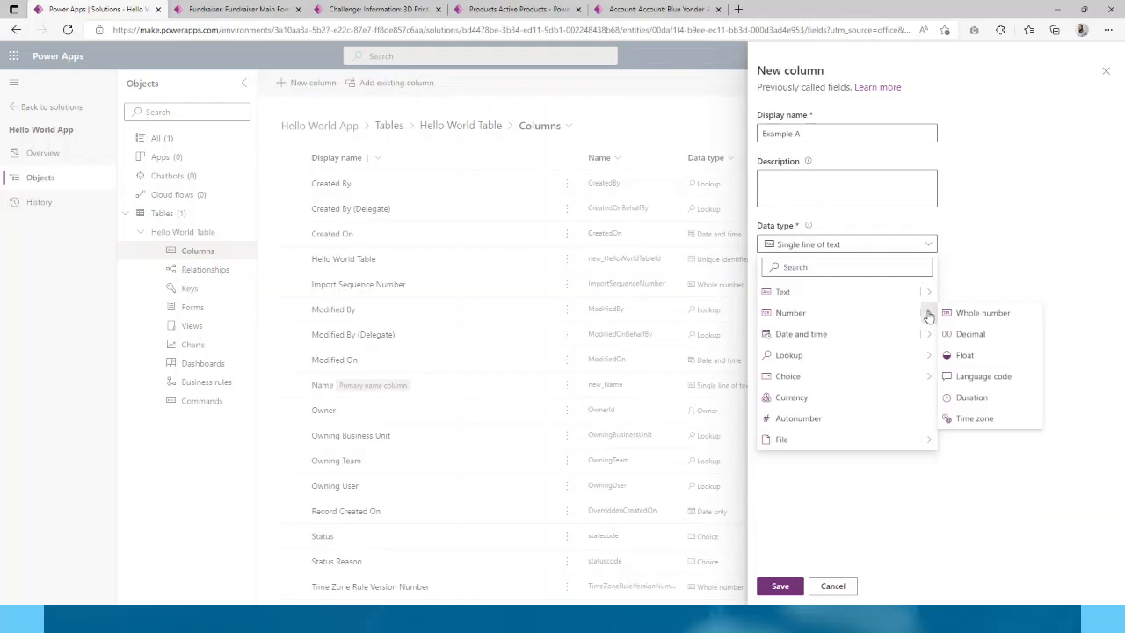
pyautogui.click(928, 334)
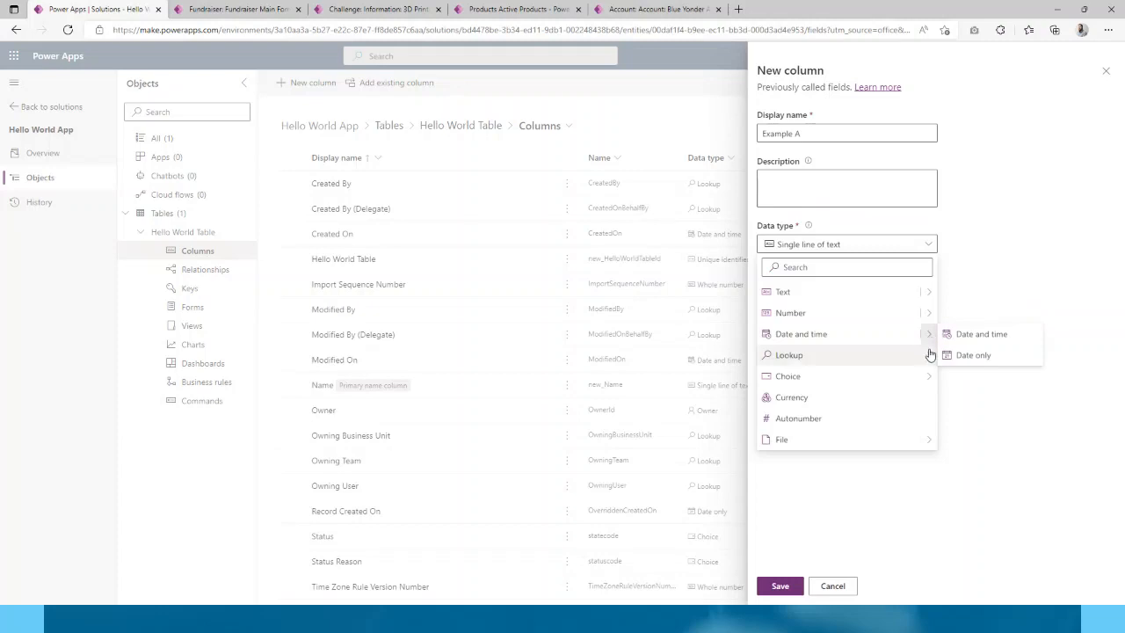
pyautogui.moveTo(931, 356)
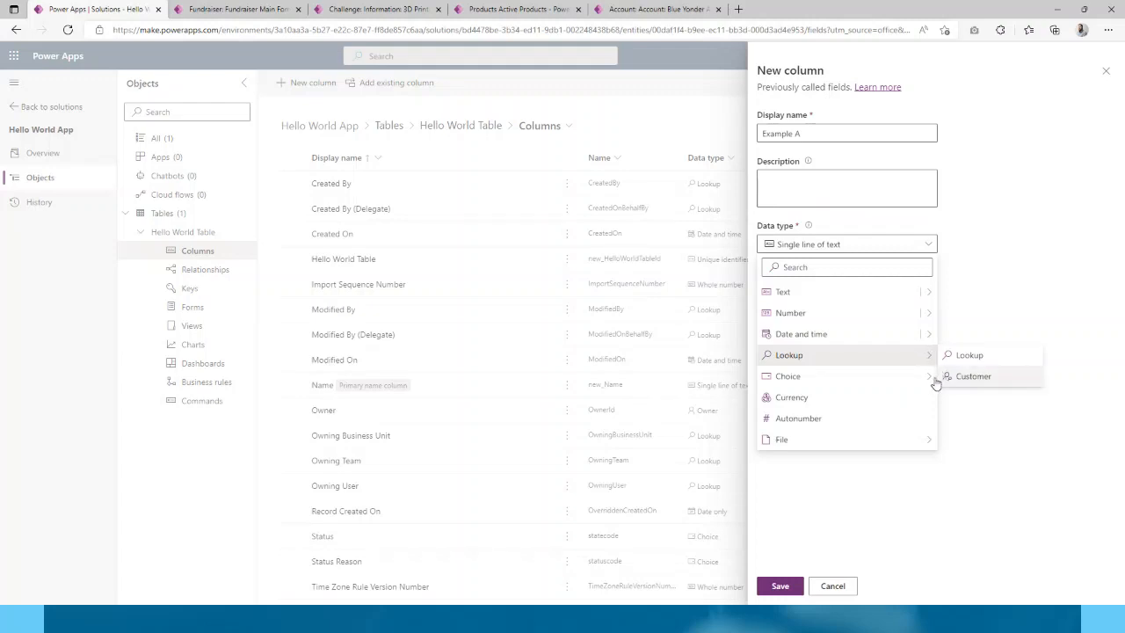
pyautogui.moveTo(931, 388)
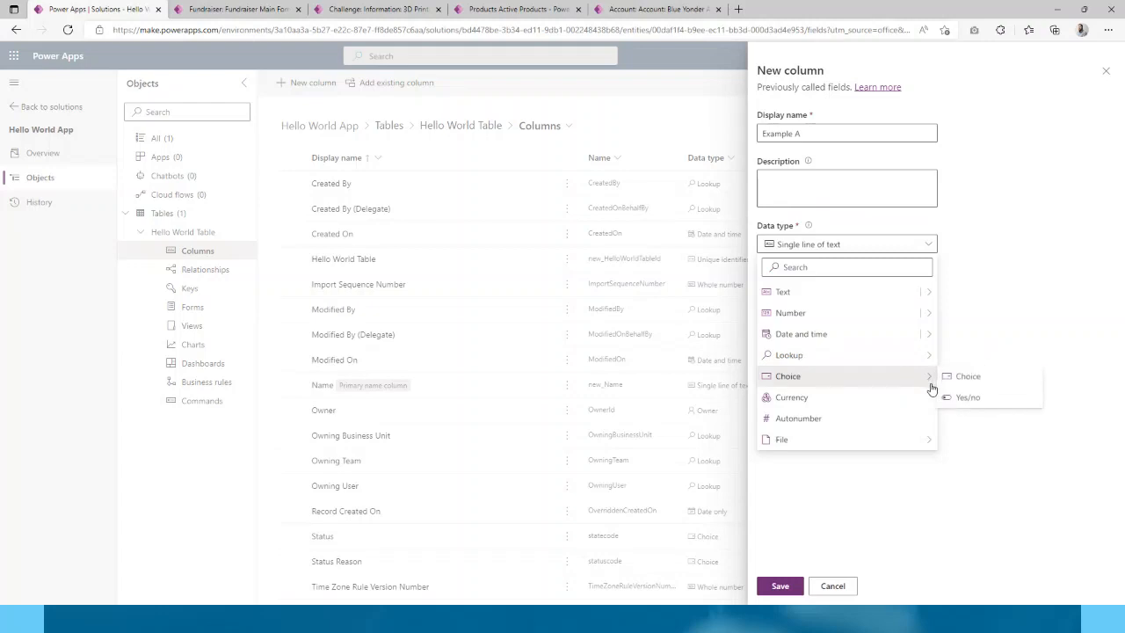
pyautogui.click(983, 401)
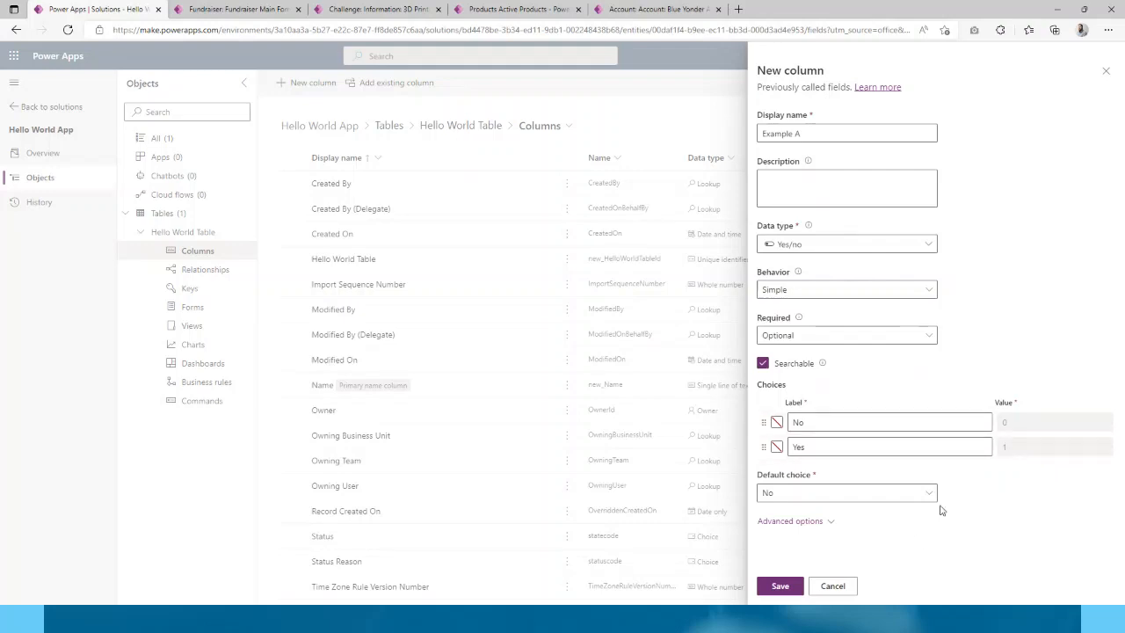
# - Save Example A so it is listed as Yes/no column new_ExampleA
pyautogui.click(782, 587)
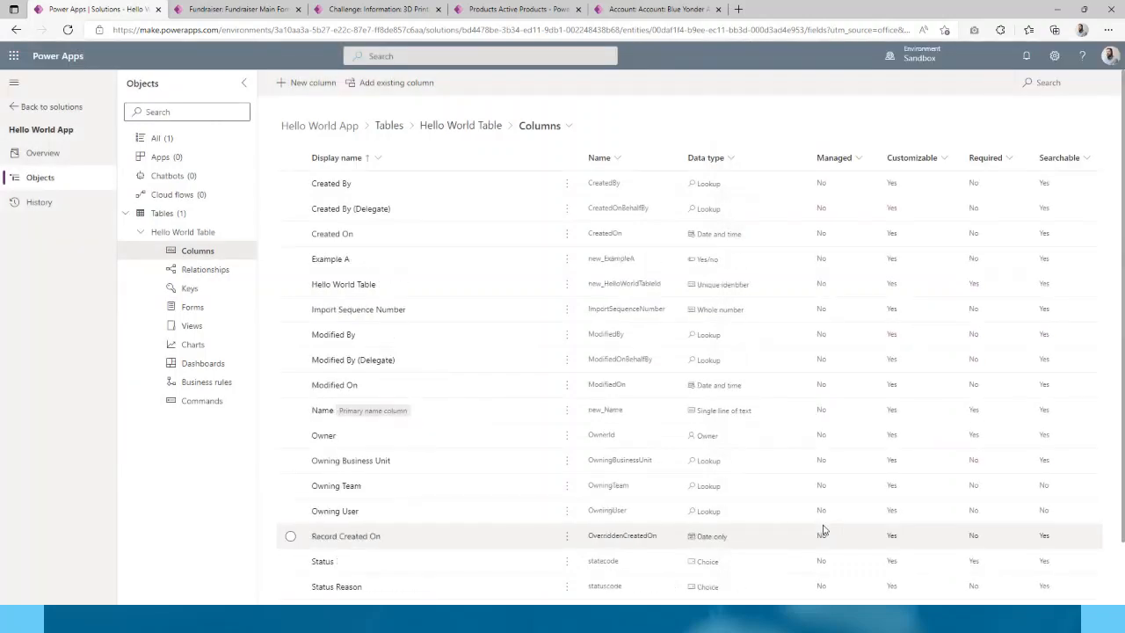
# - Add and save a Single line of text column named 'Example B'
pyautogui.click(304, 84)
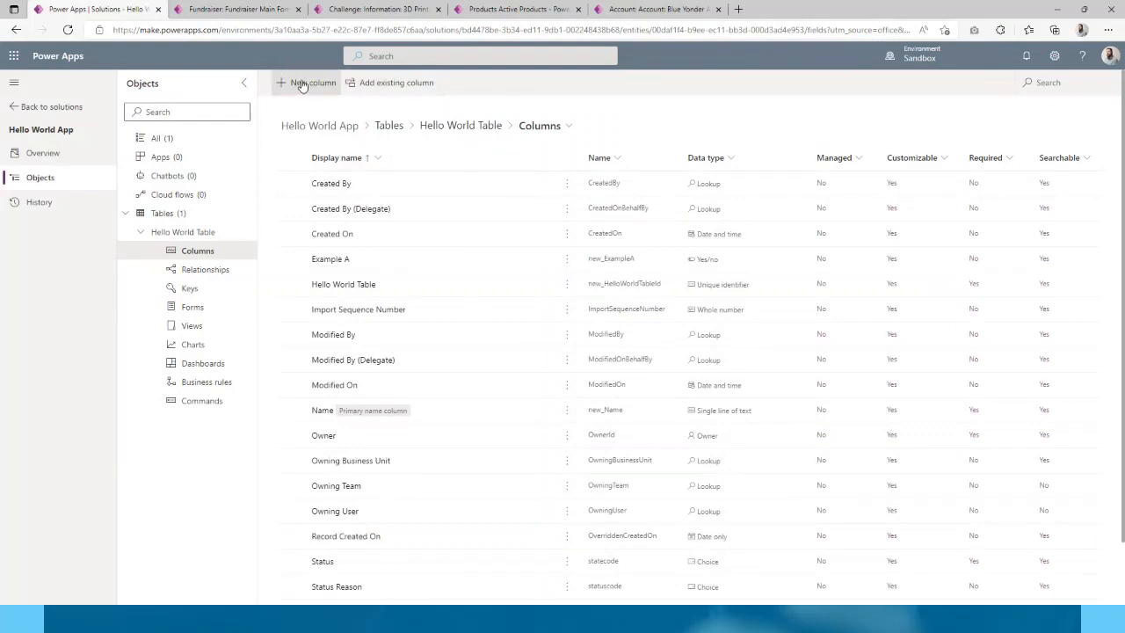
pyautogui.write('eXAMPLE')
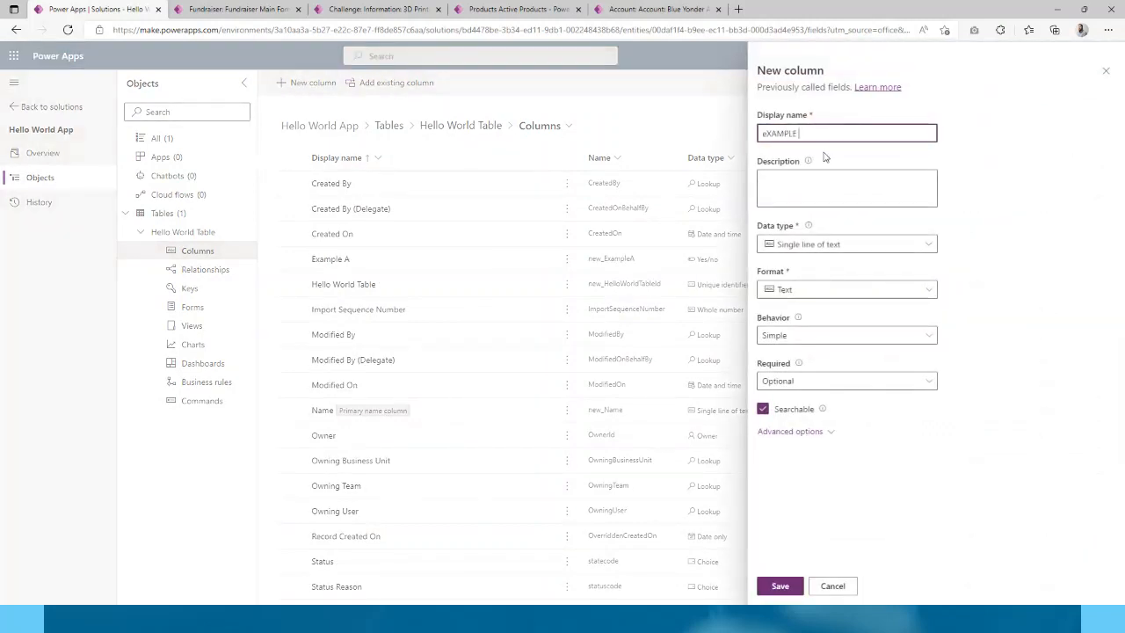
pyautogui.hotkey('ctrl', 'a')
pyautogui.press('BackSpace')
pyautogui.write('Example B')
pyautogui.click(783, 585)
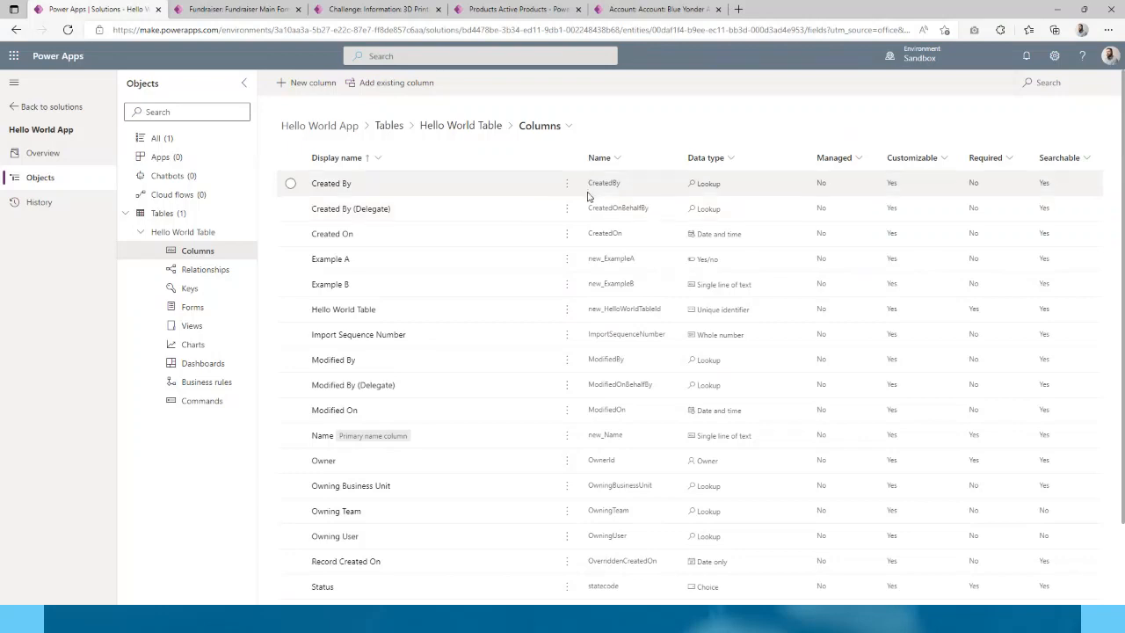
# - Open Hello World Table's Forms list, showing the Card, Main and Quick View Information forms
pyautogui.click(209, 310)
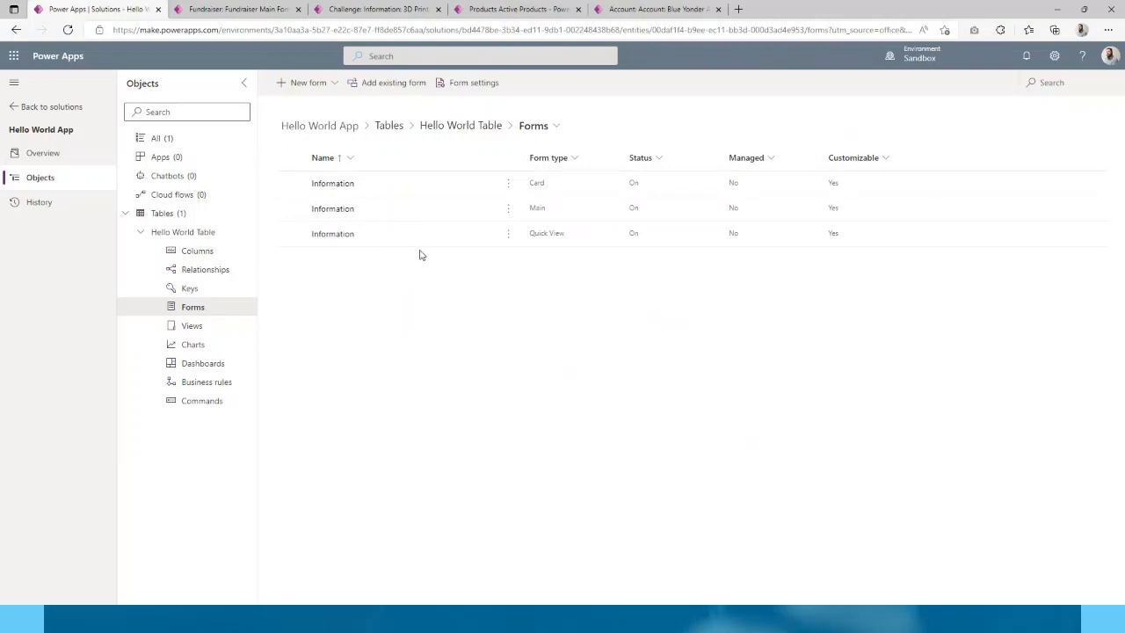
# - Open the Main Information form in the designer and select its General tab
pyautogui.click(348, 210)
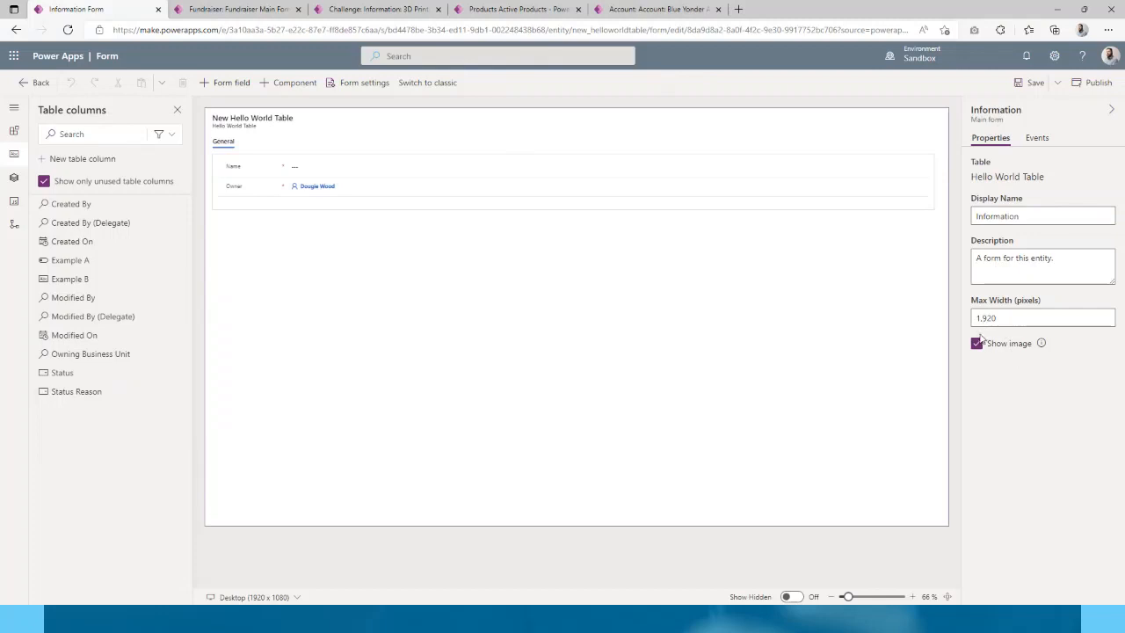
pyautogui.click(511, 251)
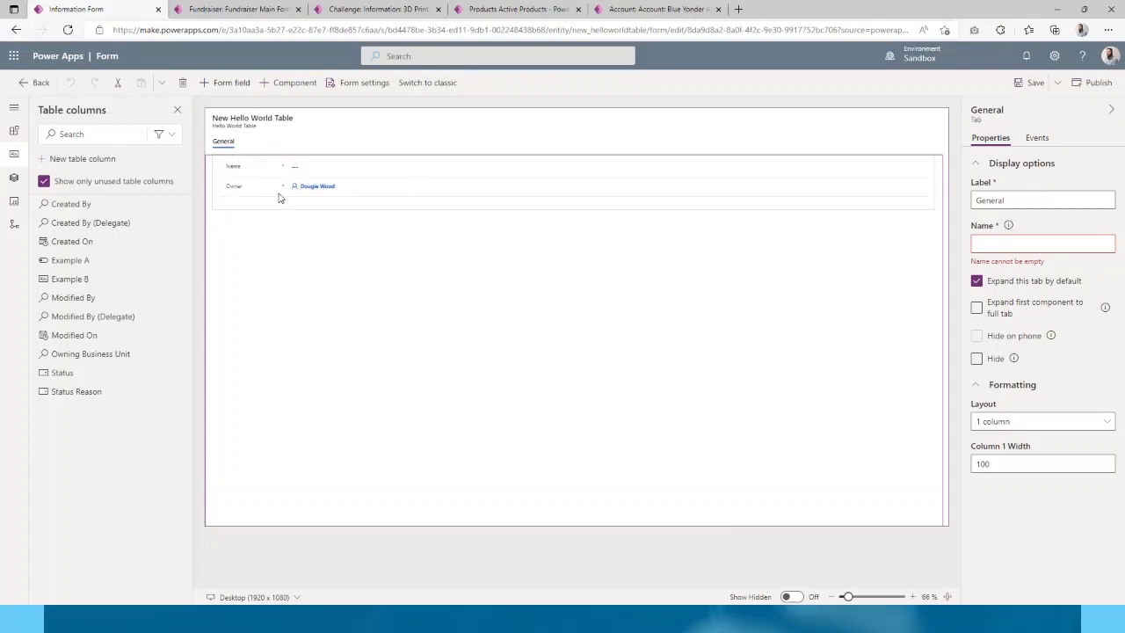
# - Add a 2-column section below the General tab's section and label it Section 2
pyautogui.click(15, 108)
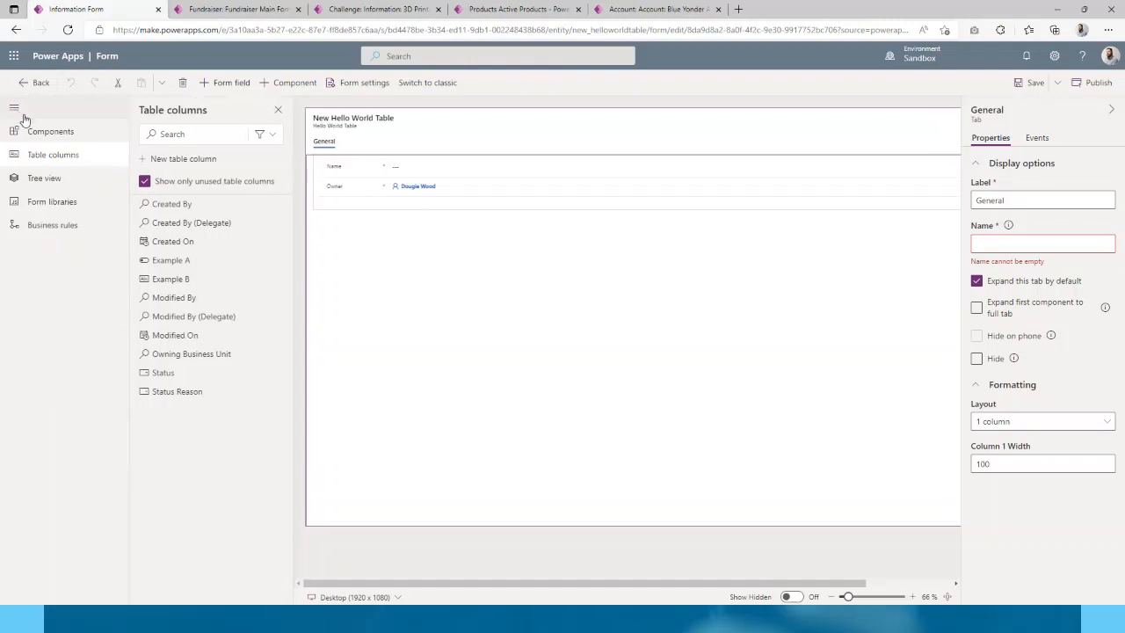
pyautogui.click(84, 134)
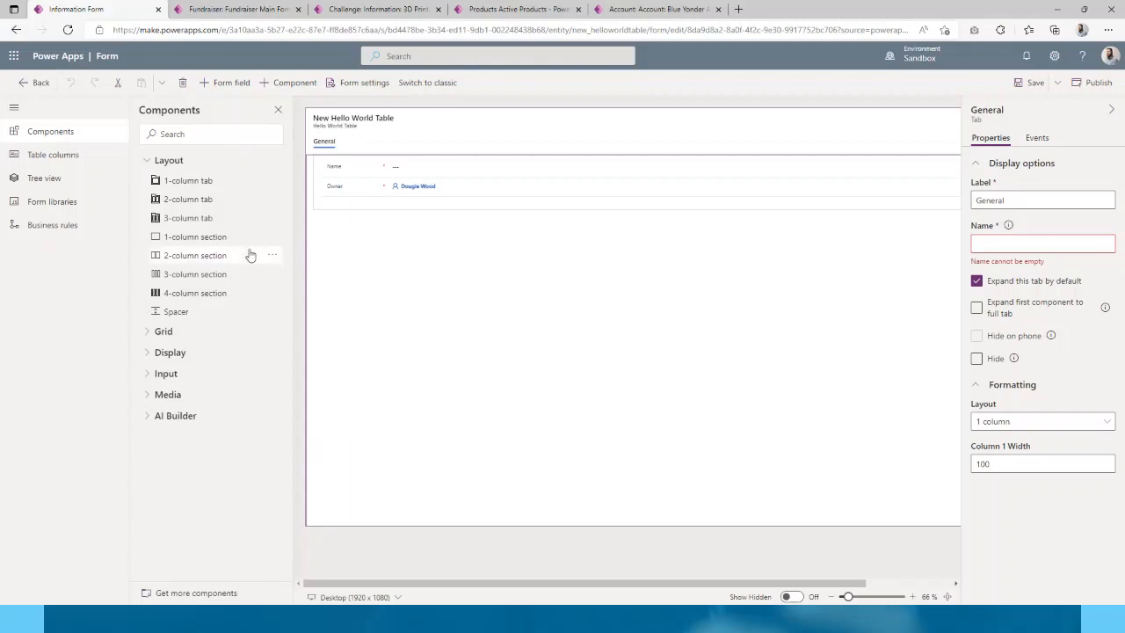
pyautogui.moveTo(209, 255); pyautogui.dragTo(364, 213)
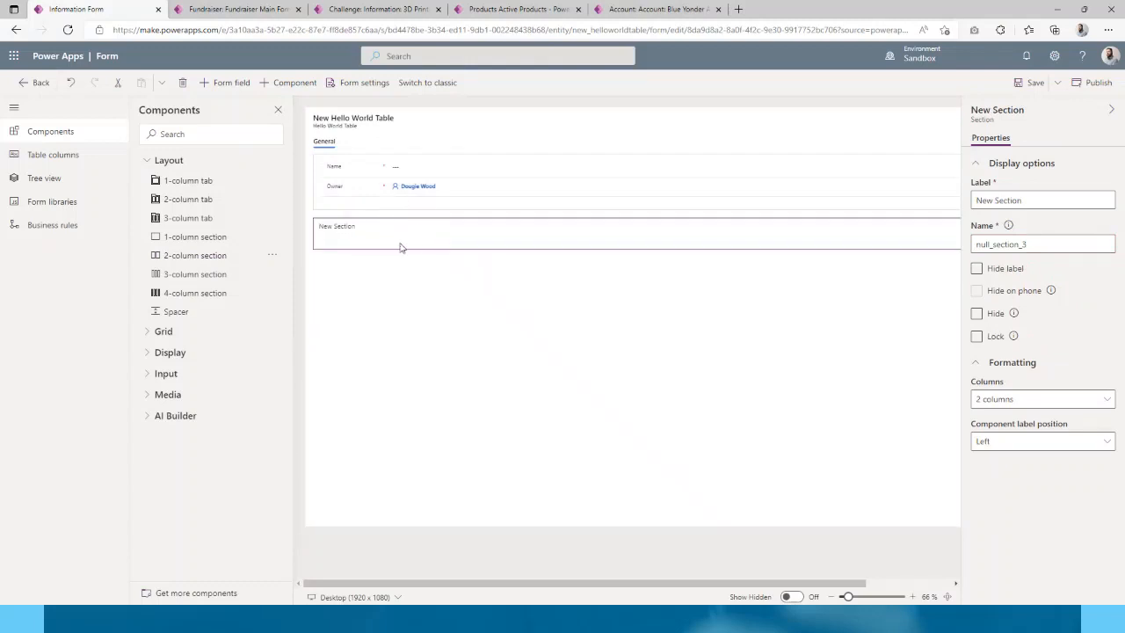
pyautogui.tripleClick(1025, 200)
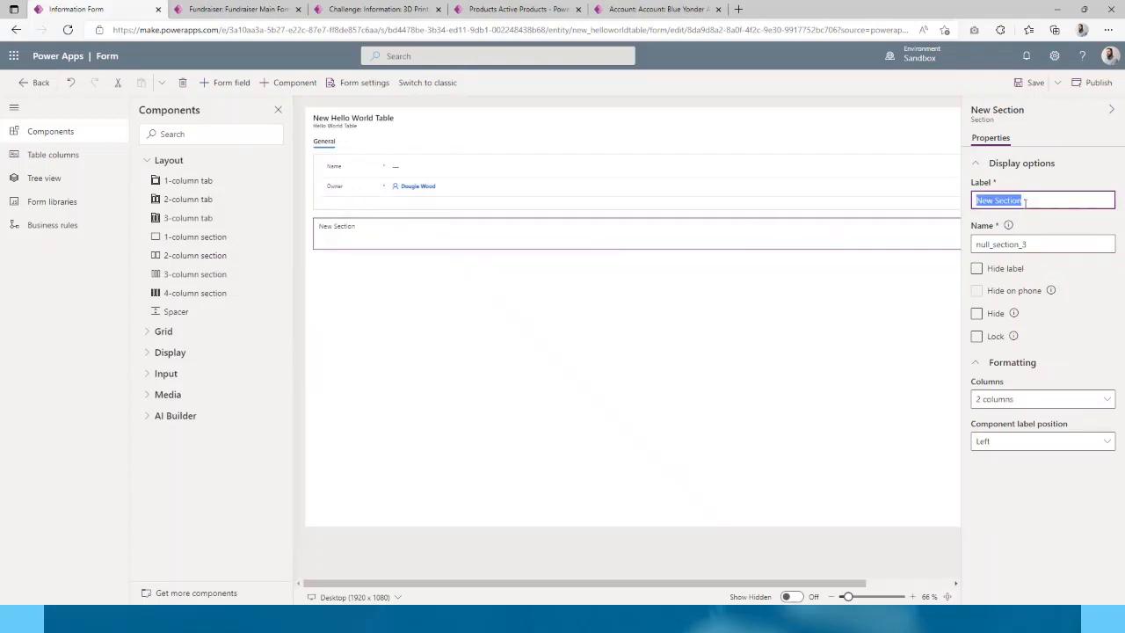
pyautogui.write('Se')
pyautogui.click(721, 289)
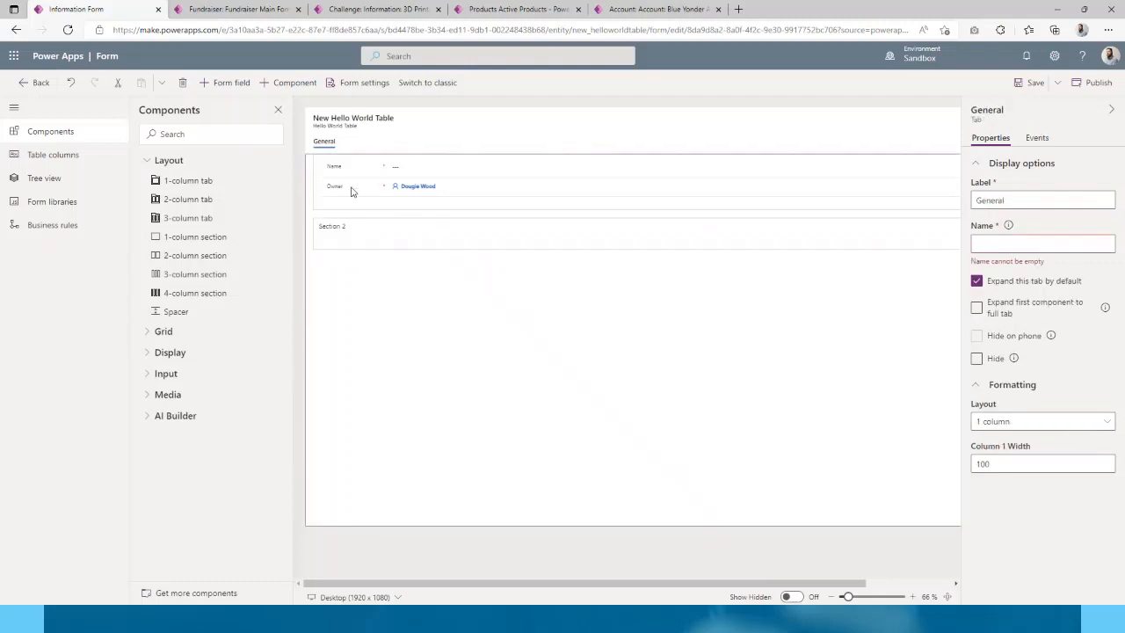
# - Move the Name and Owner fields into Section 2, then back into the first section
pyautogui.click(407, 166)
pyautogui.moveTo(407, 166); pyautogui.dragTo(395, 245)
pyautogui.moveTo(389, 168); pyautogui.dragTo(697, 235)
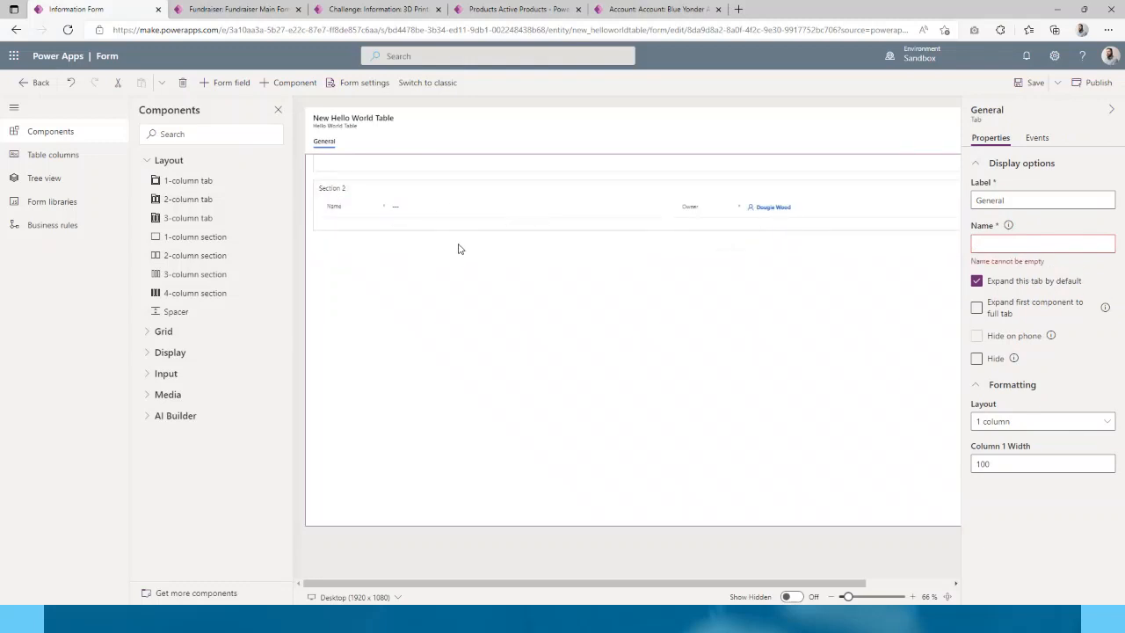
pyautogui.moveTo(396, 208); pyautogui.dragTo(367, 166)
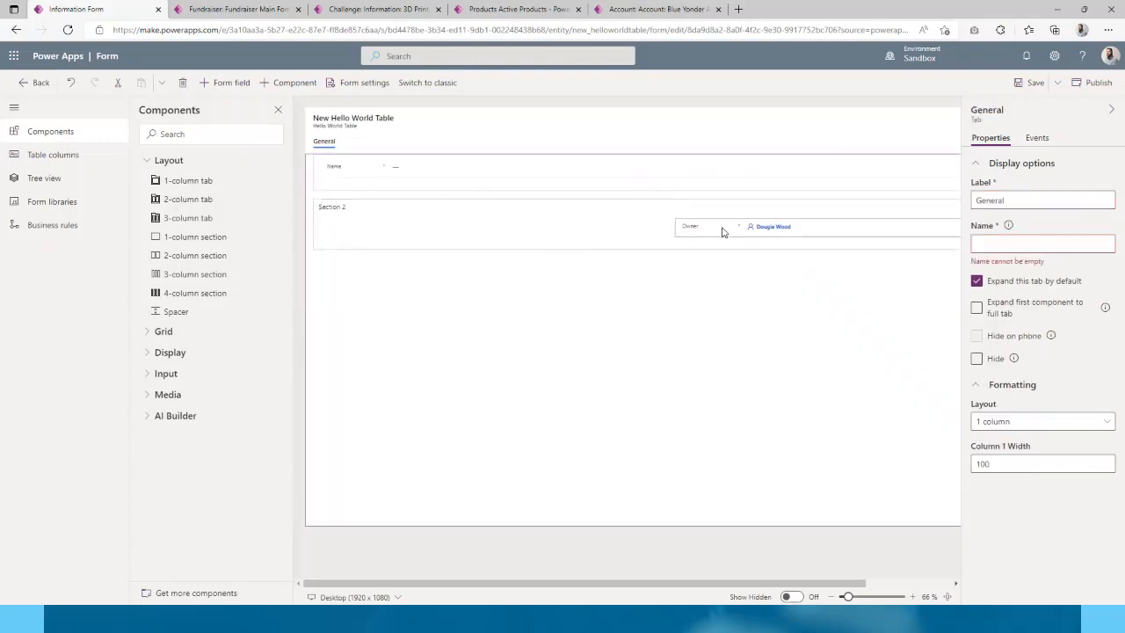
pyautogui.moveTo(721, 231); pyautogui.dragTo(545, 181)
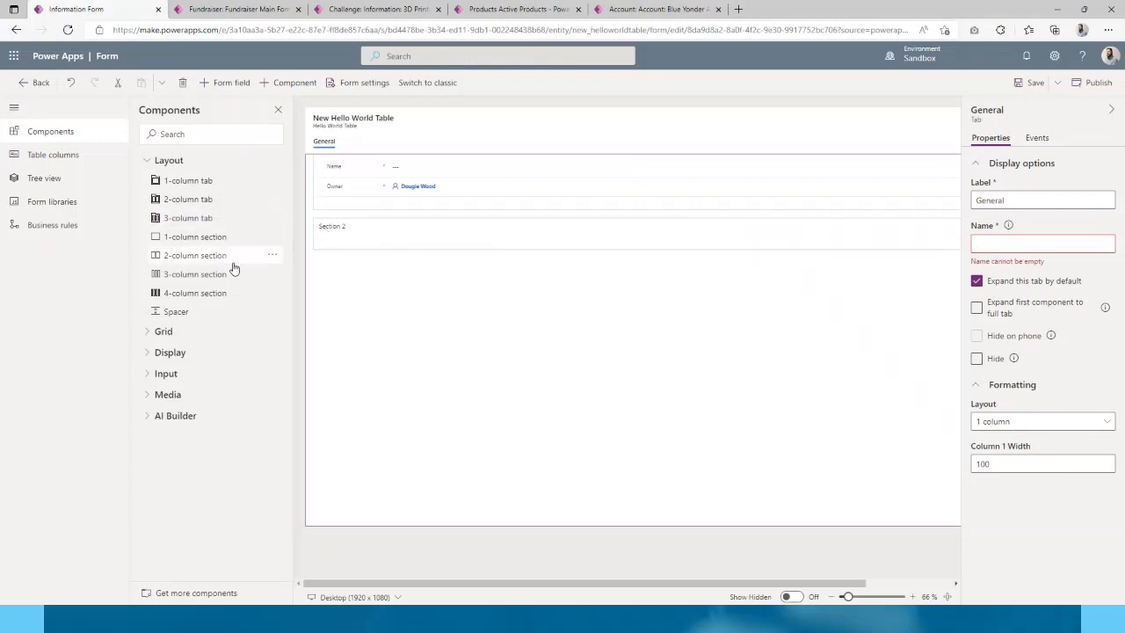
# - Delete the empty Section 2 from the General tab
pyautogui.click(377, 247)
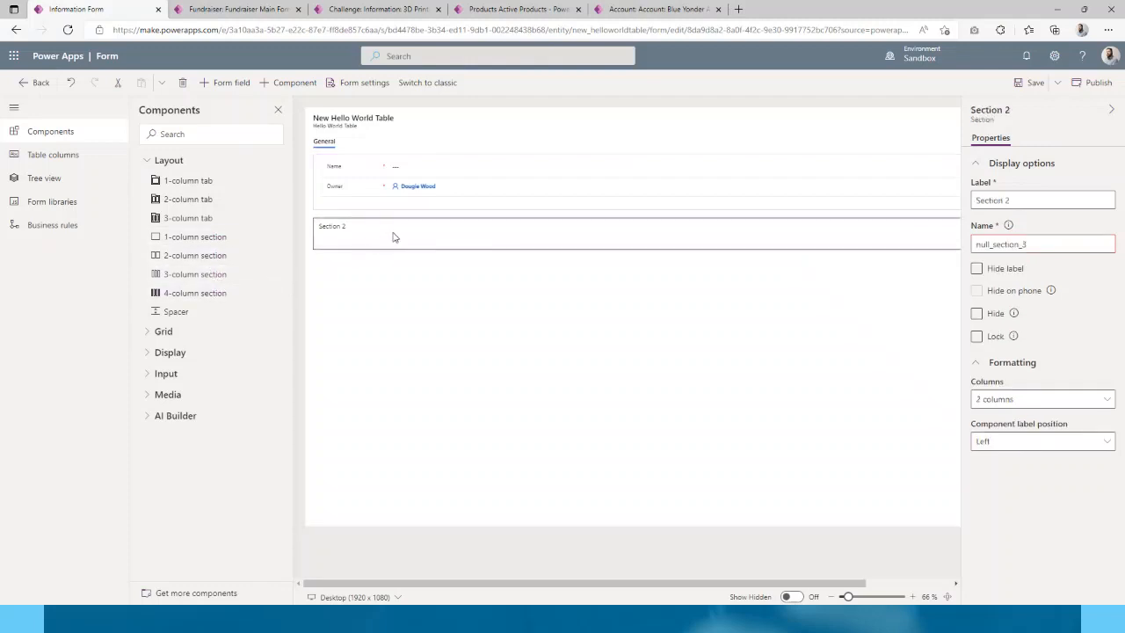
pyautogui.press('Delete')
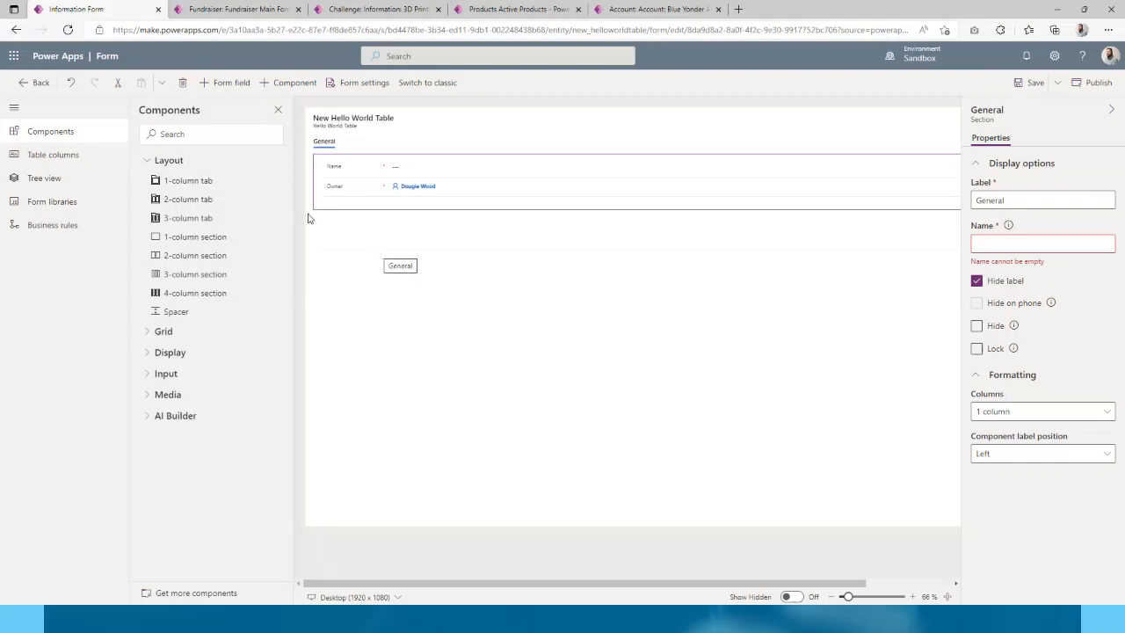
# - Add a one-column tab labelled 'Tab 2' beside General, then return to the General tab
pyautogui.moveTo(193, 181); pyautogui.dragTo(375, 144)
pyautogui.click(214, 182)
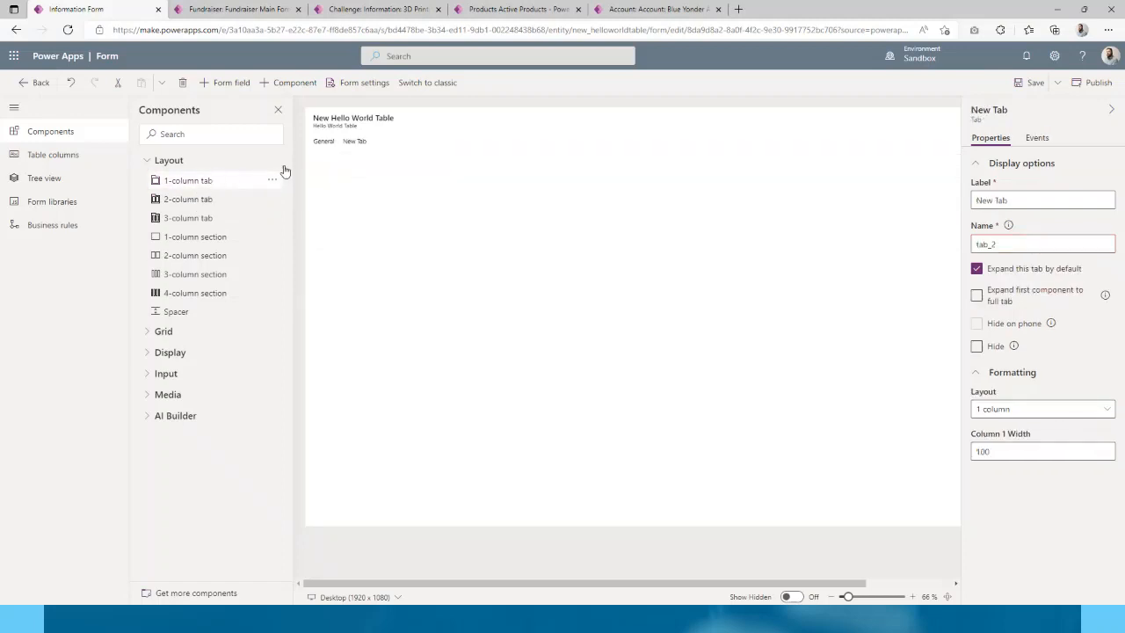
pyautogui.click(355, 141)
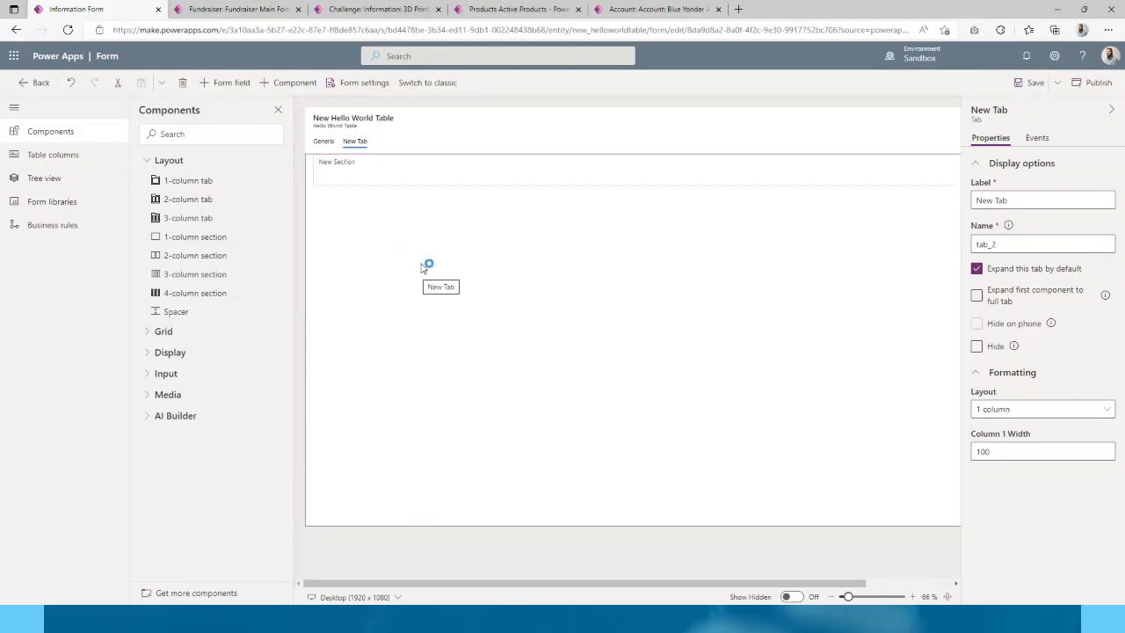
pyautogui.tripleClick(996, 199)
pyautogui.write('Tab')
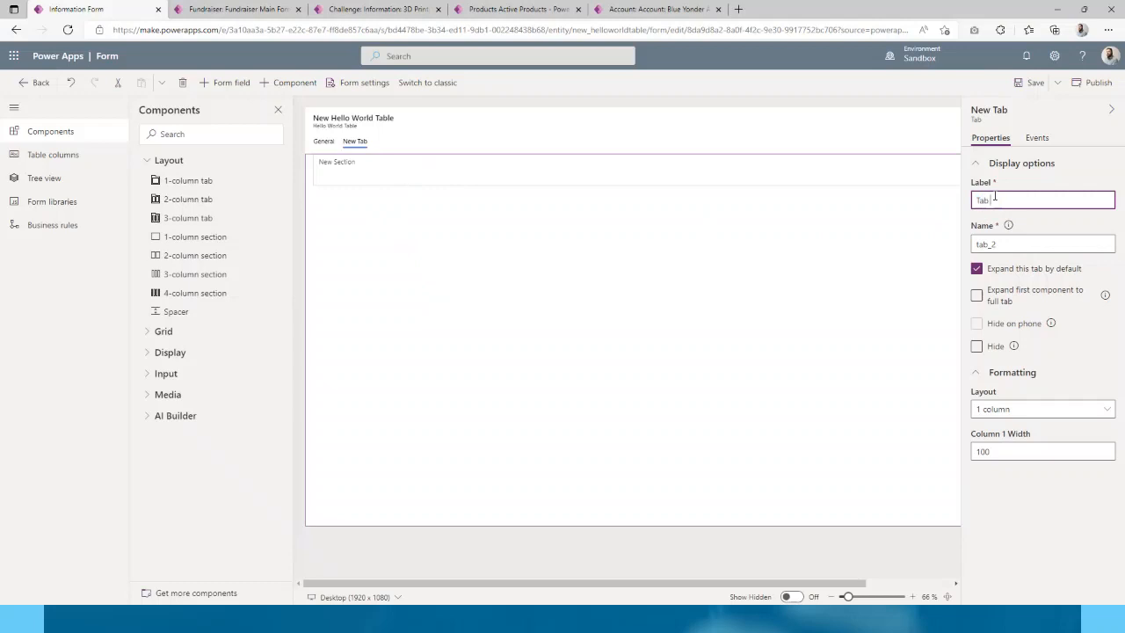
pyautogui.write(' 2')
pyautogui.click(376, 145)
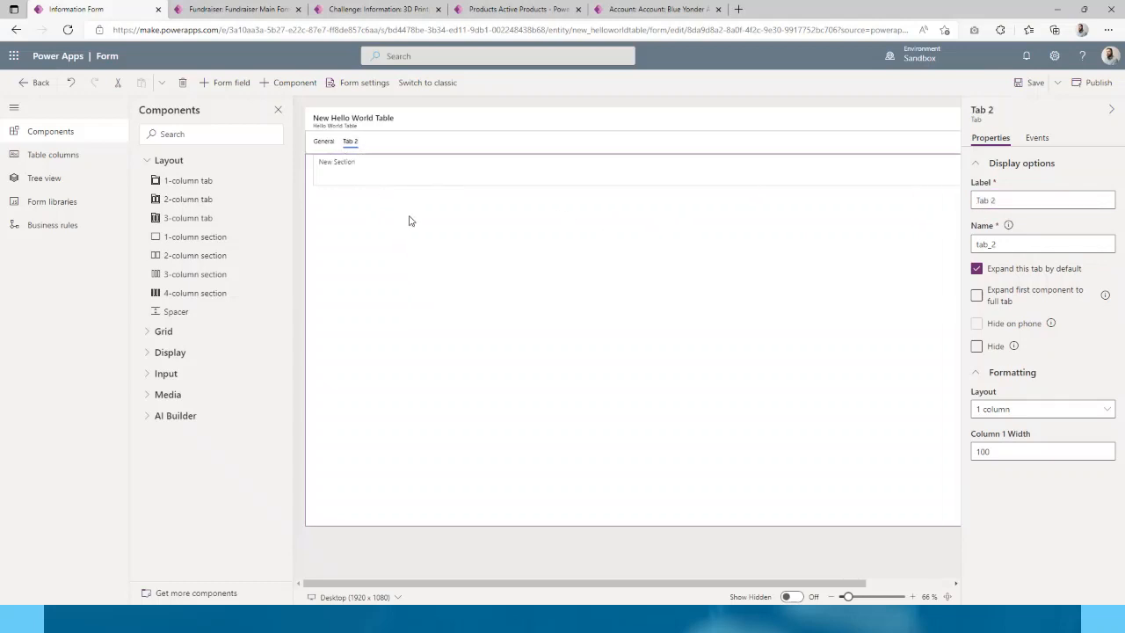
pyautogui.click(318, 144)
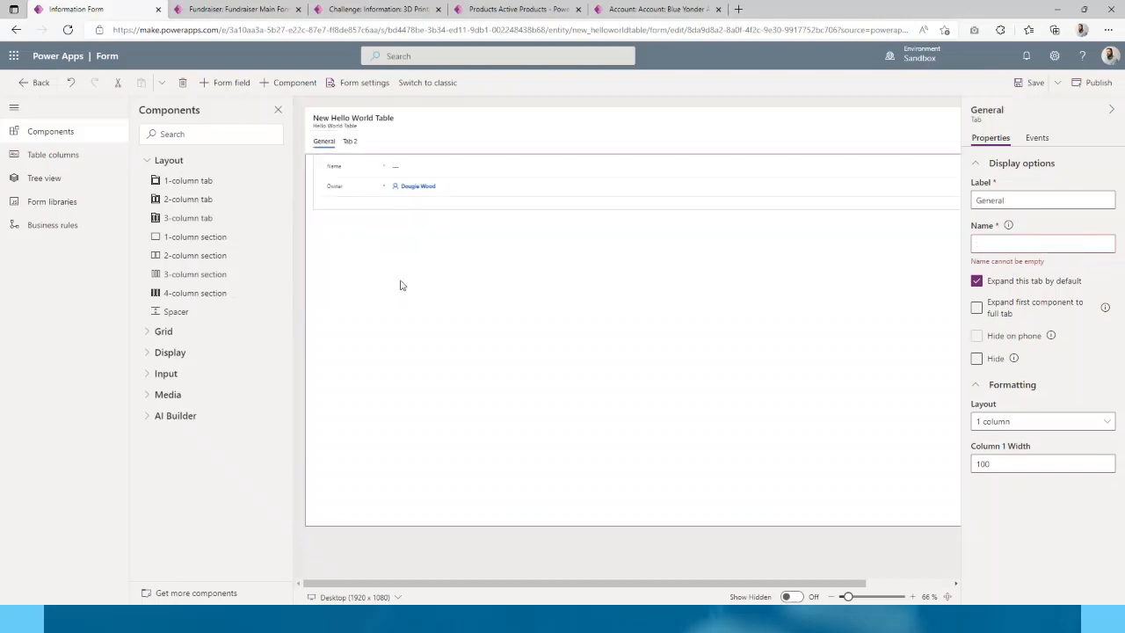
pyautogui.click(351, 143)
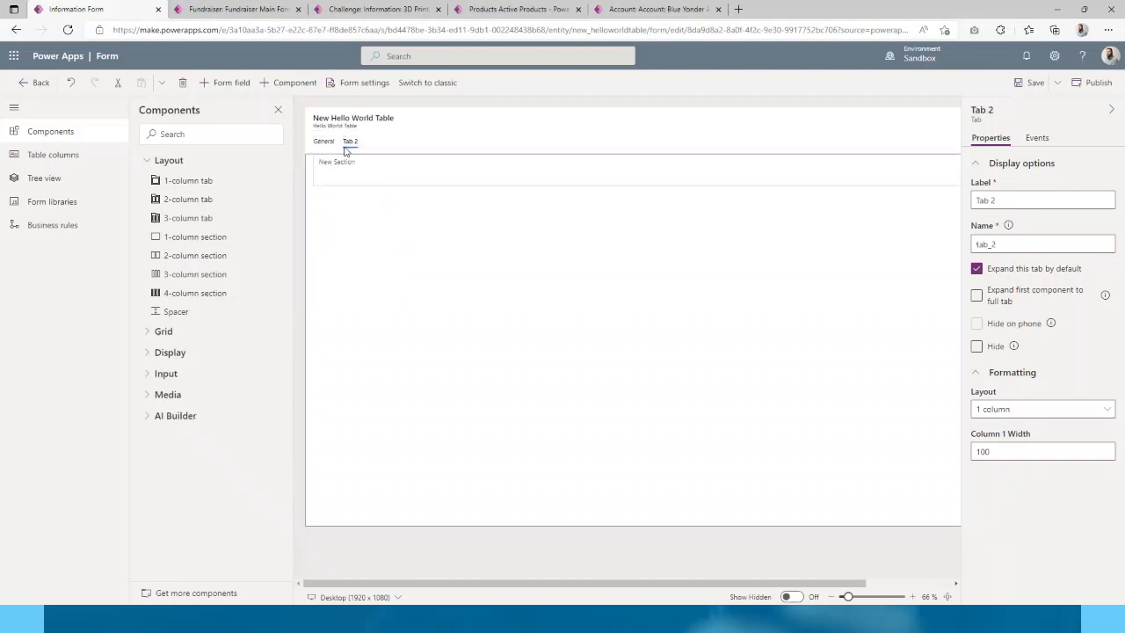
pyautogui.click(319, 147)
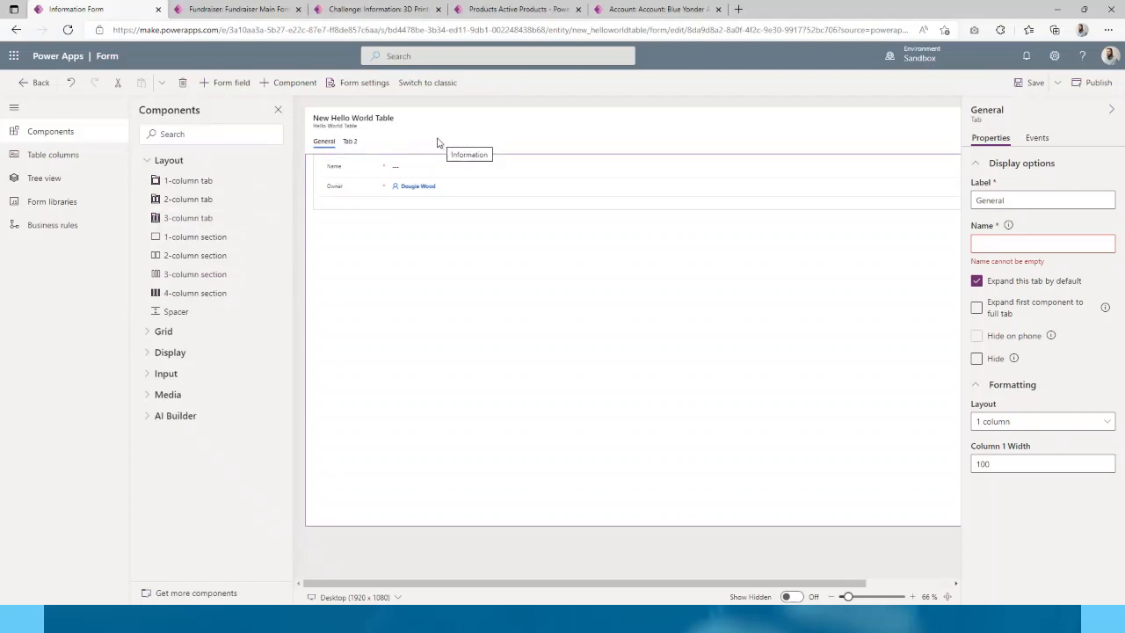
# - Add the Example A and Example B columns to the General tab, then save and publish the form
pyautogui.click(78, 155)
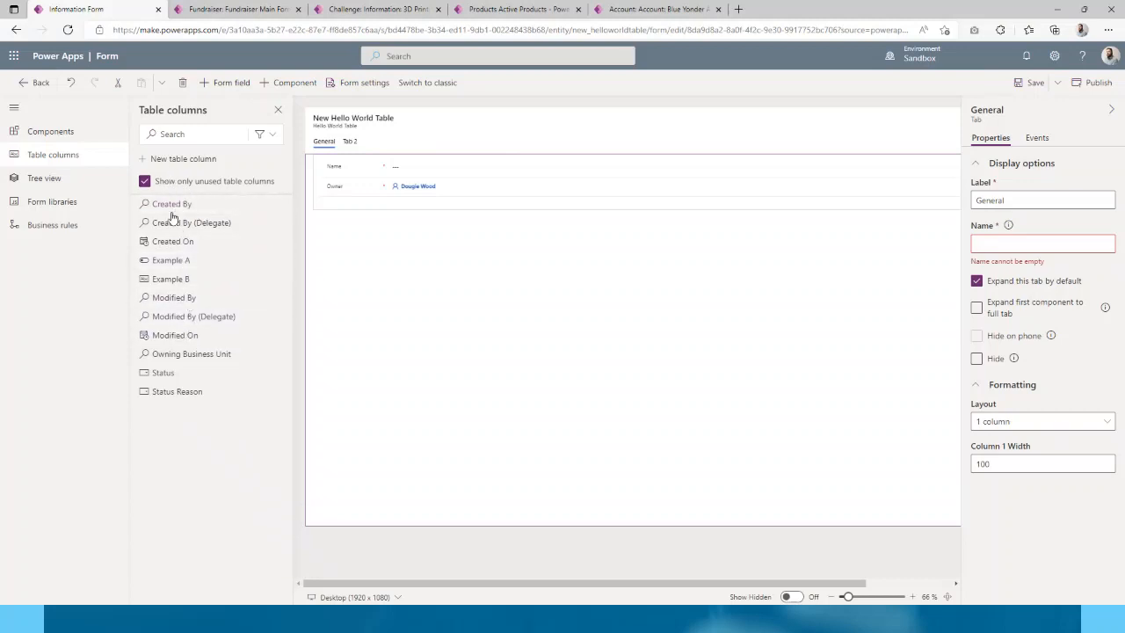
pyautogui.moveTo(194, 302)
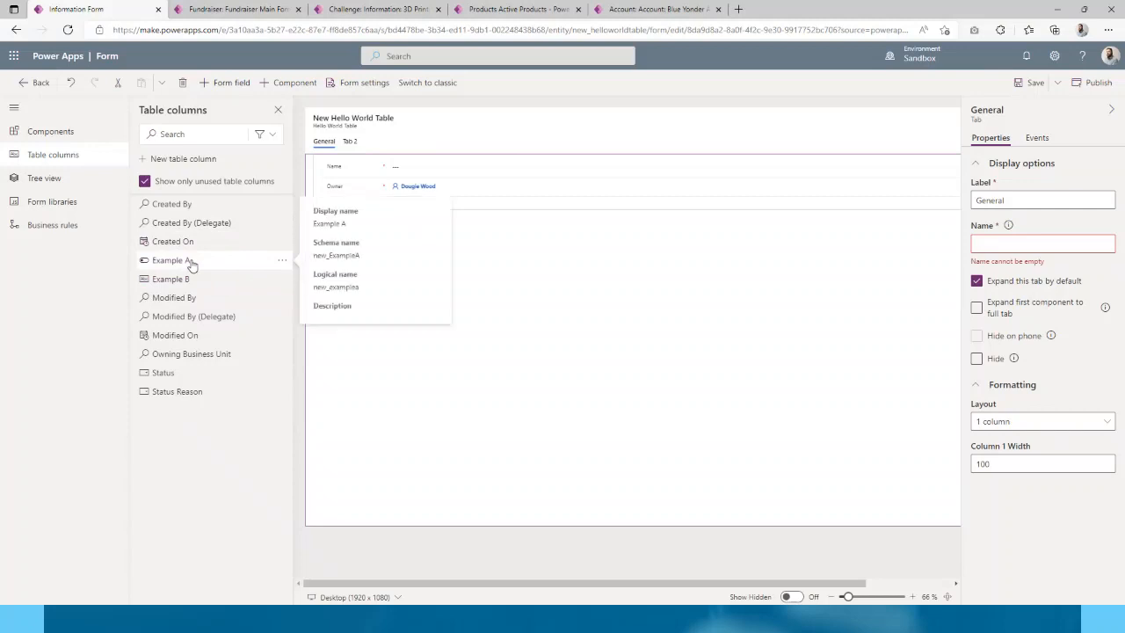
pyautogui.click(189, 261)
pyautogui.click(190, 263)
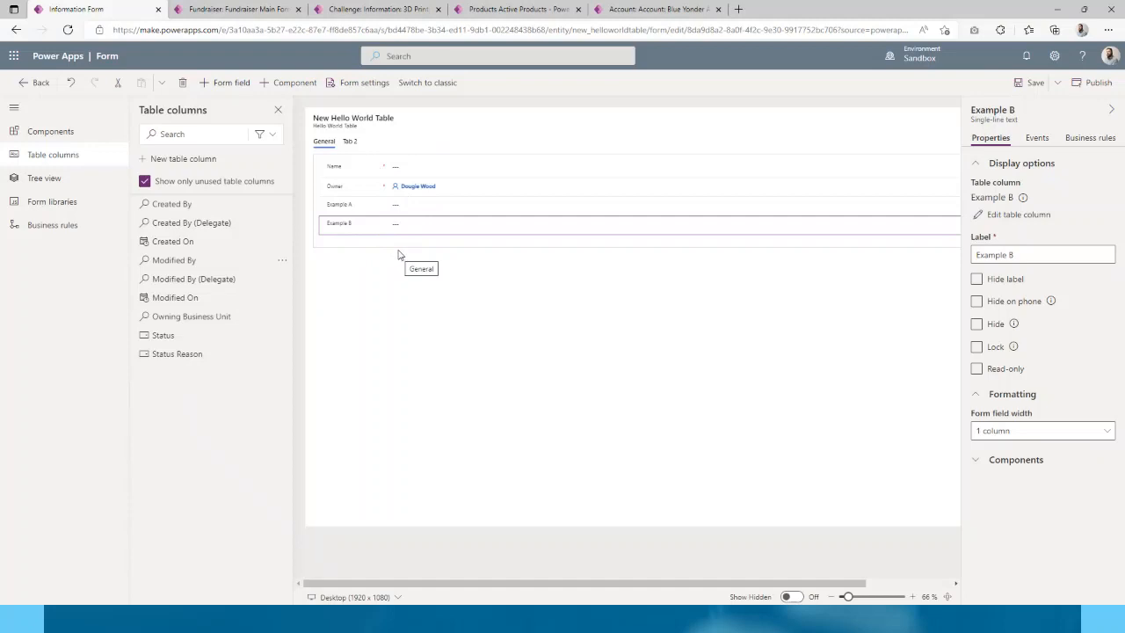
pyautogui.click(1034, 84)
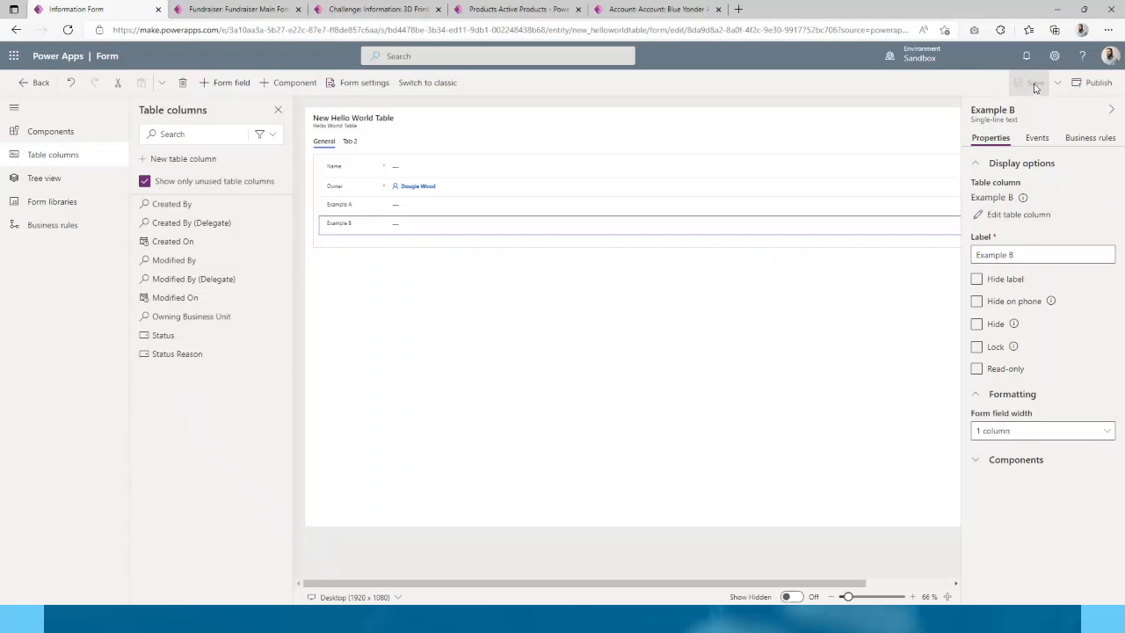
pyautogui.click(1088, 85)
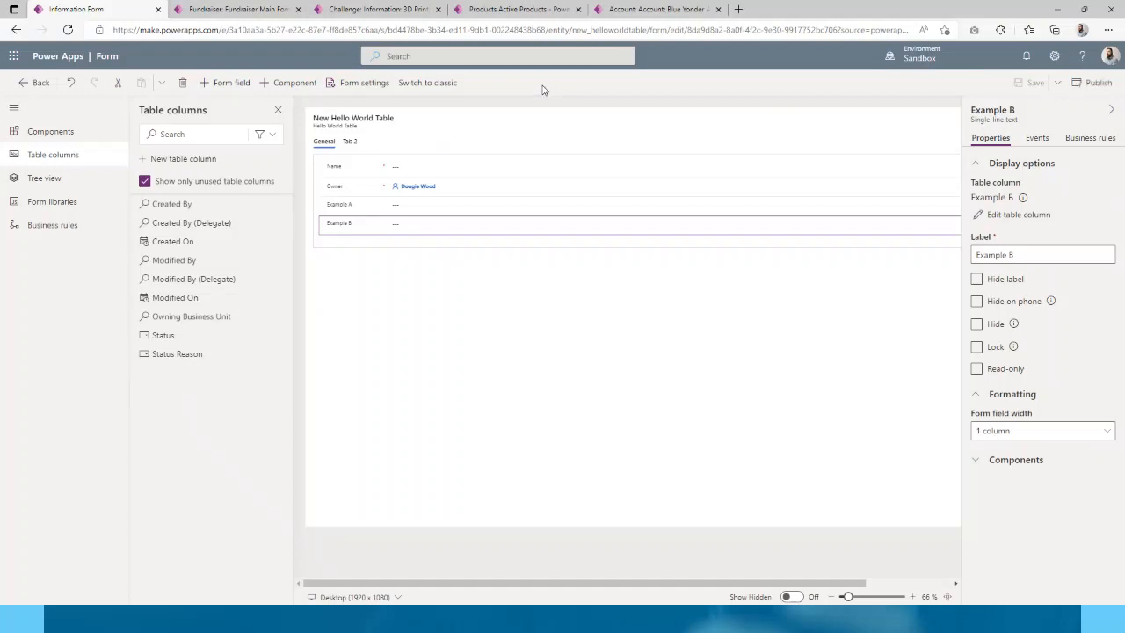
# - Leave the form designer and open the Hello World Table overview from the Objects tree
pyautogui.click(36, 84)
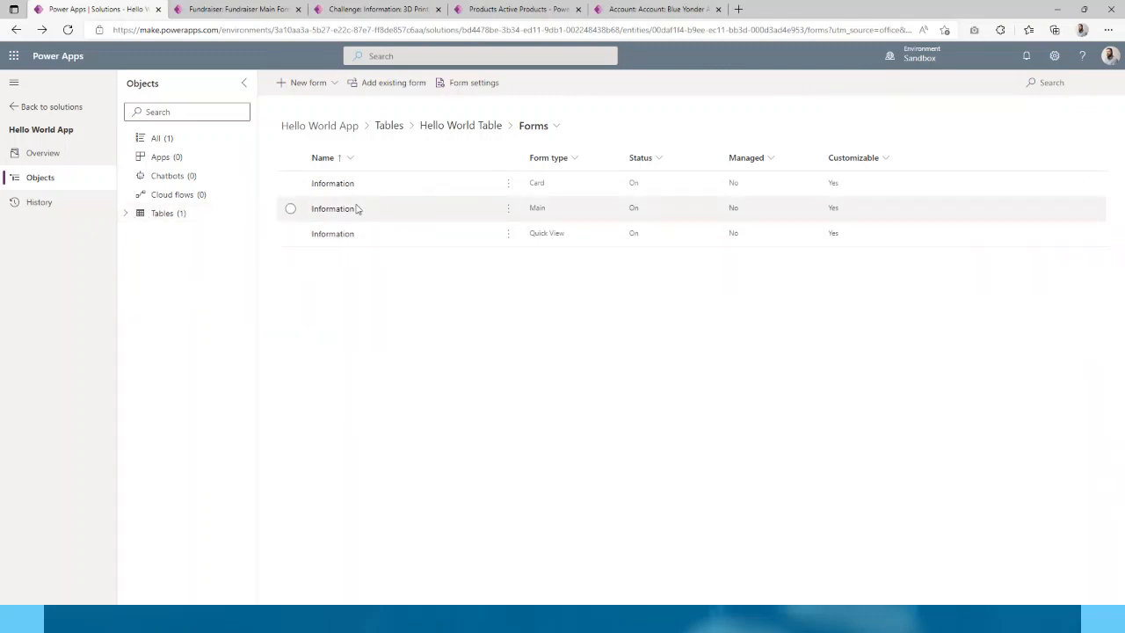
pyautogui.click(124, 216)
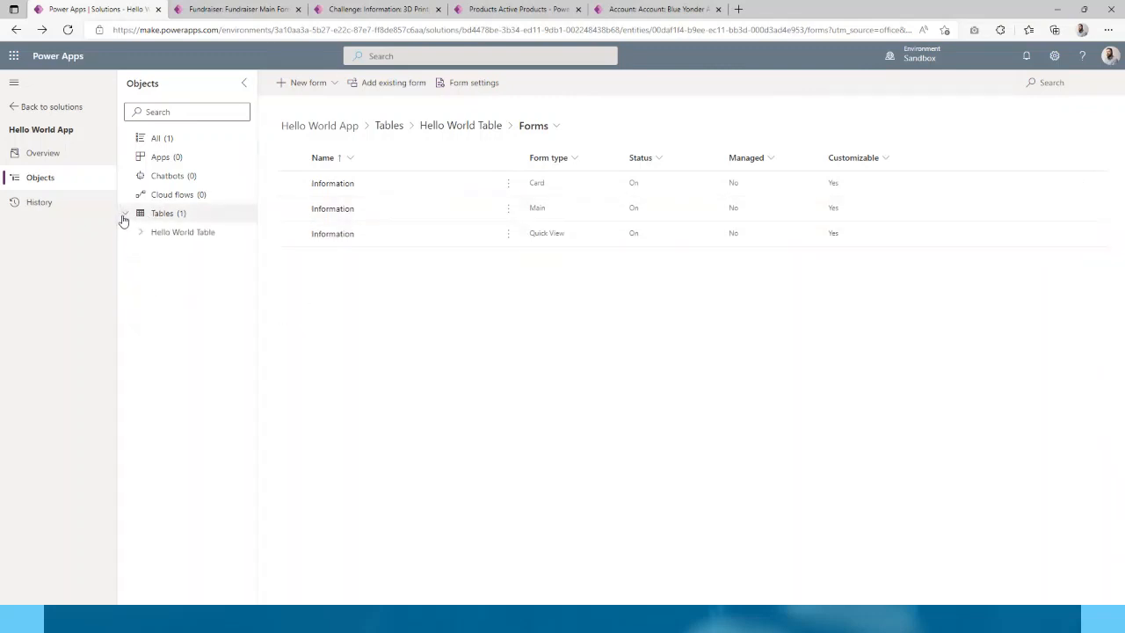
pyautogui.click(140, 233)
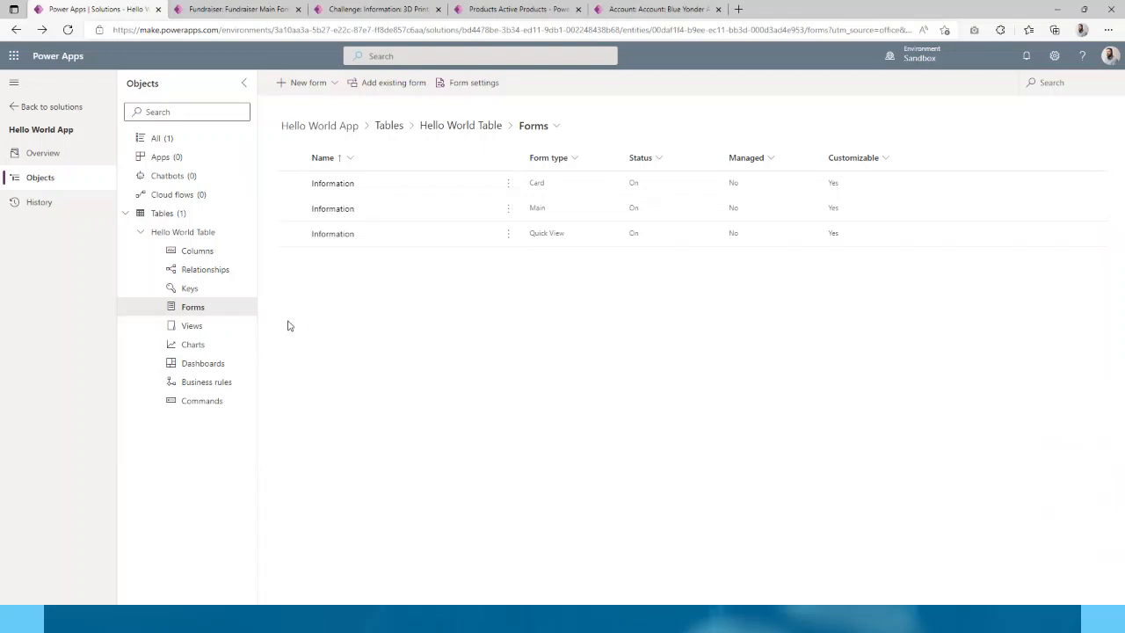
pyautogui.click(209, 332)
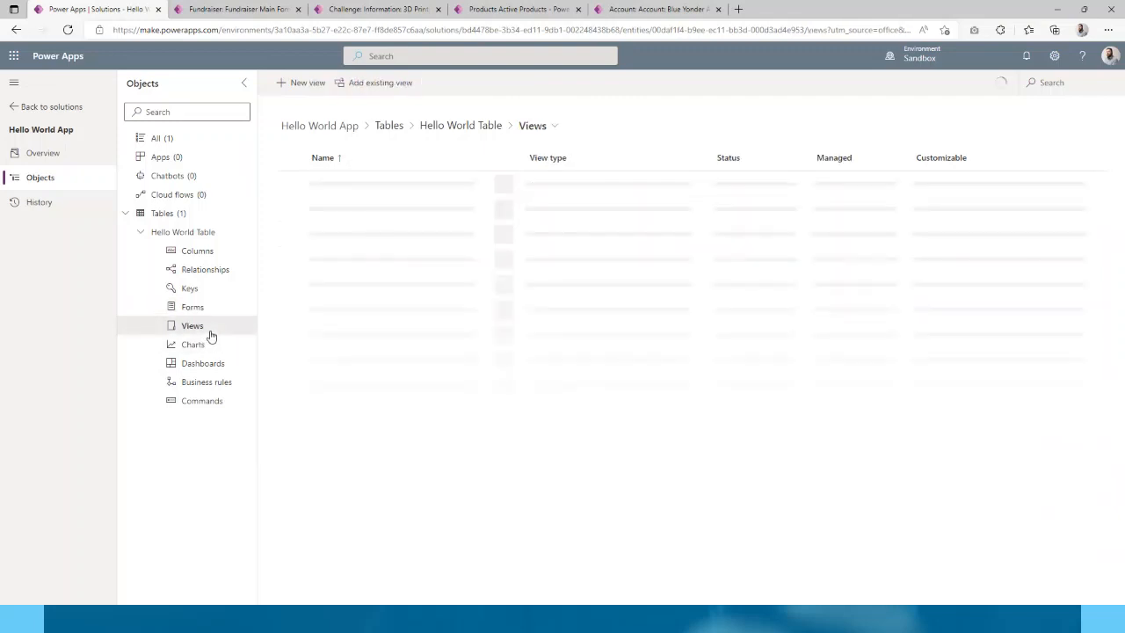
pyautogui.click(198, 234)
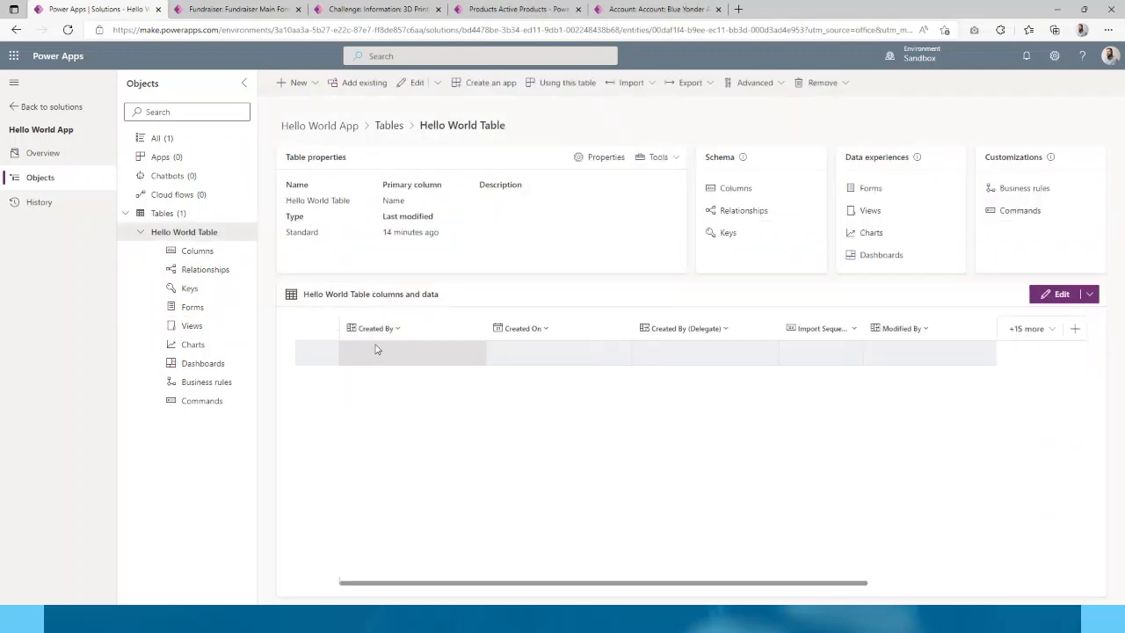
# - Scroll the columns grid sideways and back, then open Hello World Table's Views list
pyautogui.moveTo(372, 586); pyautogui.dragTo(512, 586)
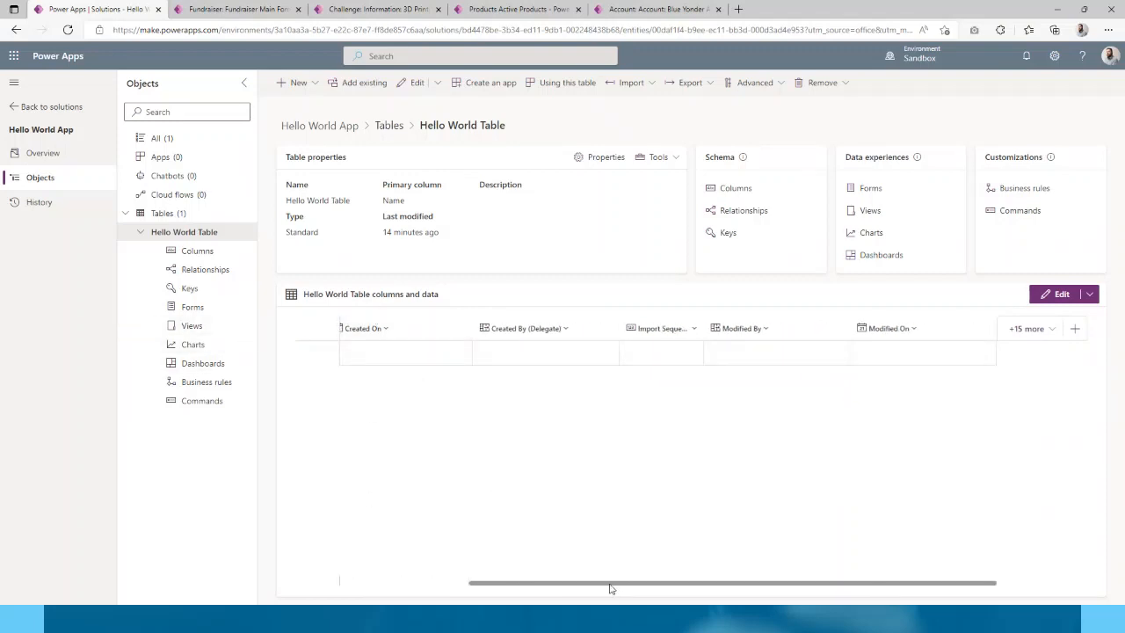
pyautogui.moveTo(610, 584); pyautogui.dragTo(445, 580)
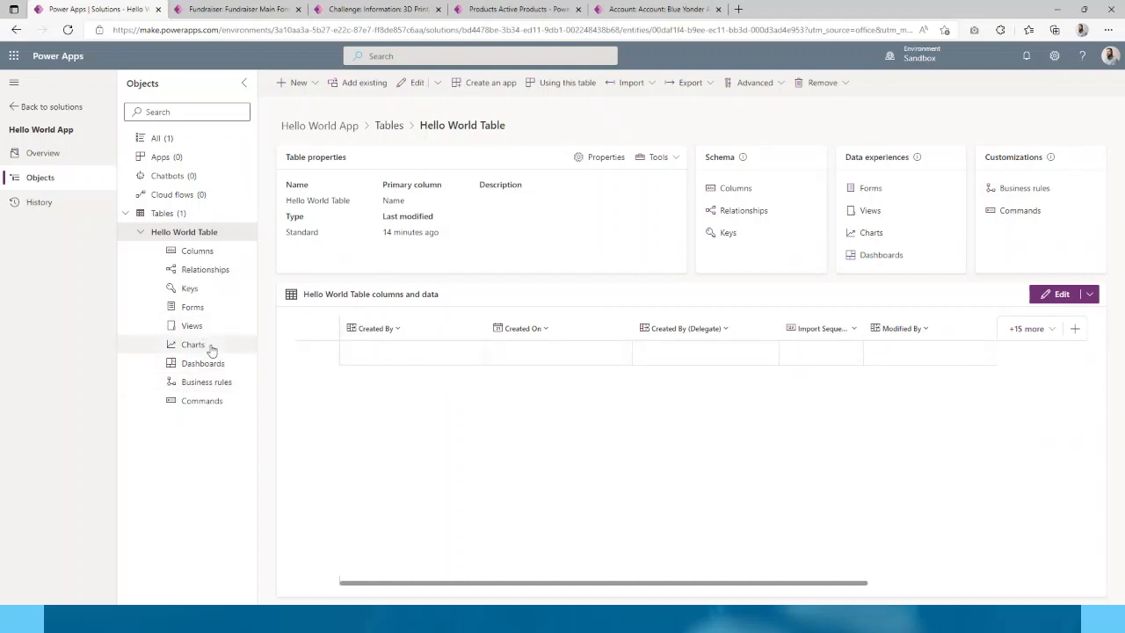
pyautogui.click(192, 326)
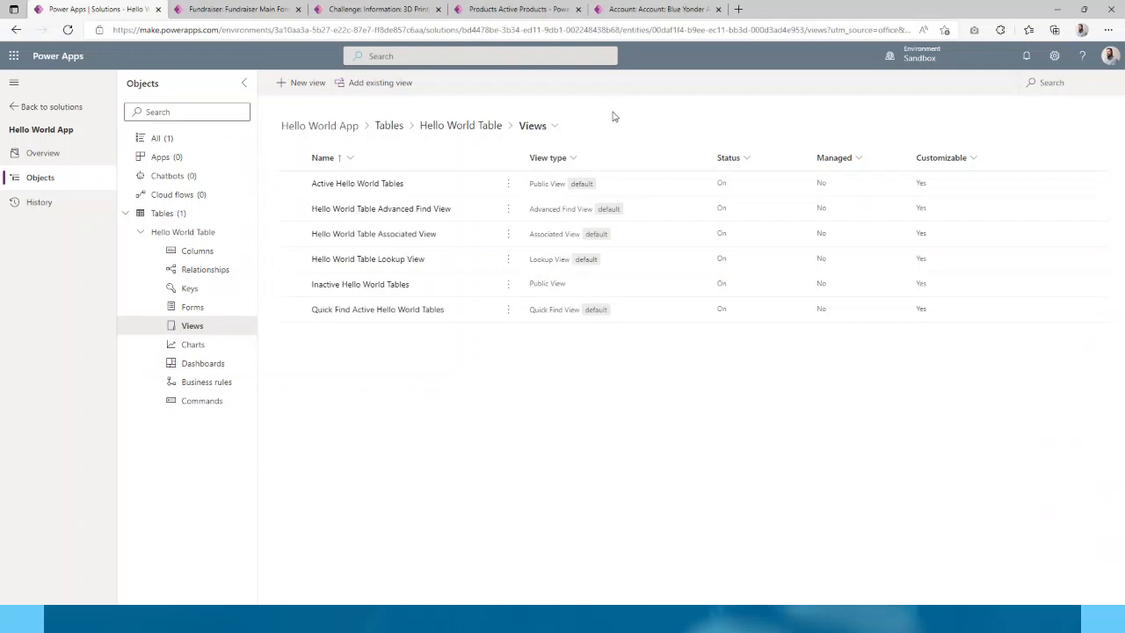
# - Open the Active Hello World Tables view and add Example A and Example B columns
pyautogui.click(373, 186)
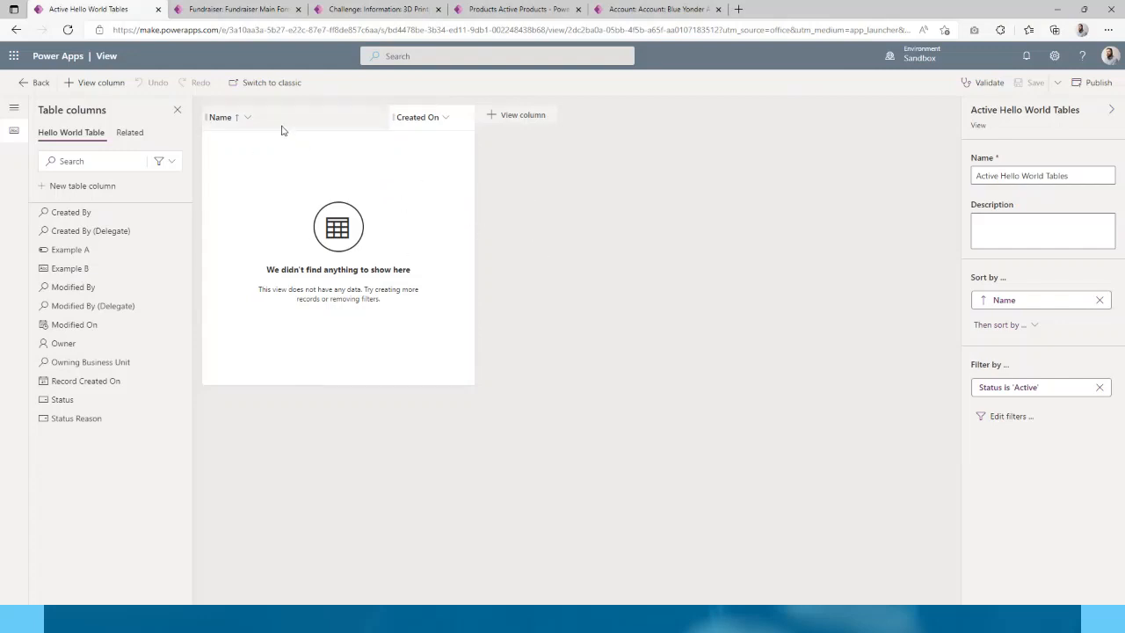
pyautogui.click(95, 250)
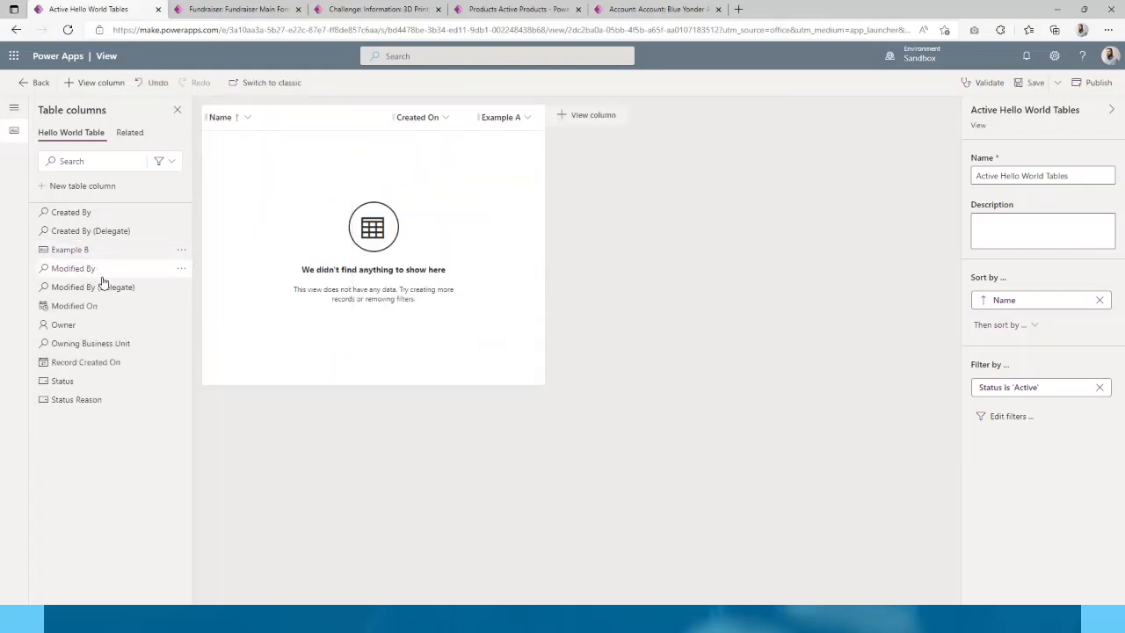
pyautogui.click(95, 251)
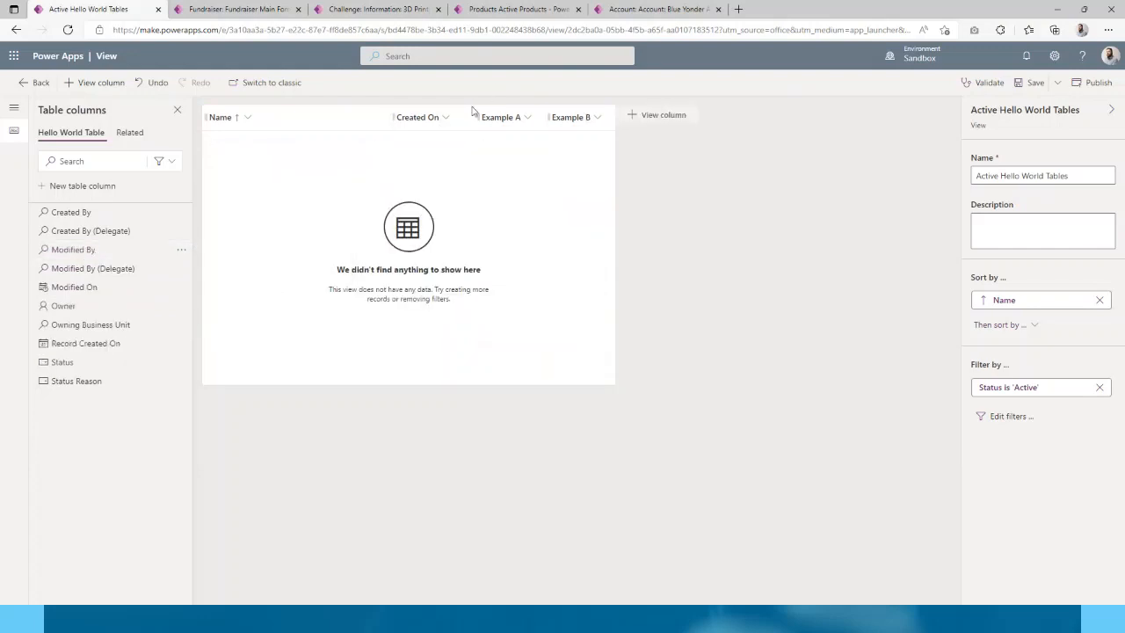
# - Move Example A and Example B ahead of Created On and widen the columns
pyautogui.click(575, 116)
pyautogui.moveTo(575, 116); pyautogui.dragTo(404, 118)
pyautogui.moveTo(570, 117); pyautogui.dragTo(410, 123)
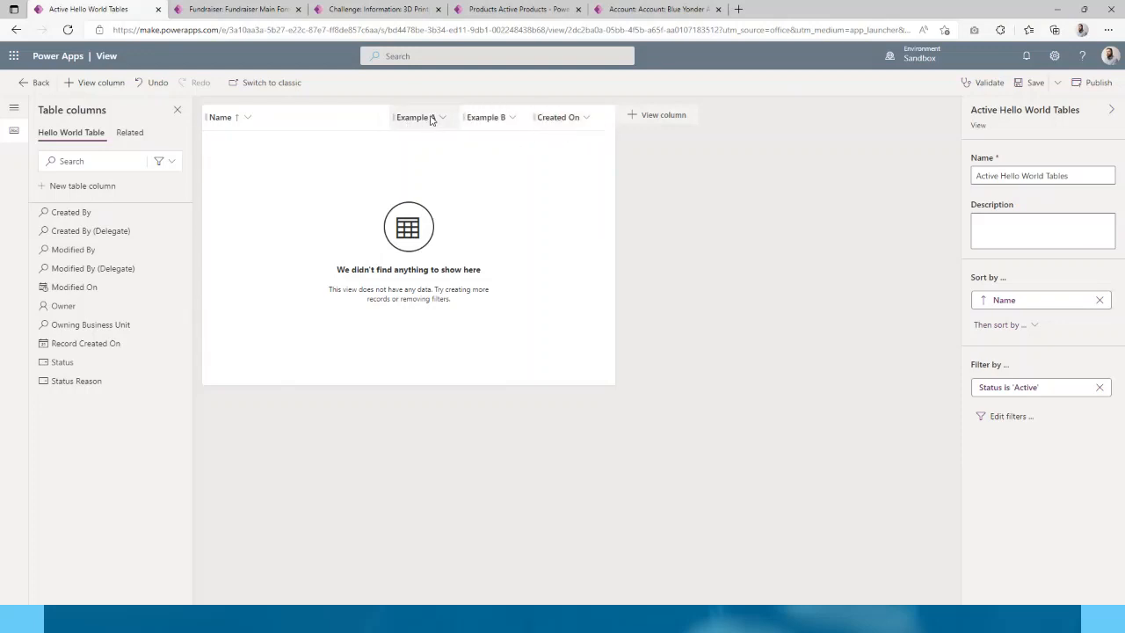
pyautogui.click(526, 123)
pyautogui.moveTo(464, 118); pyautogui.dragTo(540, 126)
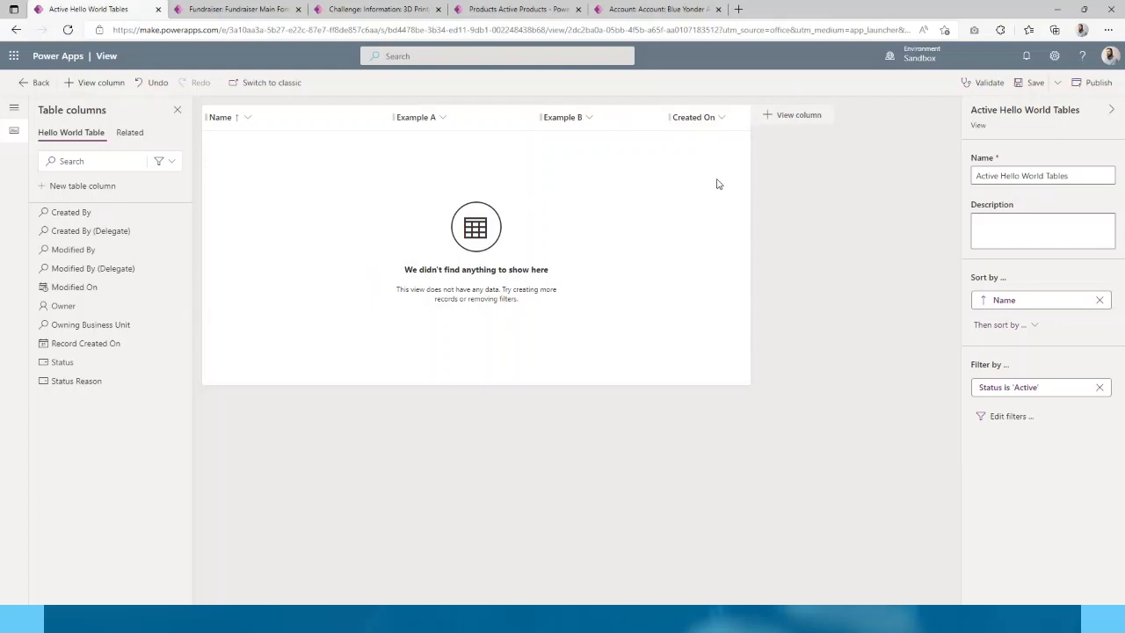
# - Add Created On as a sort and remove the Name sort, leaving Created On ascending
pyautogui.click(1033, 330)
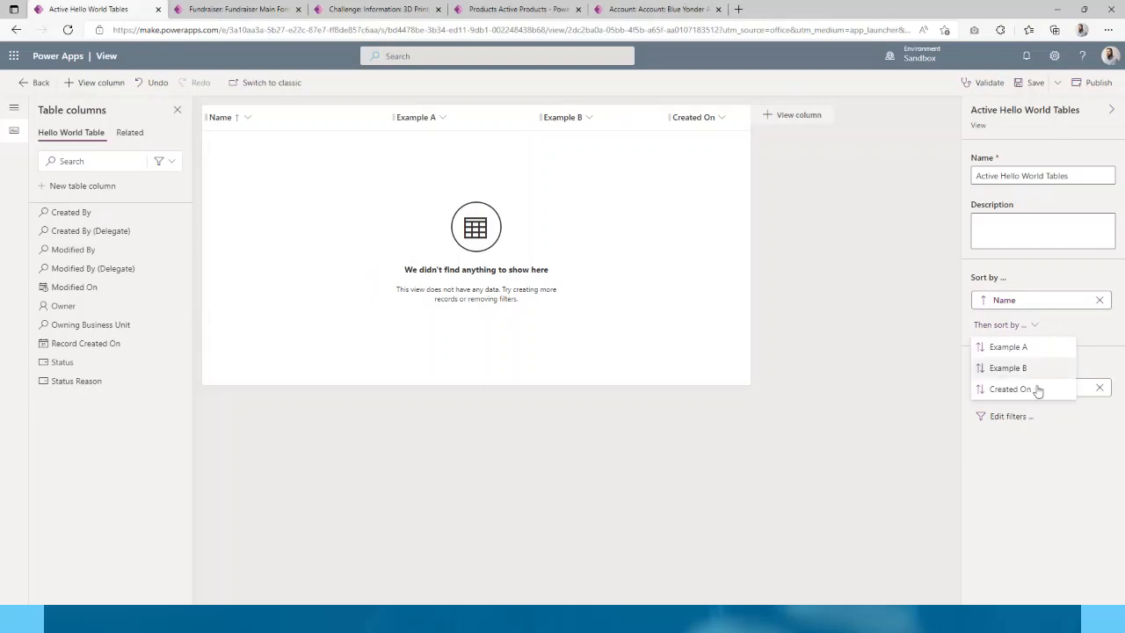
pyautogui.click(1009, 388)
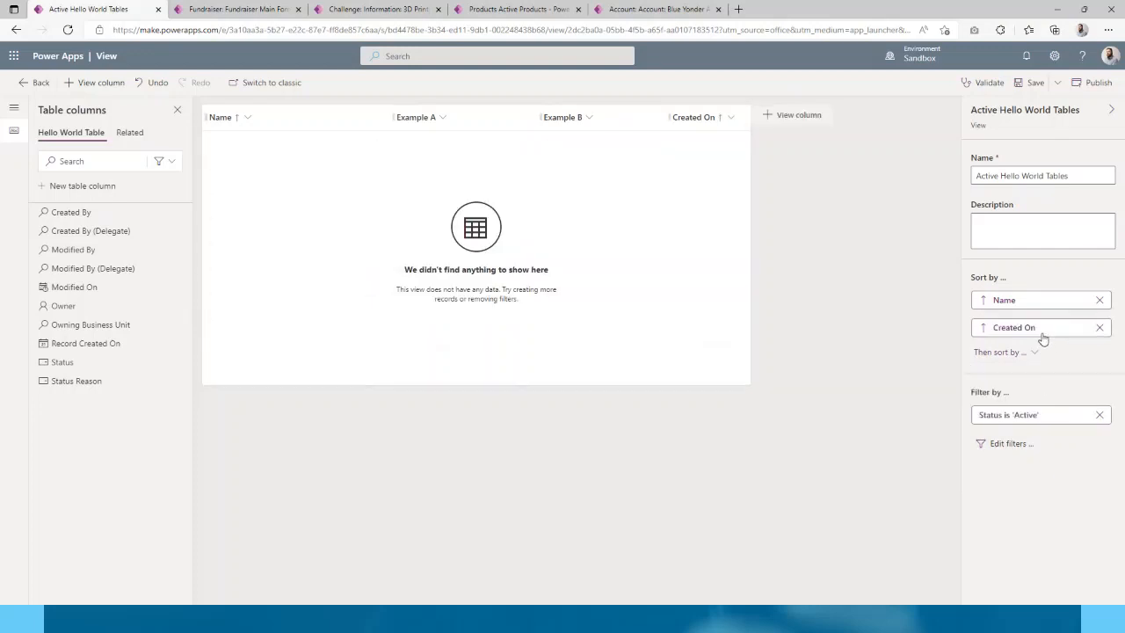
pyautogui.click(1099, 300)
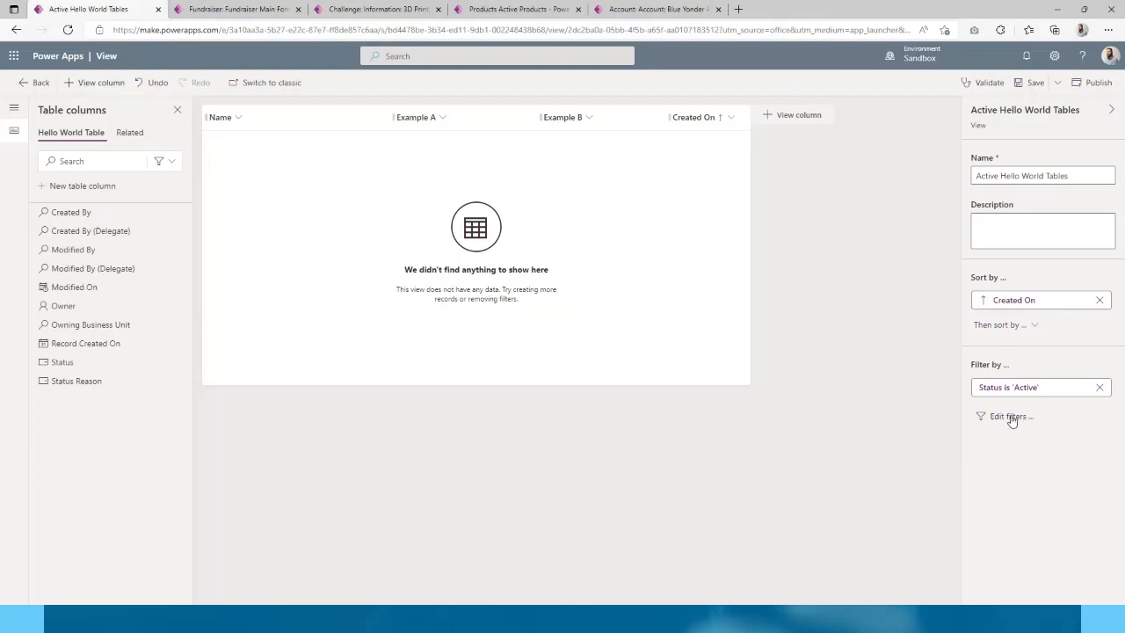
pyautogui.click(1011, 418)
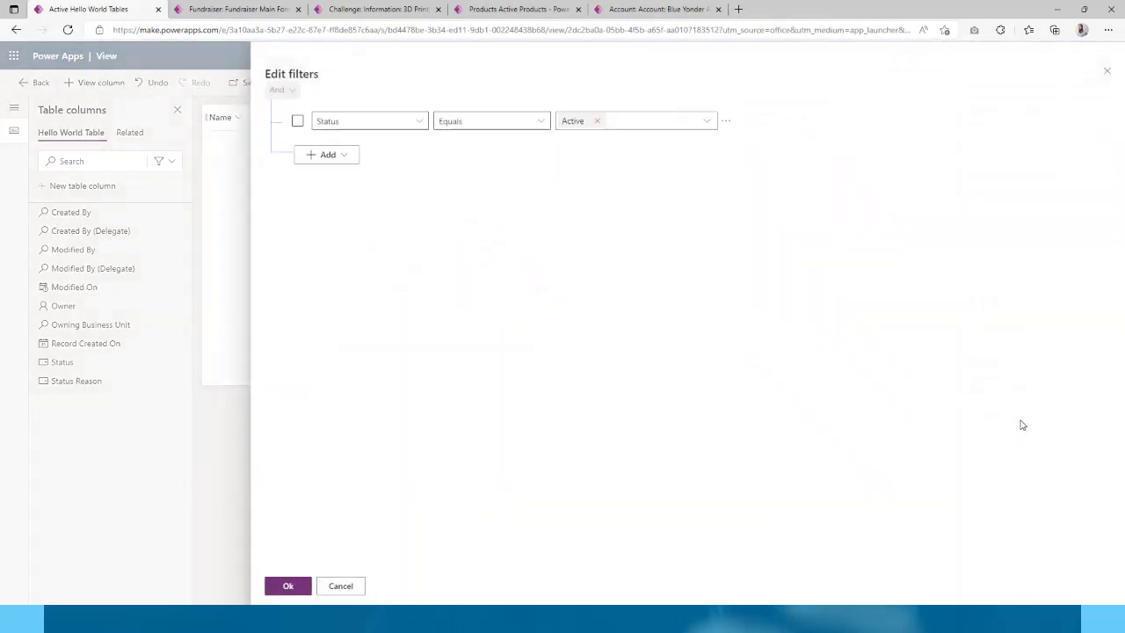
pyautogui.click(401, 121)
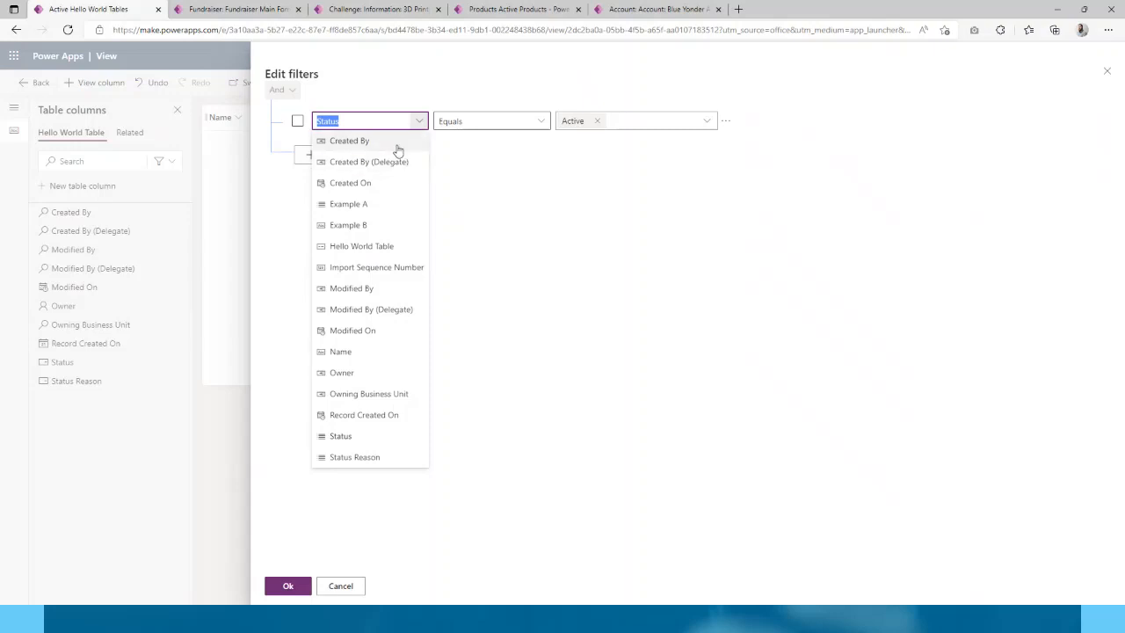
pyautogui.click(402, 204)
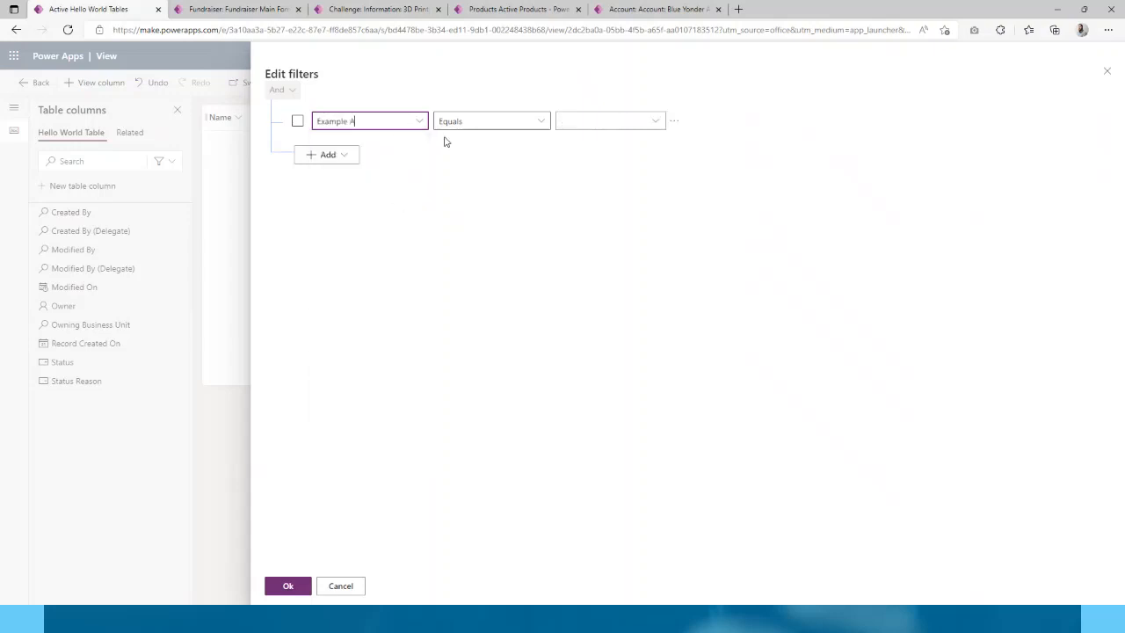
pyautogui.click(673, 121)
pyautogui.click(654, 121)
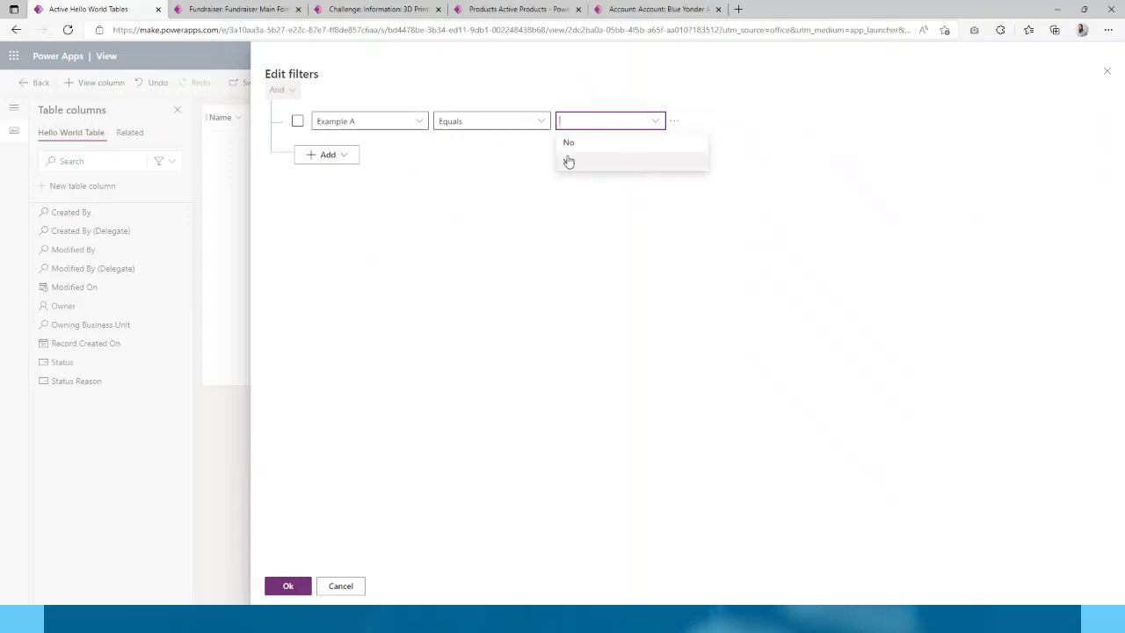
pyautogui.click(620, 167)
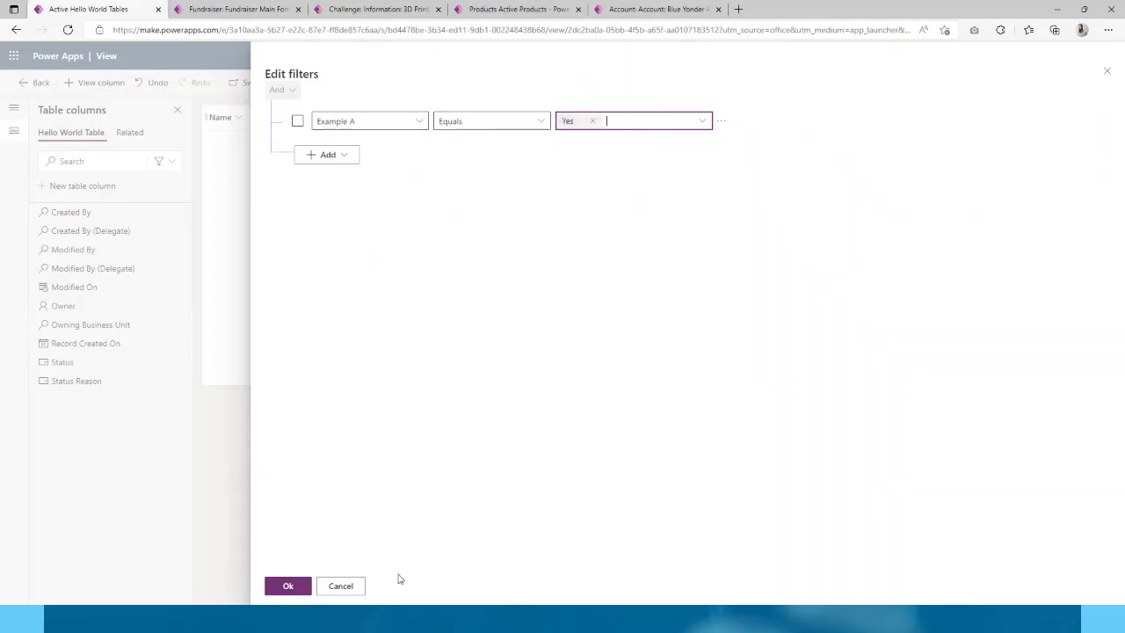
pyautogui.click(340, 586)
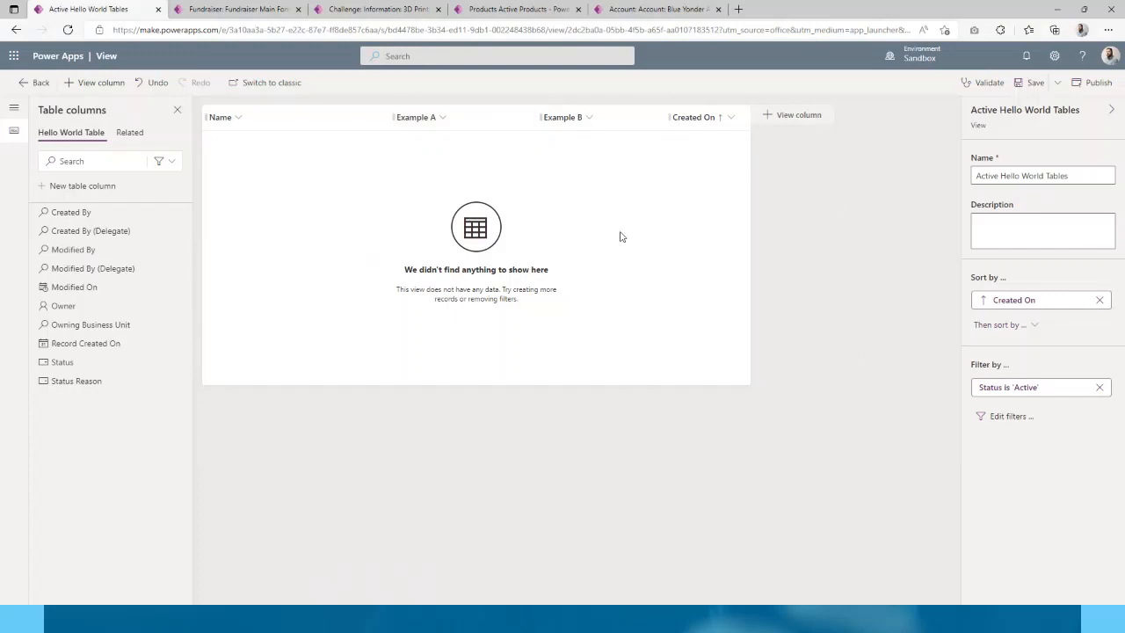
# - Save and publish the Active Hello World Tables view, then go back to the solution
pyautogui.click(1032, 83)
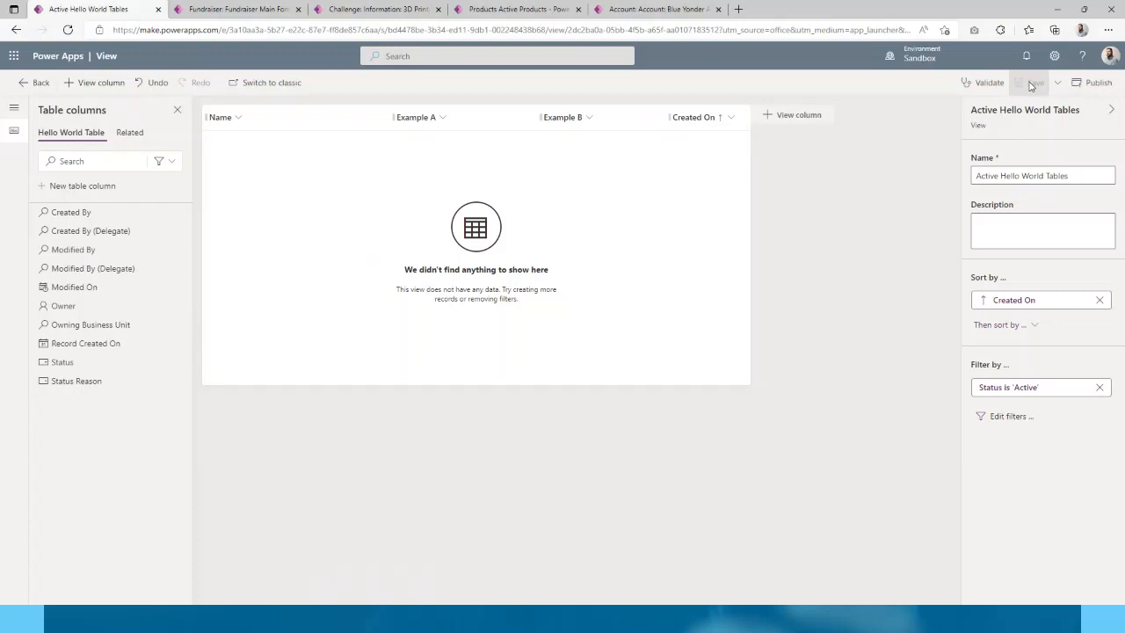
pyautogui.click(1094, 82)
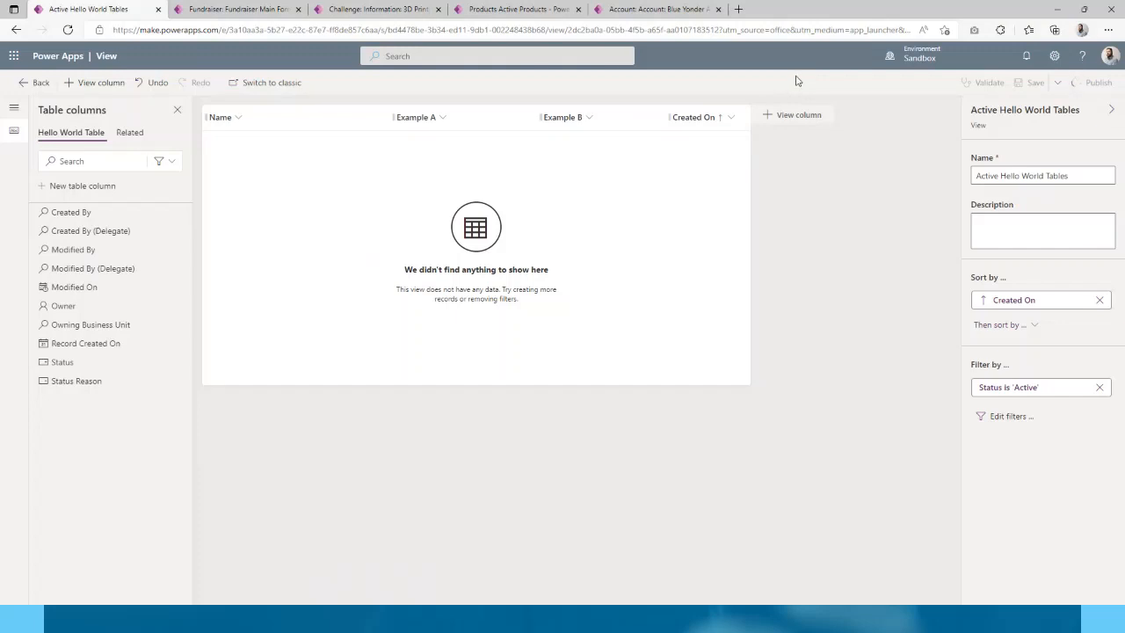
pyautogui.click(37, 86)
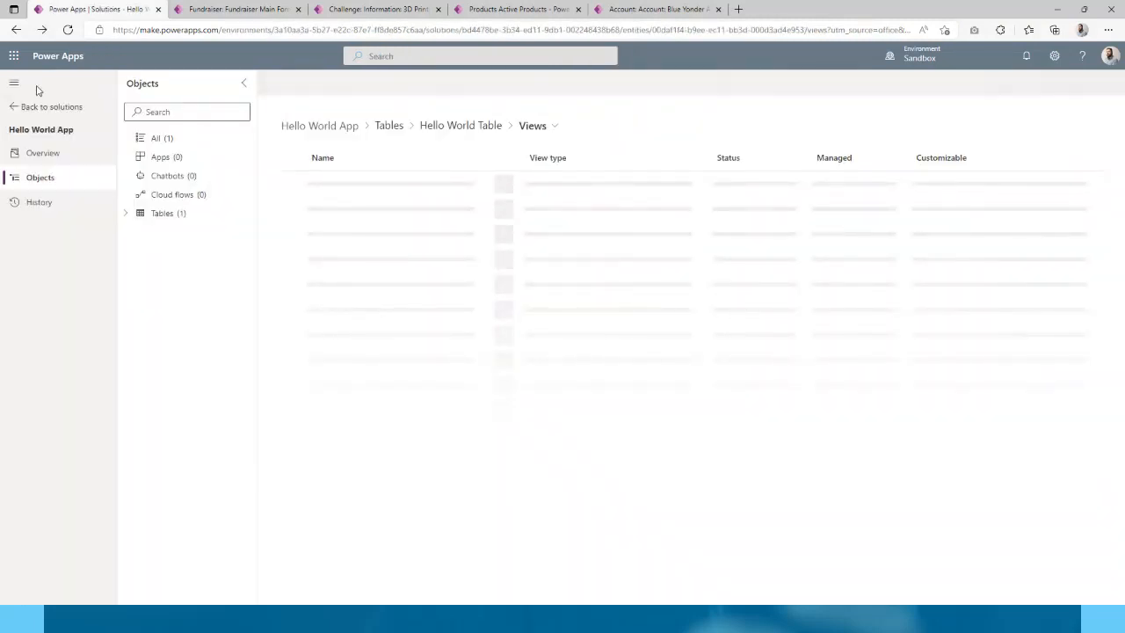
# - Expand Hello World Table in the Objects tree and show its Business rules
pyautogui.click(125, 213)
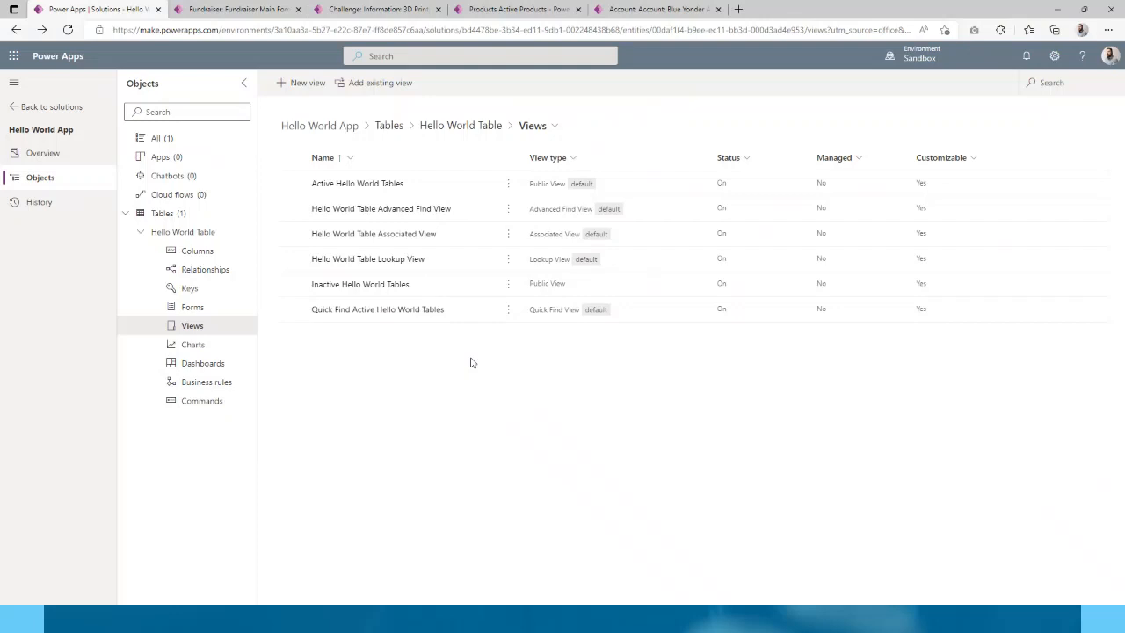
pyautogui.click(221, 384)
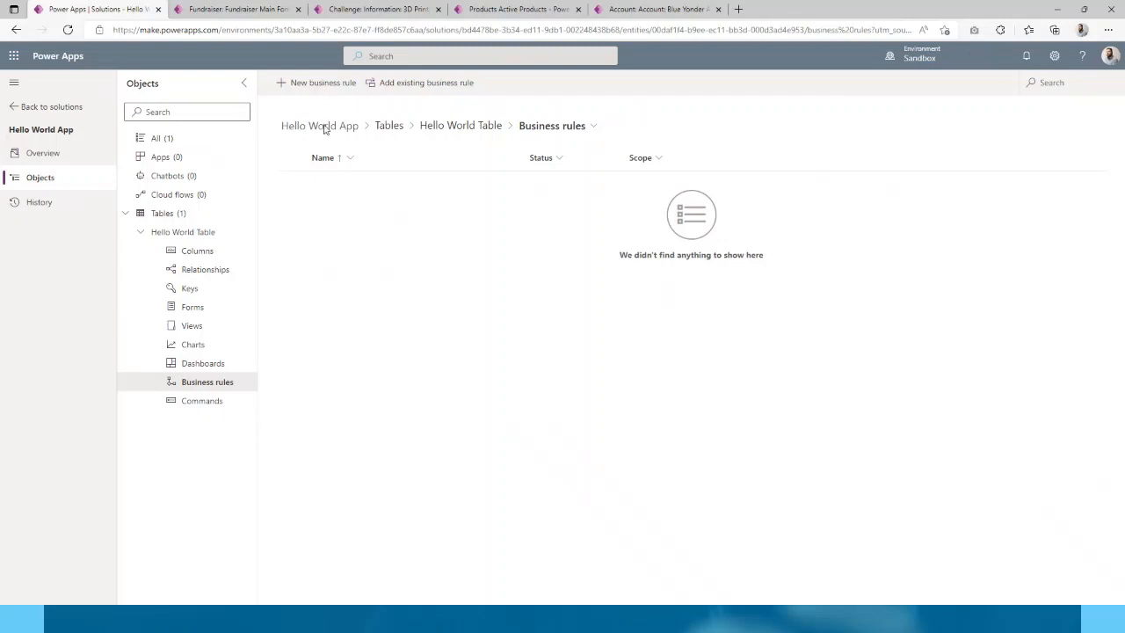
# - Create a new business rule for Hello World Table in the designer
pyautogui.click(332, 85)
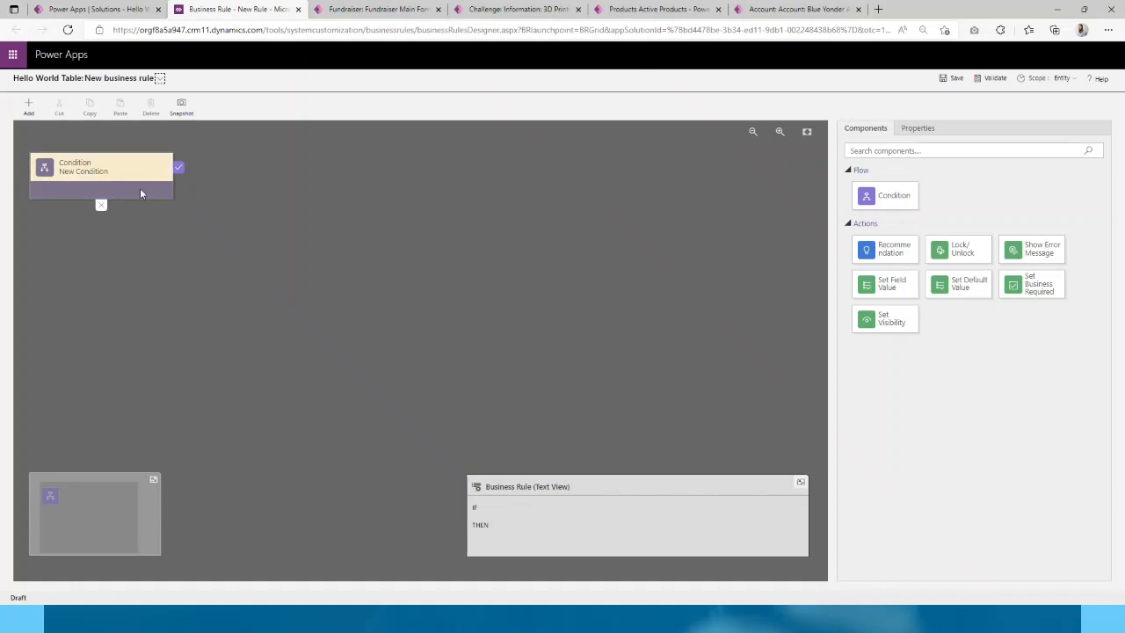
# - Show the designer's Add list with Add Condition and action items
pyautogui.click(30, 108)
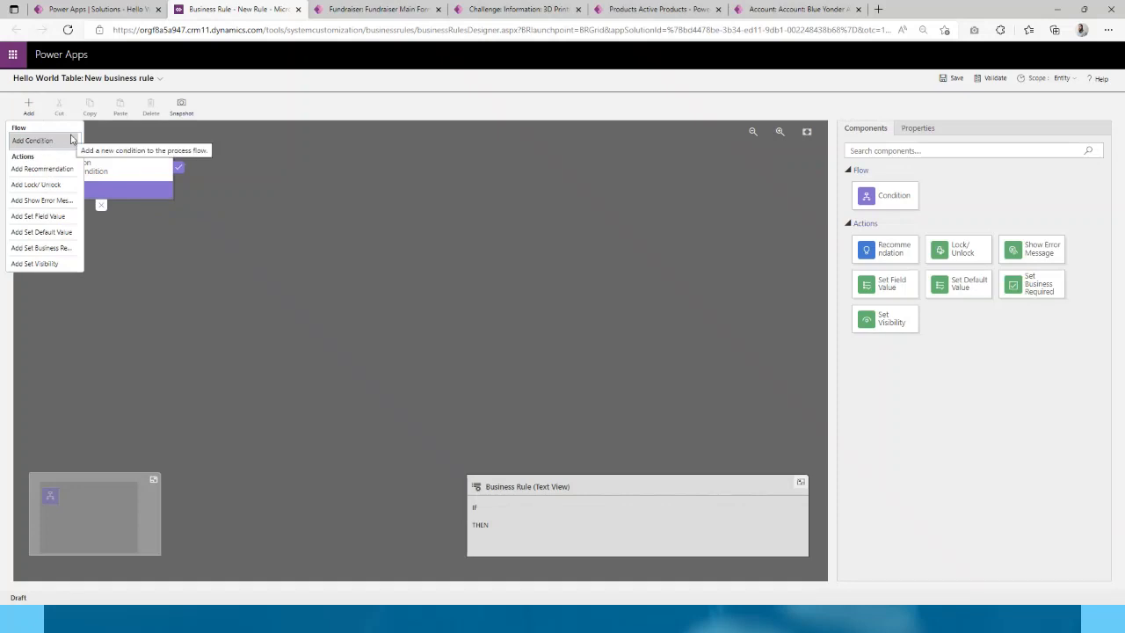
pyautogui.click(72, 141)
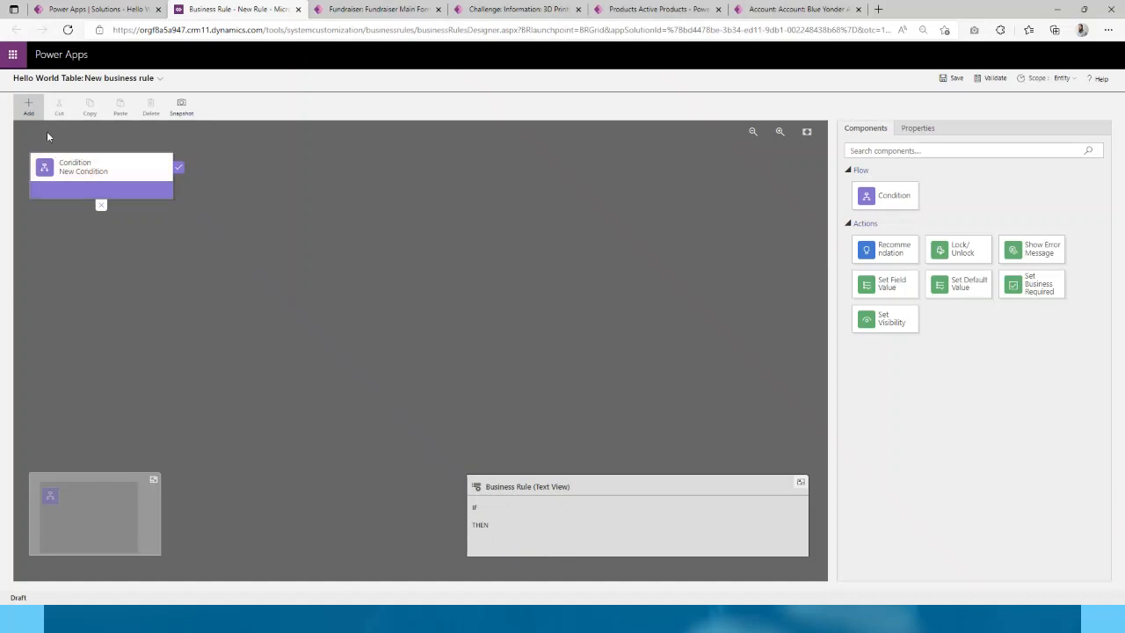
pyautogui.click(28, 107)
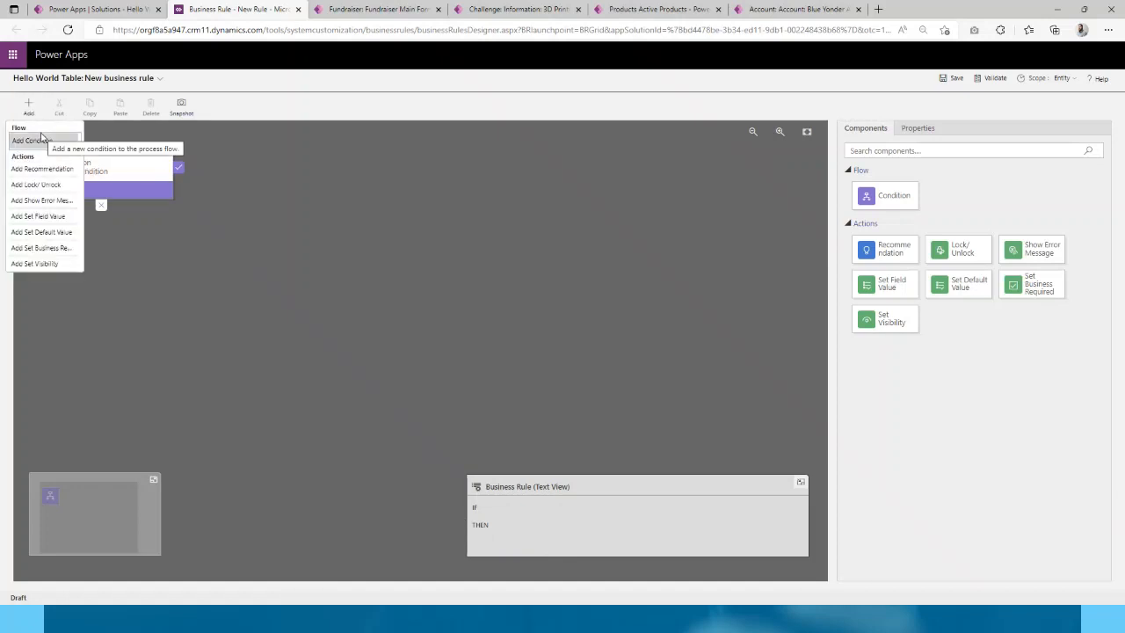
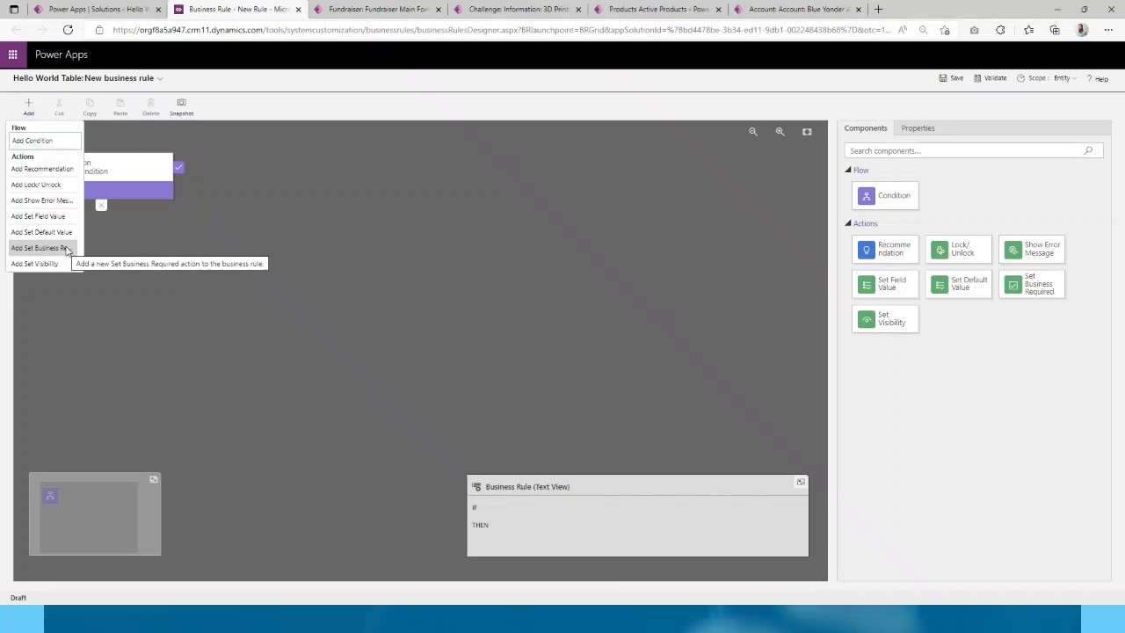
# - Set the rule's condition to Field Example A, Operator Equals, Value Yes
pyautogui.click(129, 210)
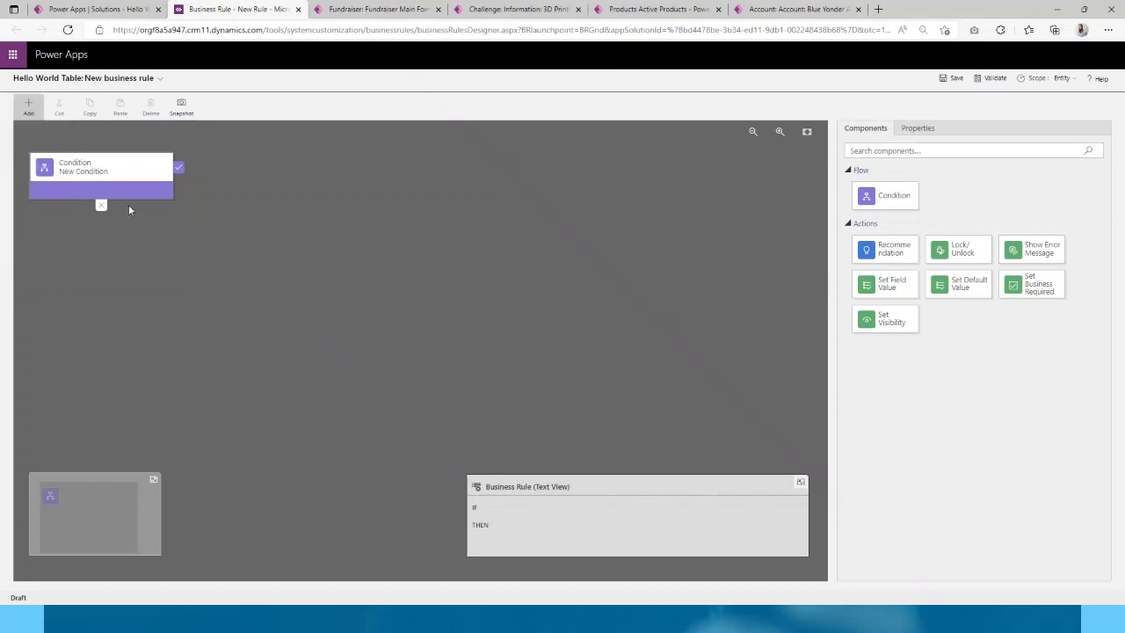
pyautogui.click(133, 177)
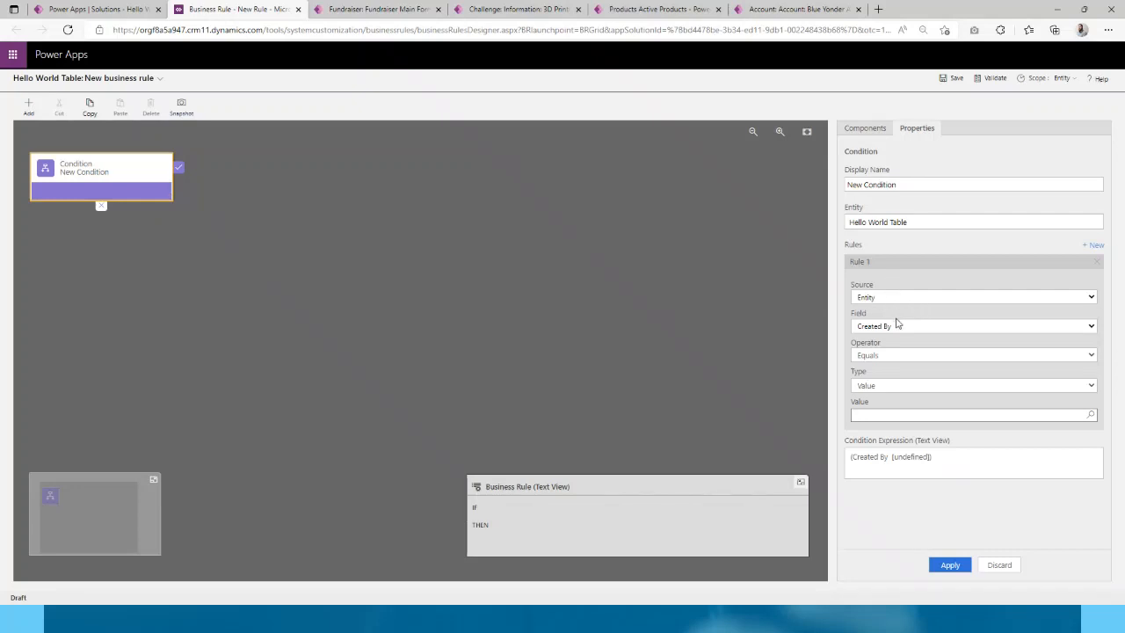
pyautogui.click(898, 327)
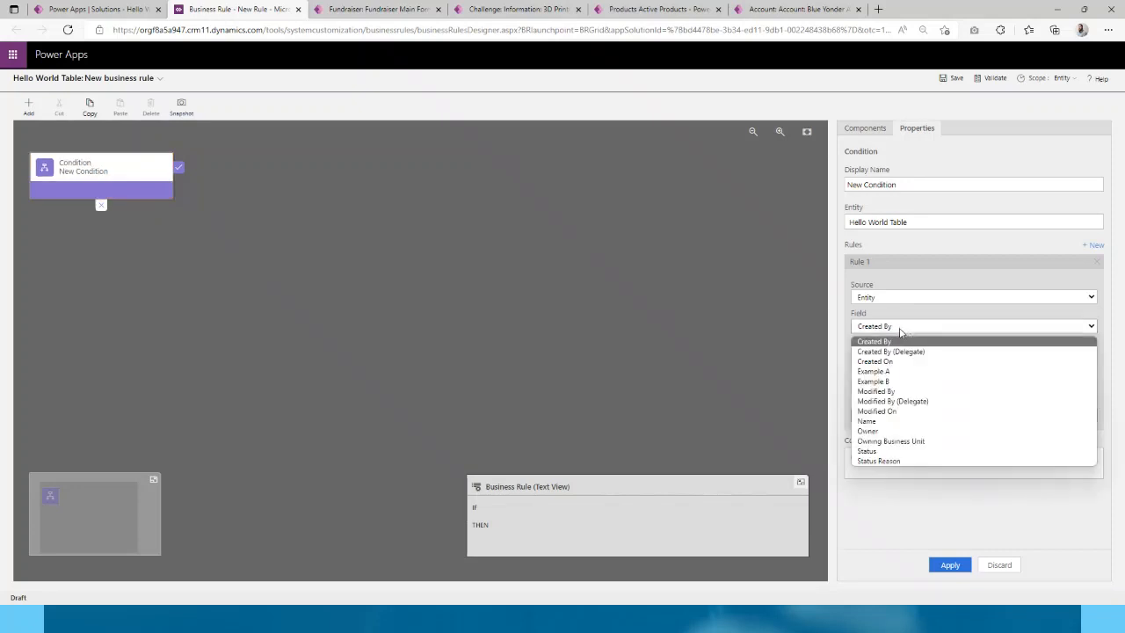
pyautogui.click(904, 370)
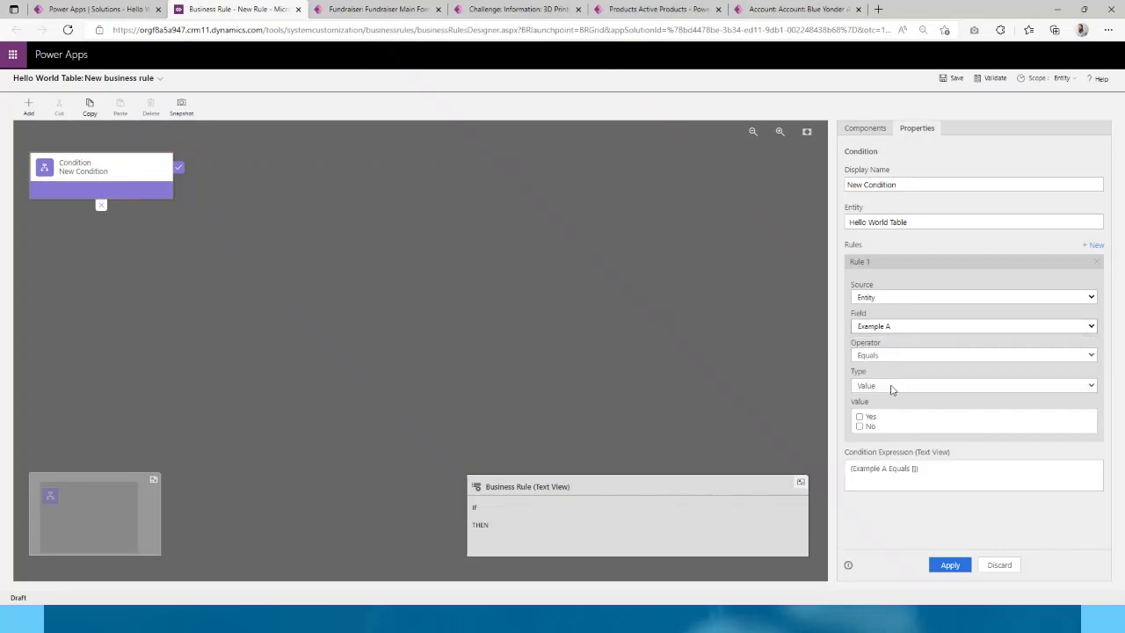
pyautogui.click(868, 417)
pyautogui.click(860, 418)
pyautogui.click(950, 567)
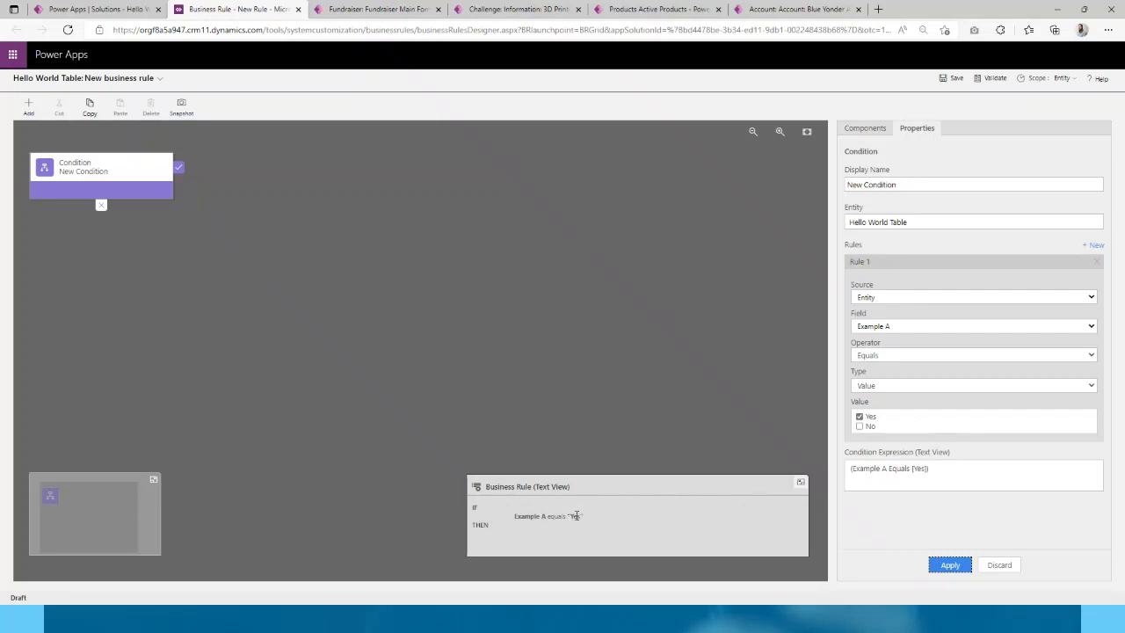
# - Add a Set Business Required action after the condition making Example B Business Required, then save
pyautogui.click(29, 105)
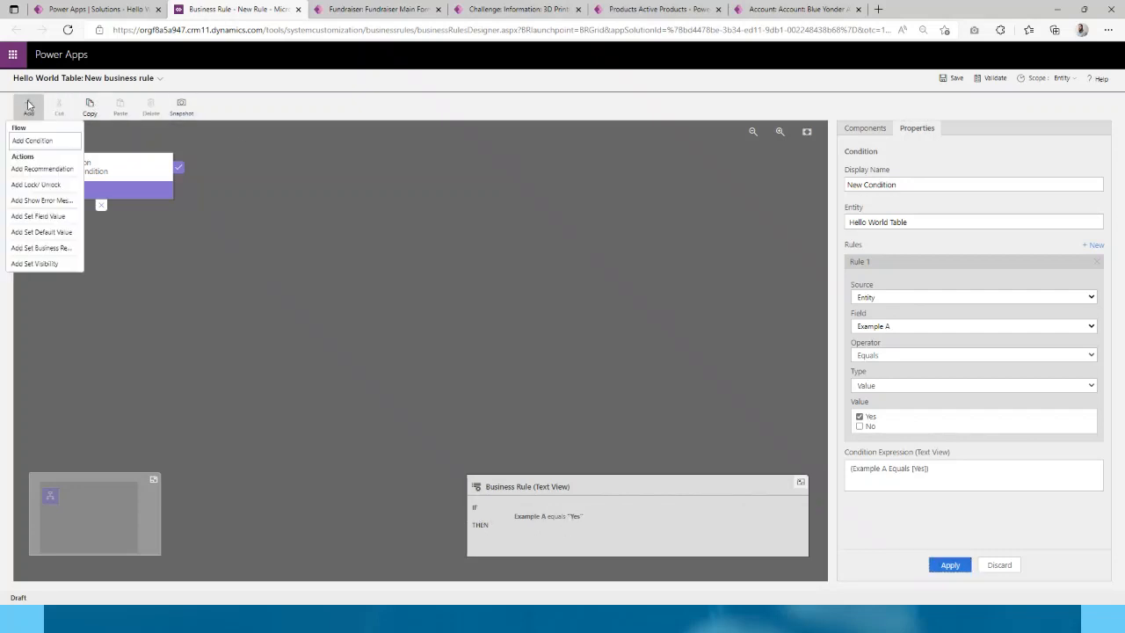
pyautogui.click(53, 248)
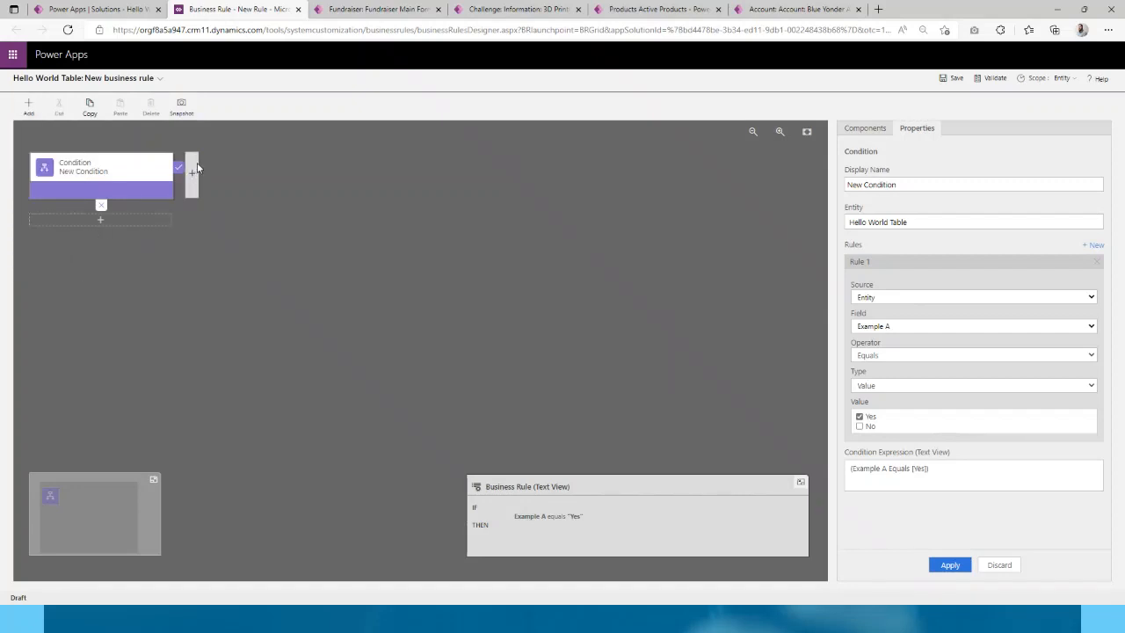
pyautogui.click(192, 173)
pyautogui.click(886, 272)
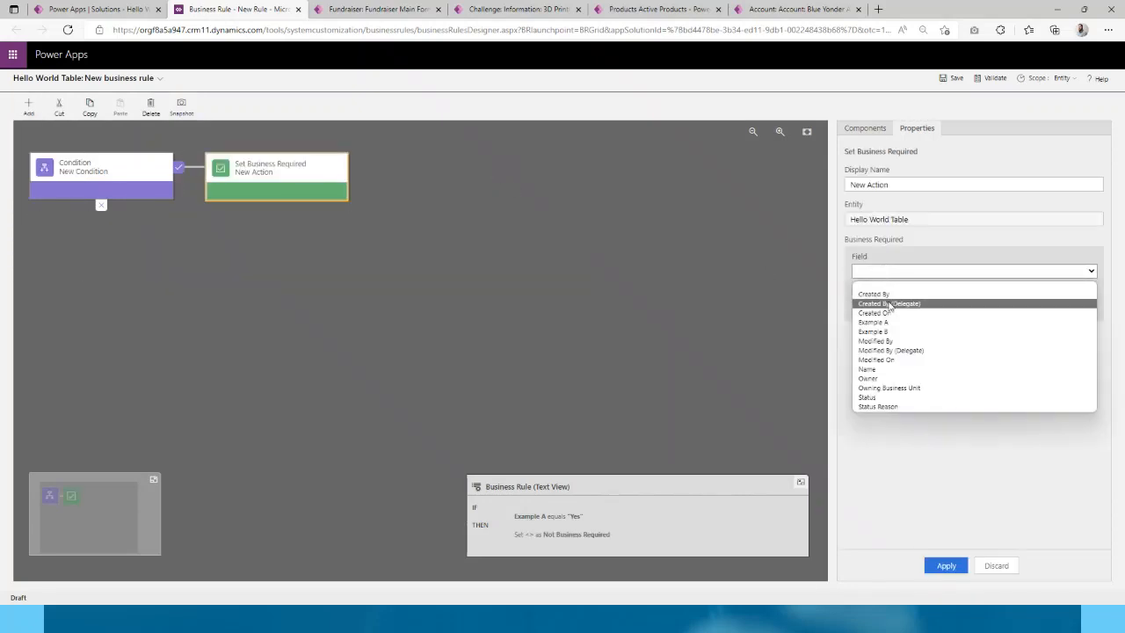
pyautogui.click(886, 331)
pyautogui.click(908, 308)
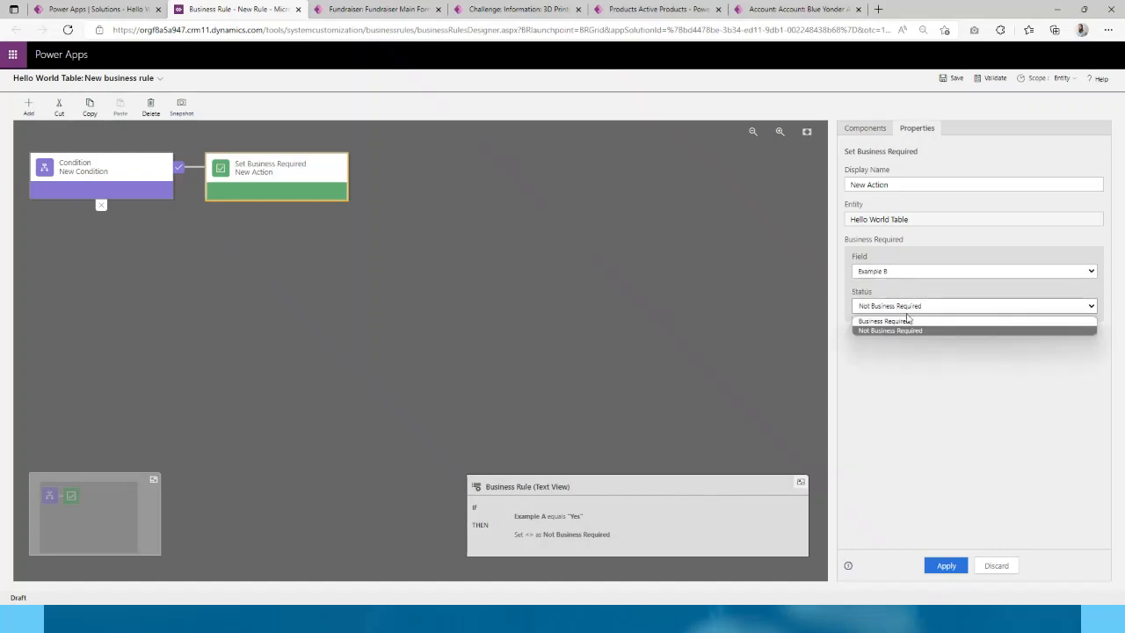
pyautogui.click(912, 331)
pyautogui.click(947, 567)
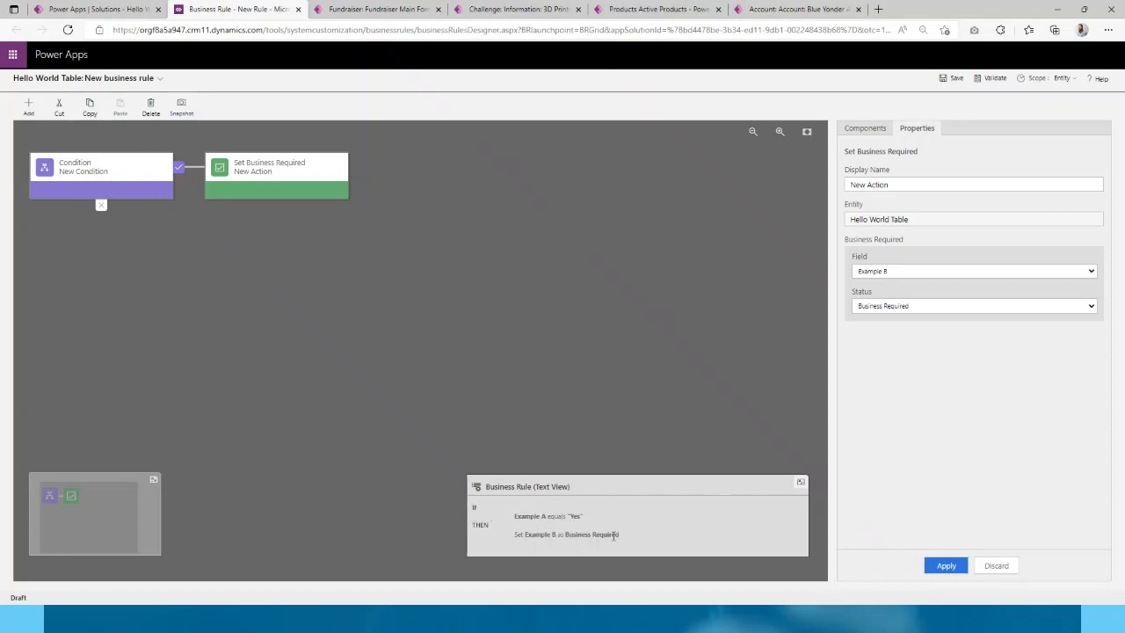
pyautogui.click(954, 80)
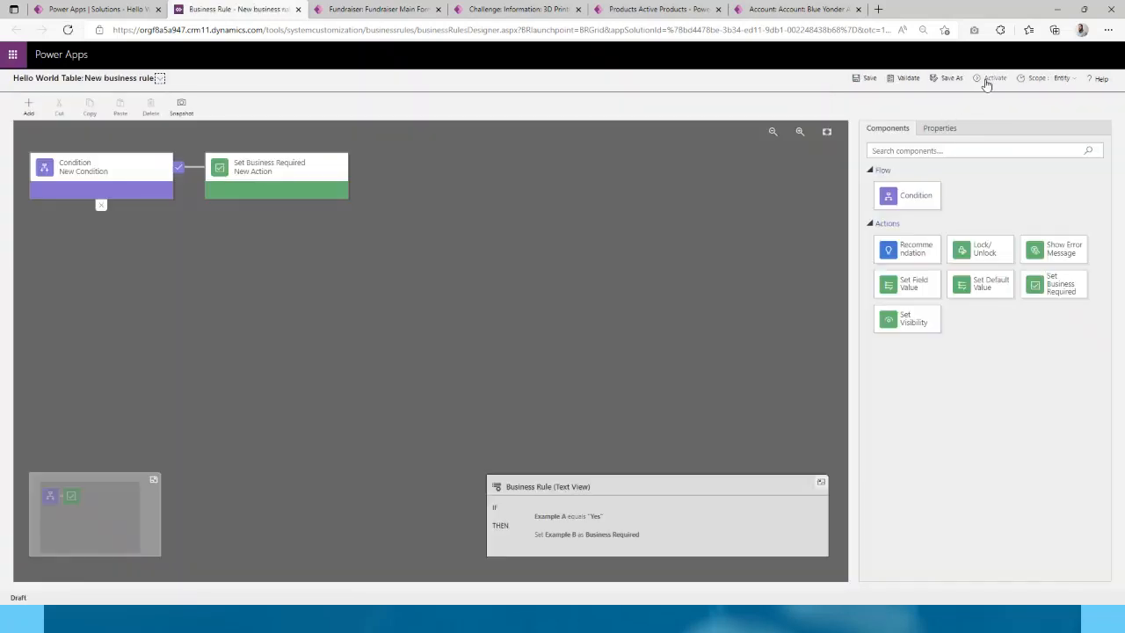
# - Reload the stuck designer page and activate the business rule, confirming the activation
pyautogui.click(993, 79)
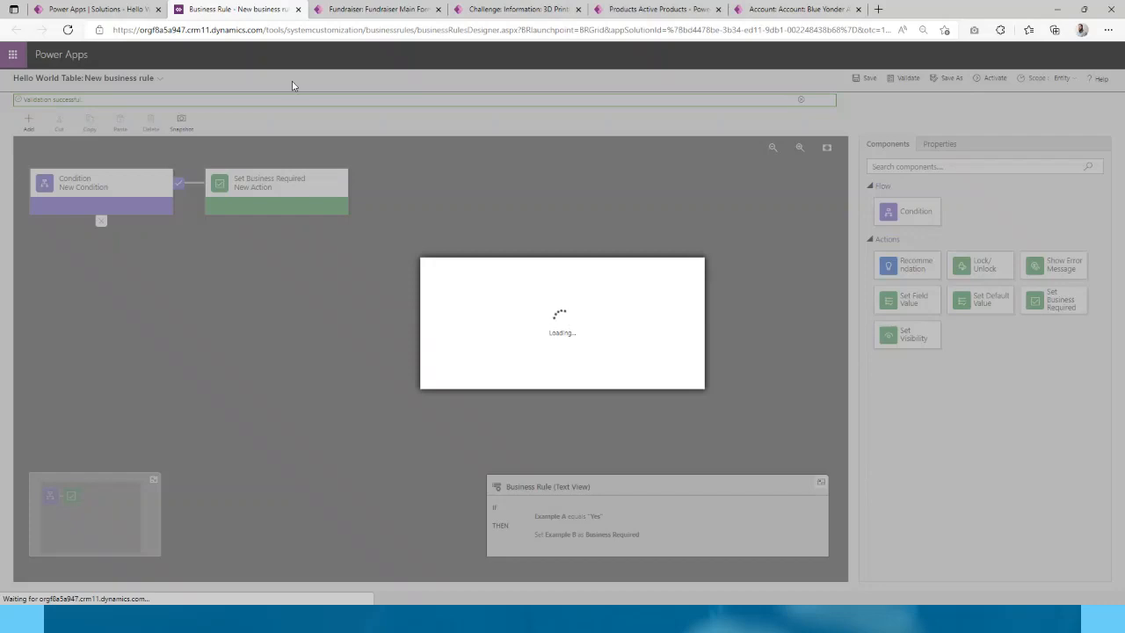
pyautogui.click(69, 31)
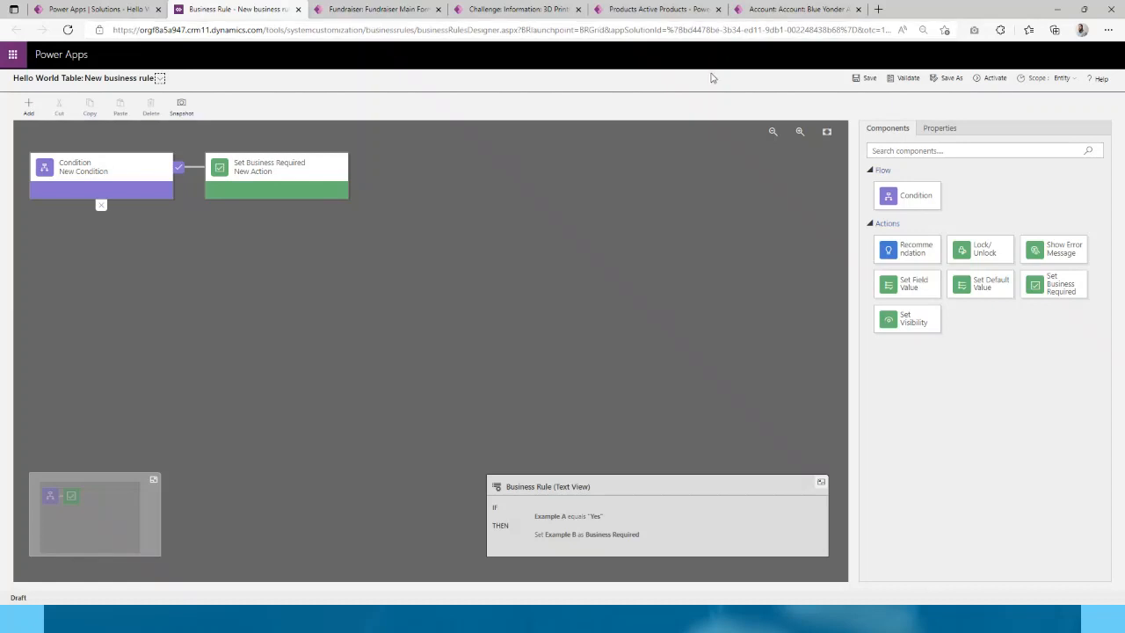
pyautogui.click(138, 30)
pyautogui.click(67, 29)
pyautogui.click(993, 81)
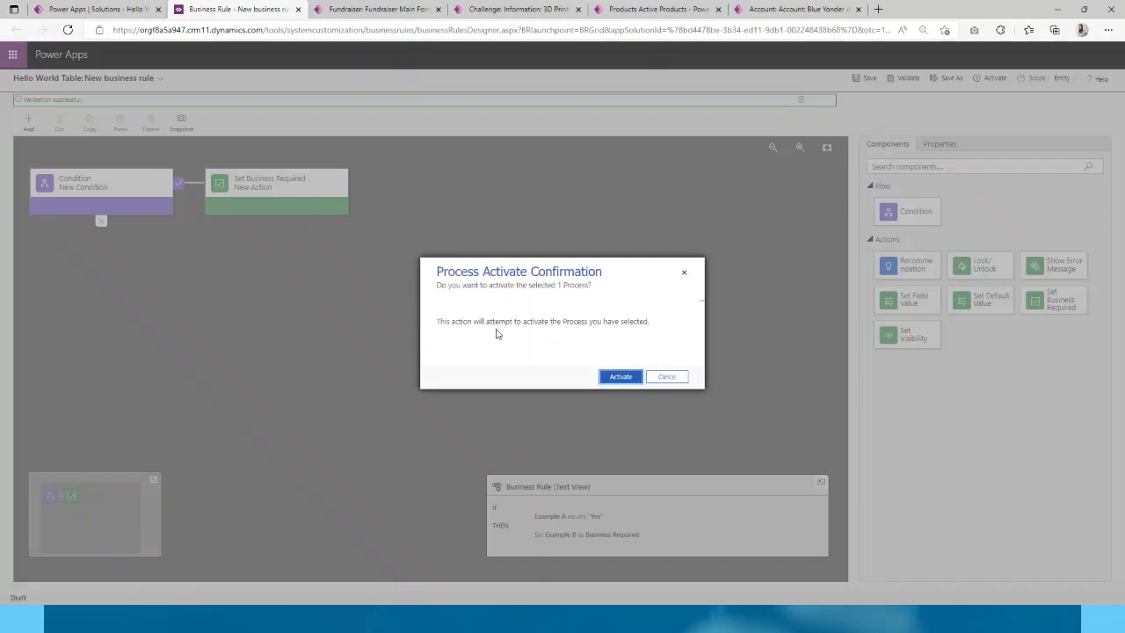
pyautogui.click(616, 376)
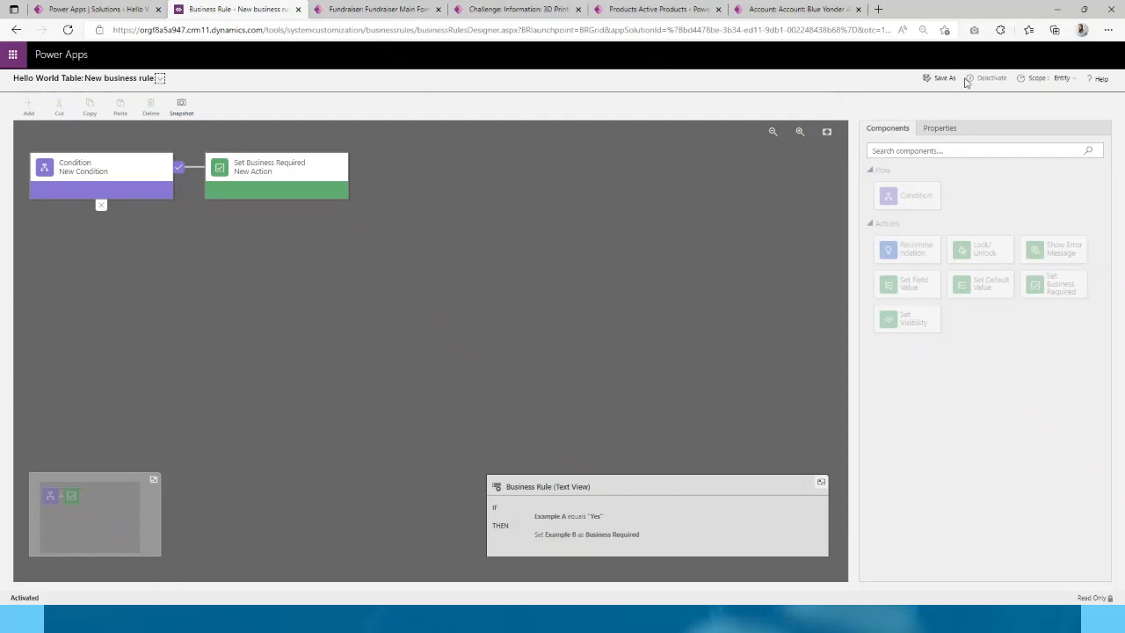
# - Review the rule's details, close the designer, and dismiss the business rule notice
pyautogui.click(159, 78)
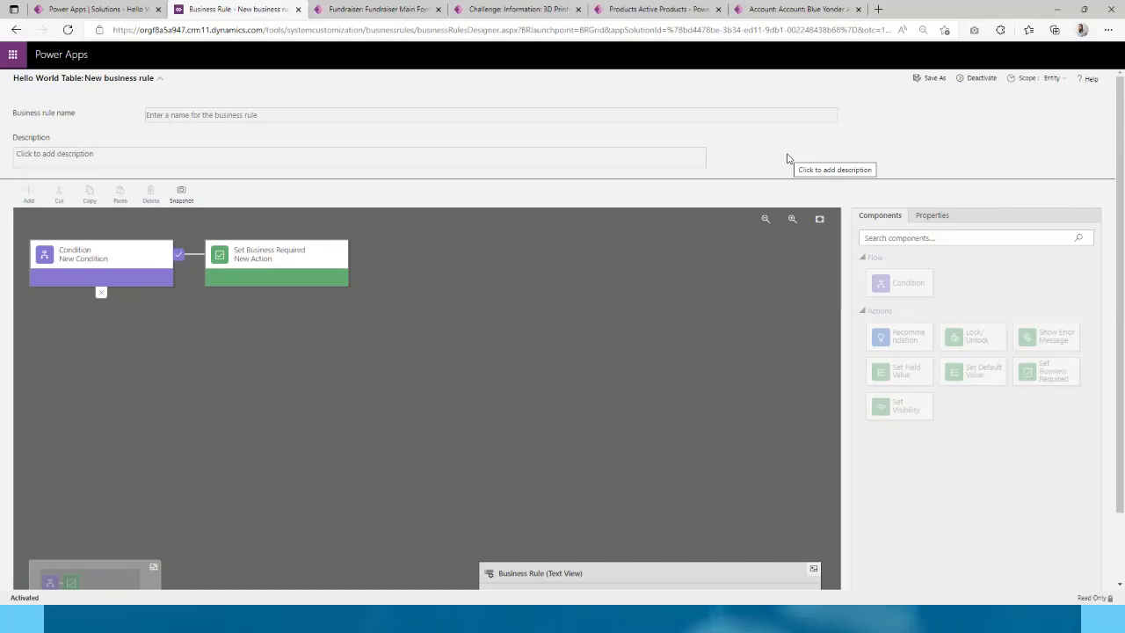
pyautogui.click(299, 10)
pyautogui.click(641, 368)
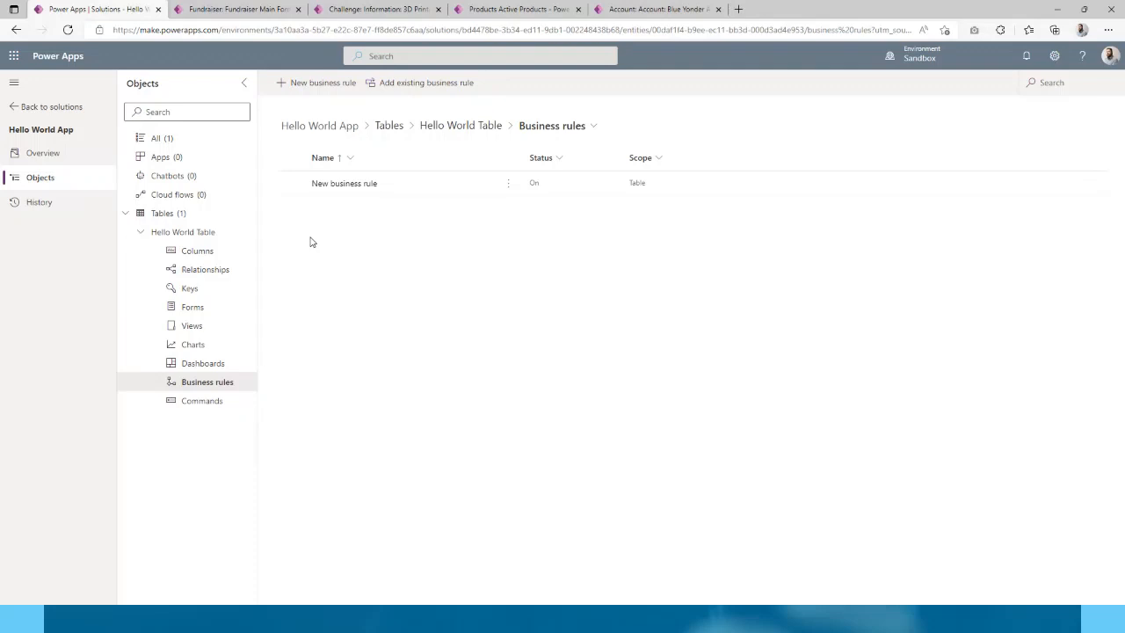
# - Create a model-driven app named 'Hello World App' from the solution's Apps
pyautogui.click(180, 164)
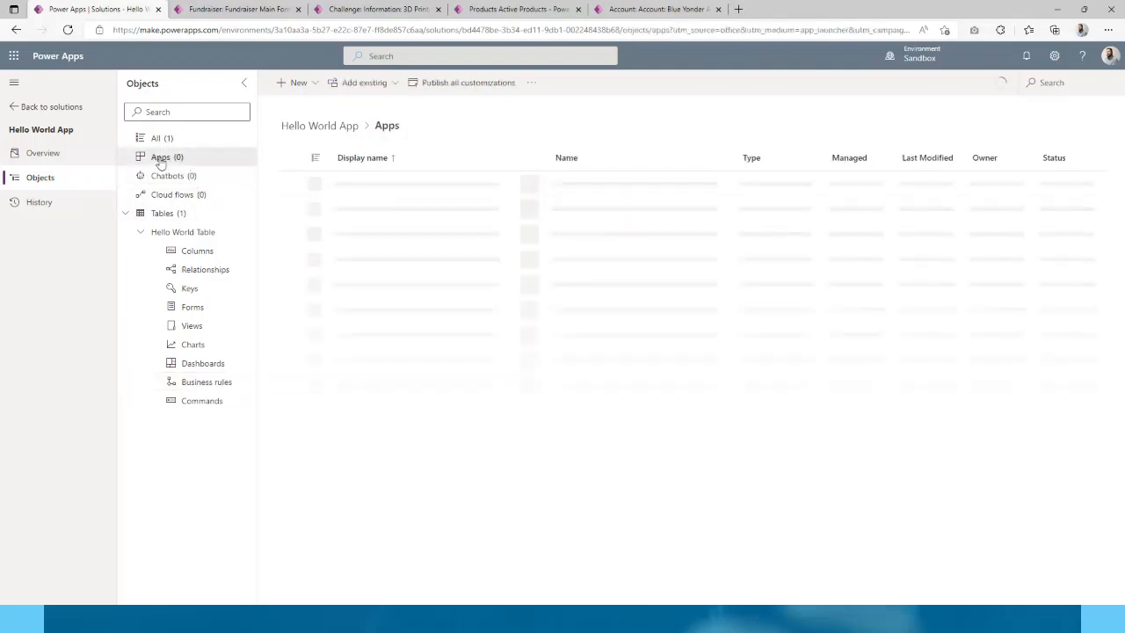
pyautogui.click(299, 85)
pyautogui.moveTo(315, 107)
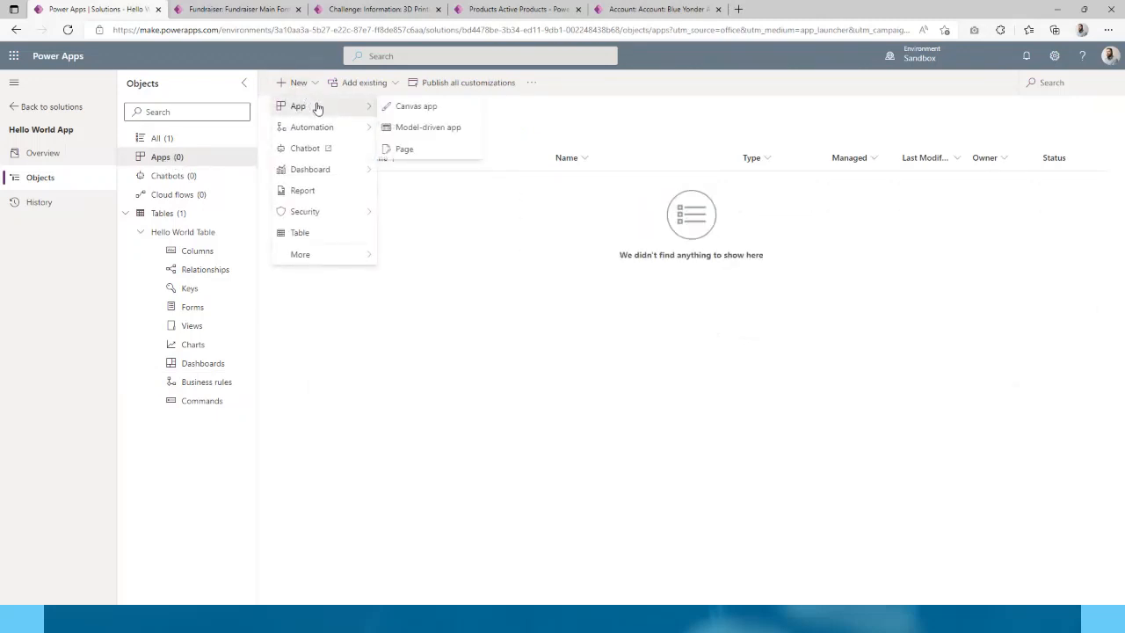
pyautogui.click(412, 127)
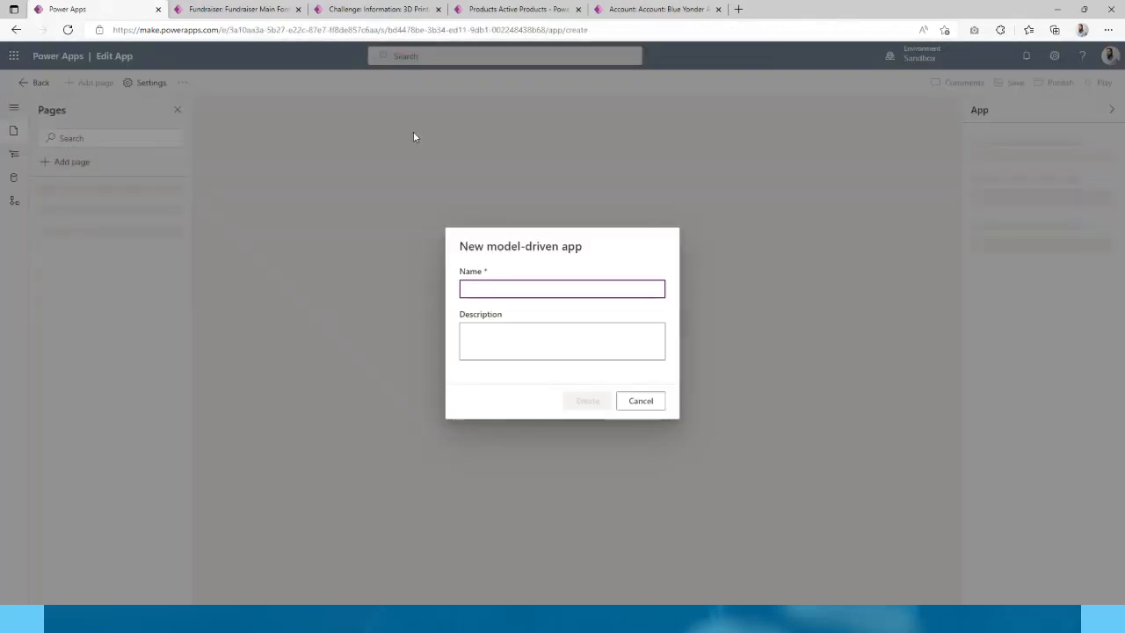
pyautogui.click(490, 287)
pyautogui.write('Hell')
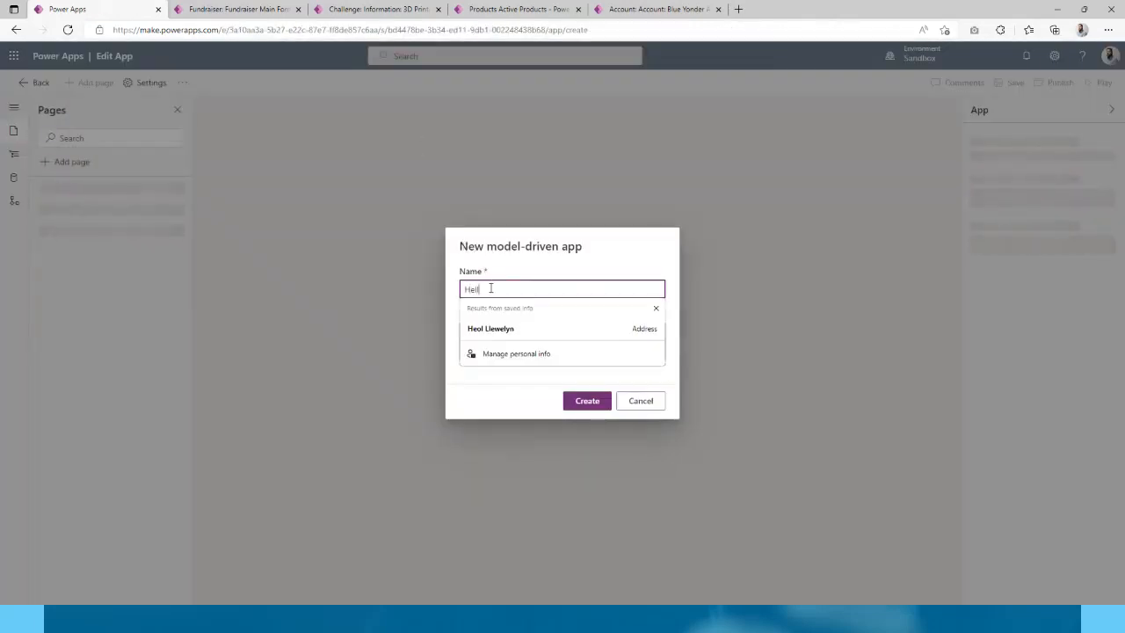
pyautogui.write('o World App')
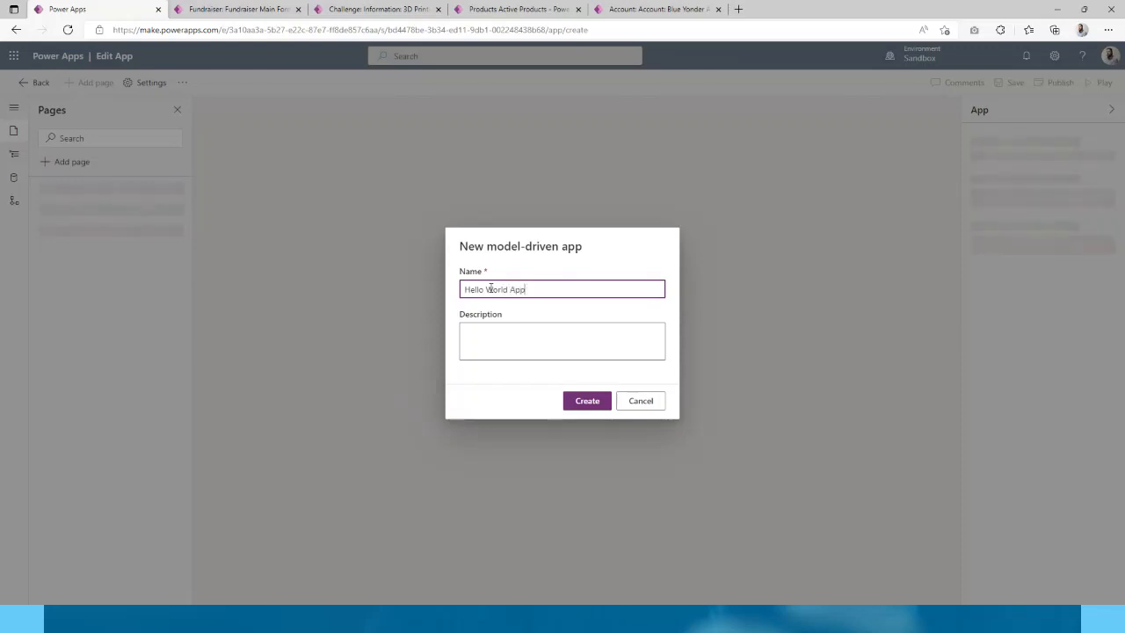
pyautogui.click(590, 402)
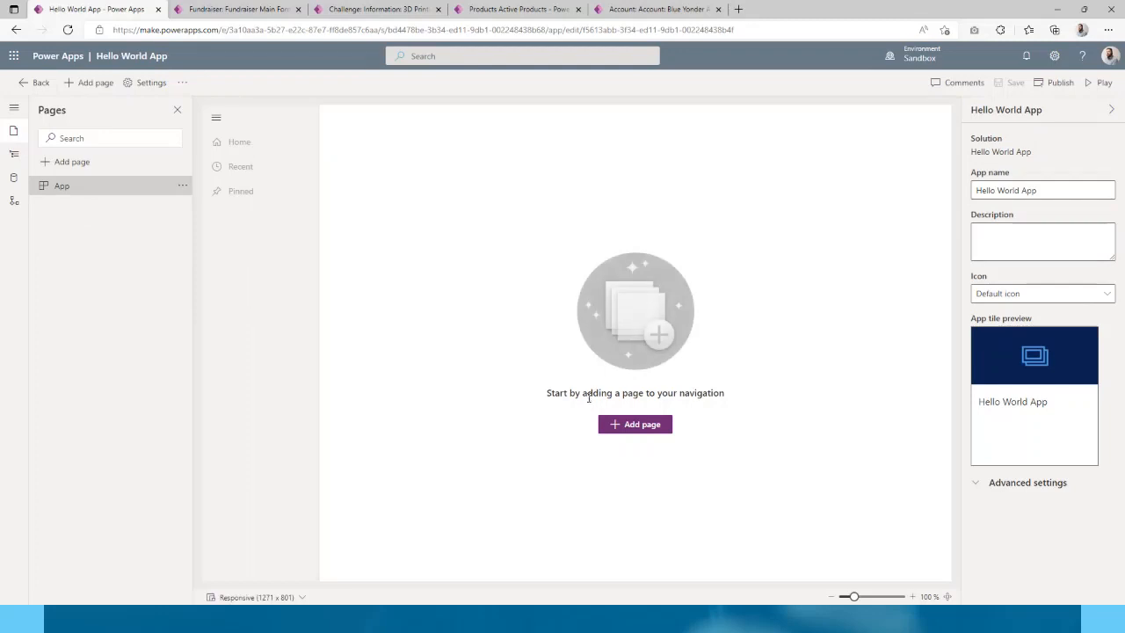
# - Add a table-based view and form page, searching for and selecting Hello World Table
pyautogui.click(643, 426)
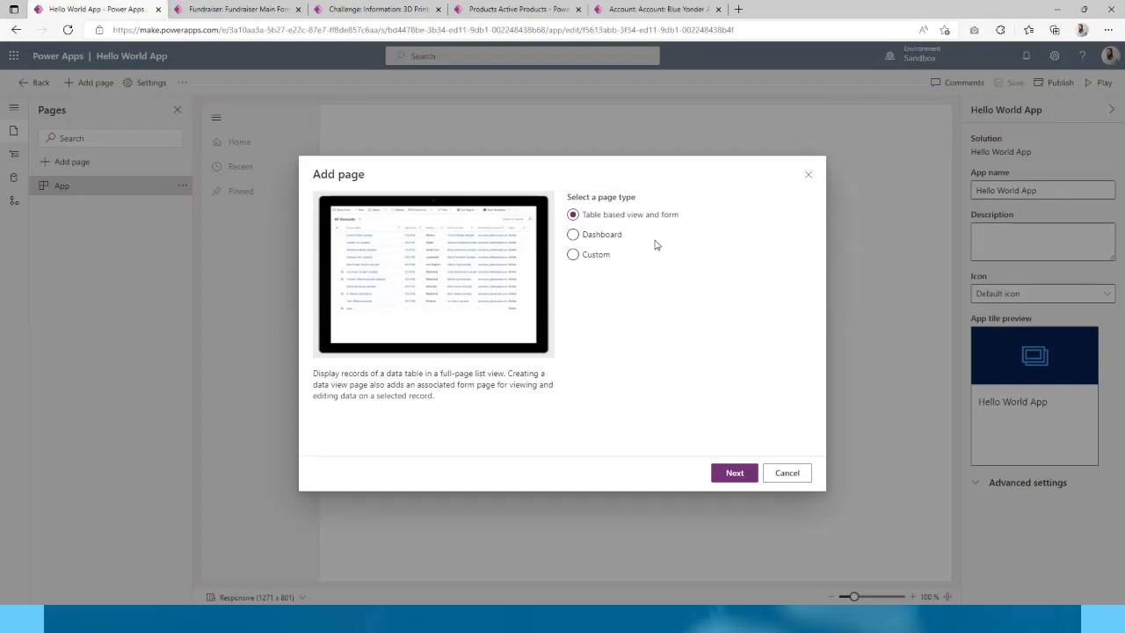
pyautogui.click(617, 236)
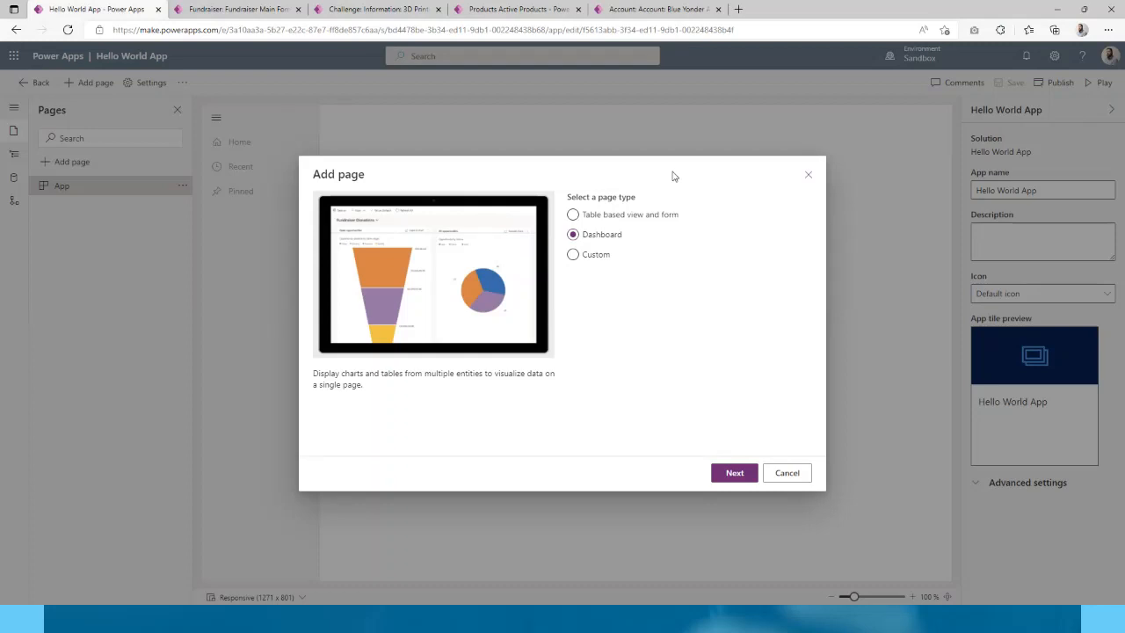
pyautogui.click(617, 216)
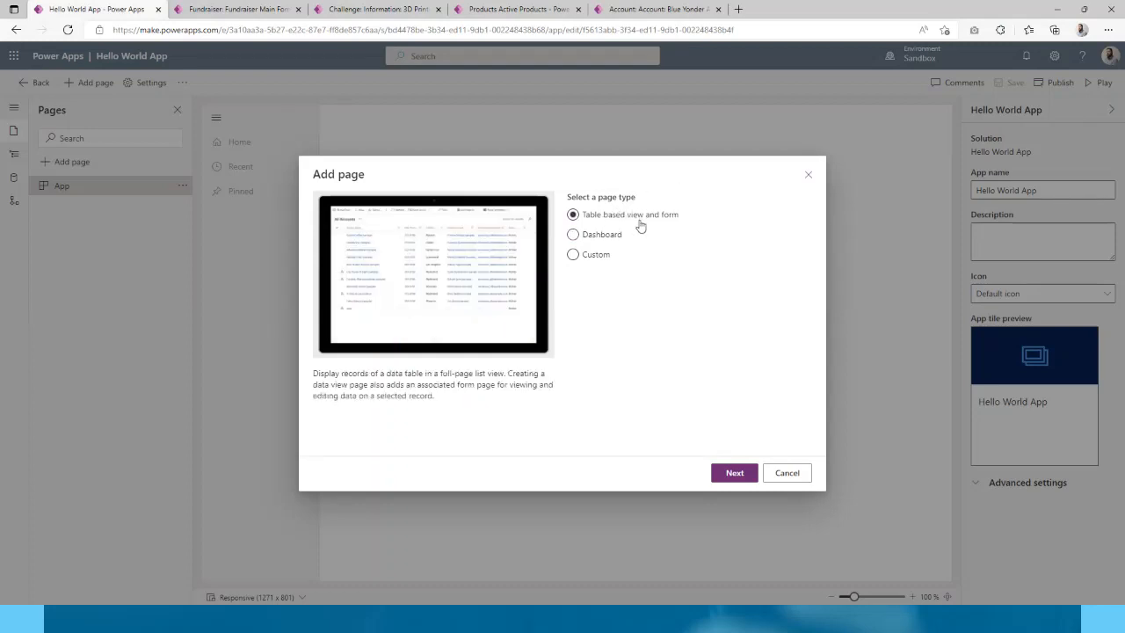
pyautogui.click(738, 479)
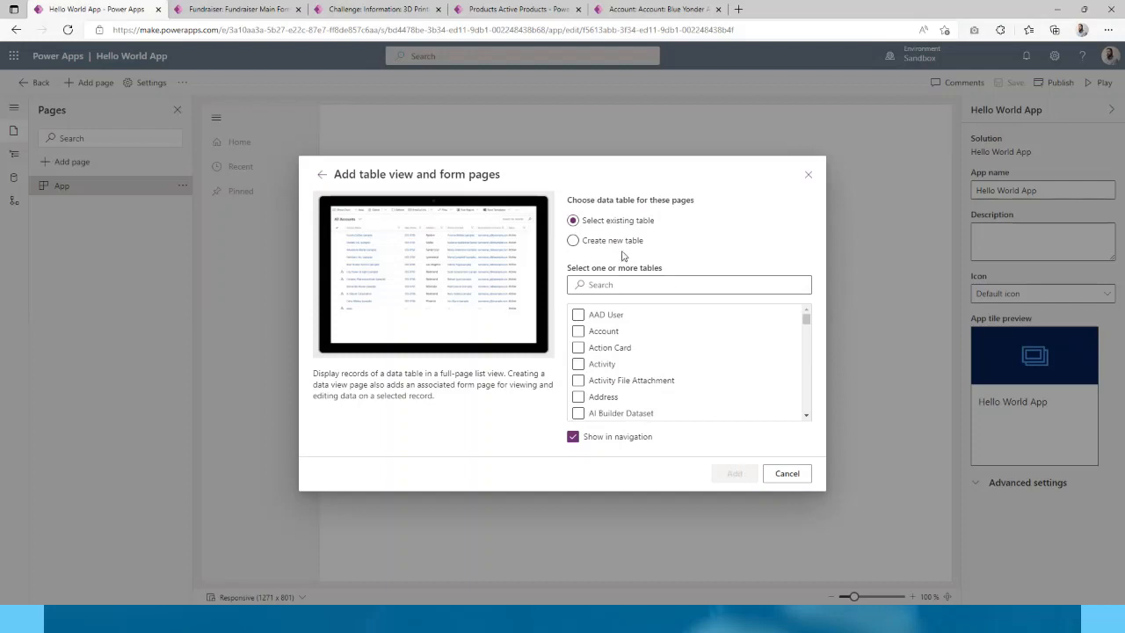
pyautogui.click(671, 286)
pyautogui.write('f')
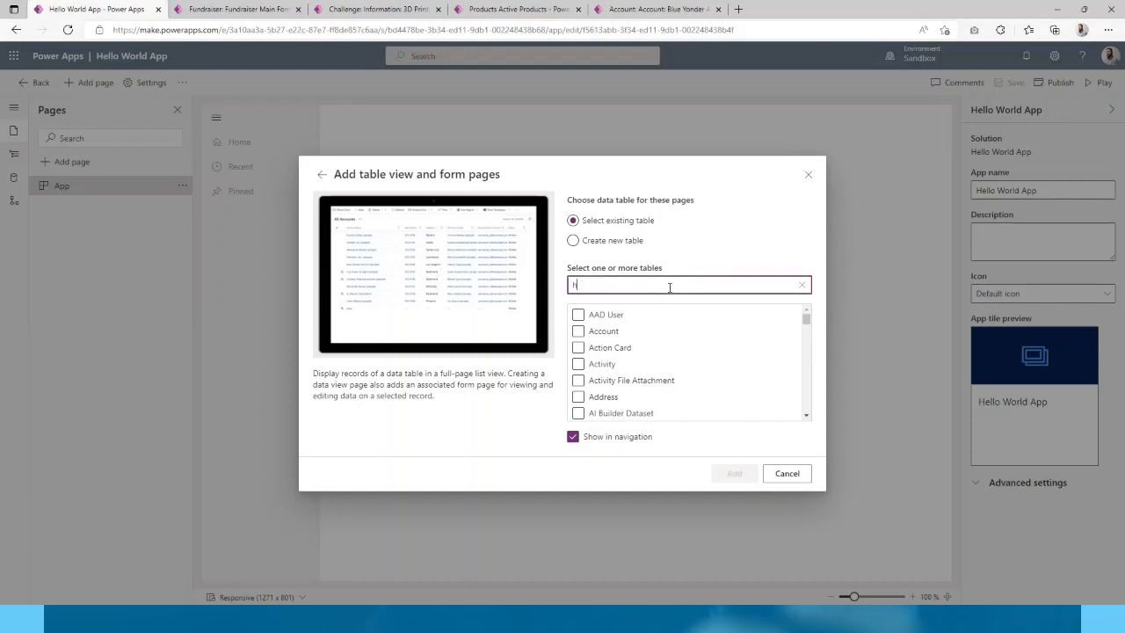
pyautogui.write('ello')
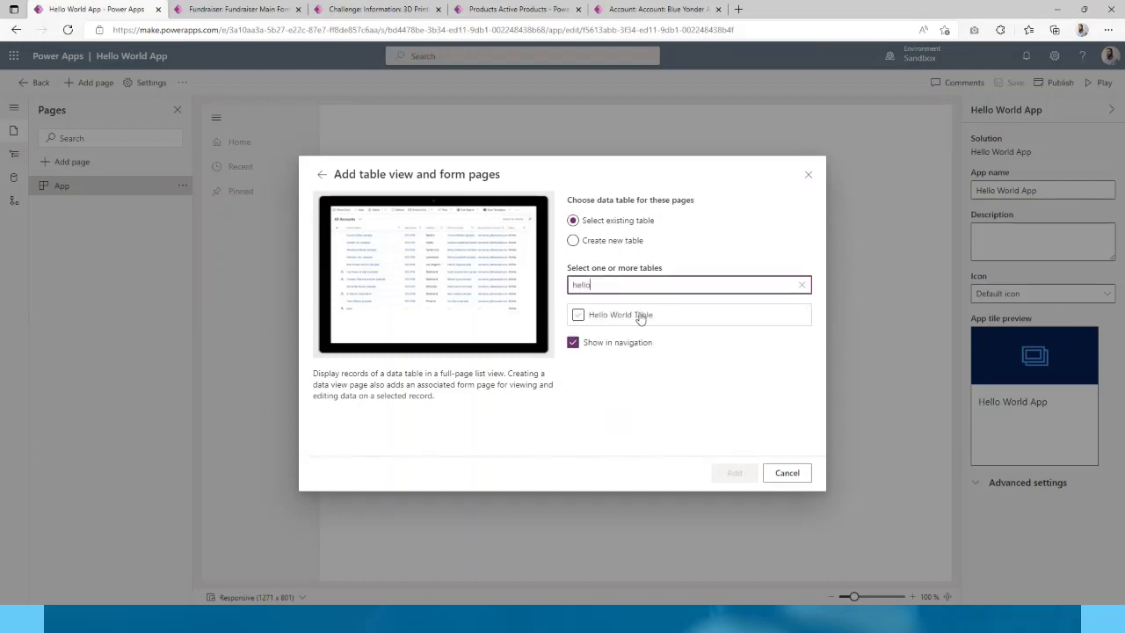
pyautogui.click(641, 317)
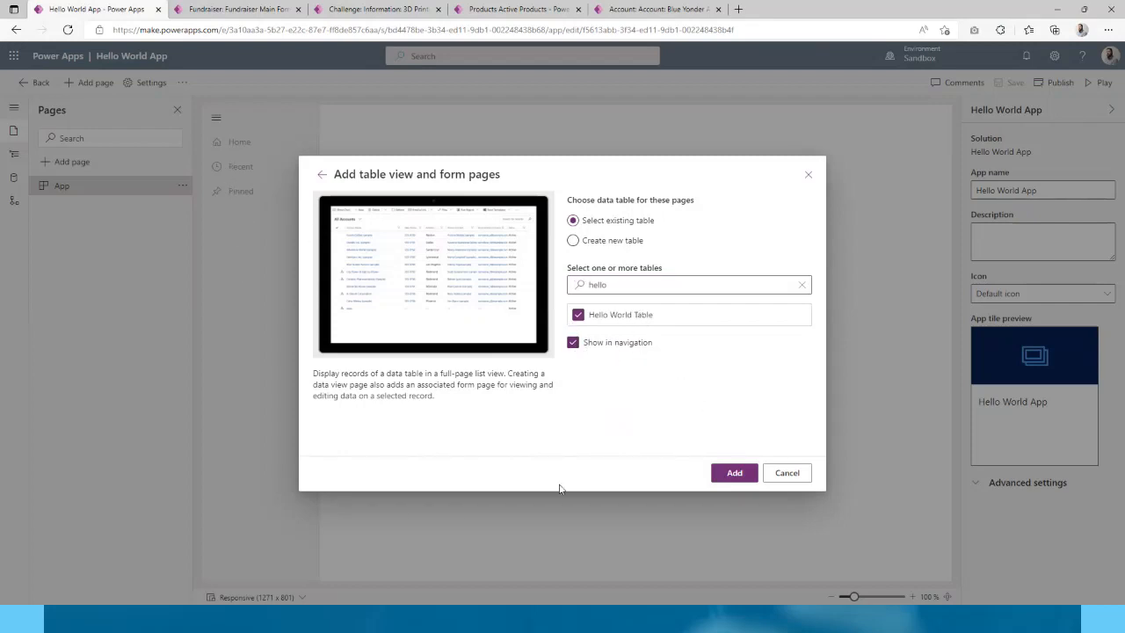
# - Add the Hello World Table view and form pages, then play the app
pyautogui.click(735, 475)
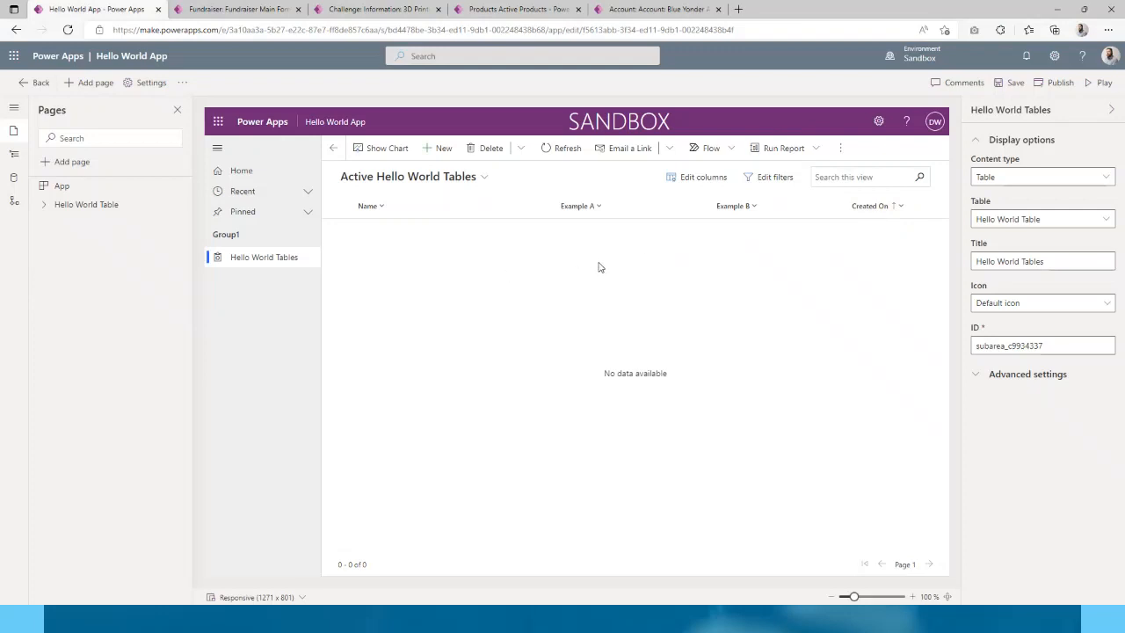
pyautogui.click(1097, 83)
# - Save the app changes, start a new Hello World Table record and enter a person's name
pyautogui.click(568, 361)
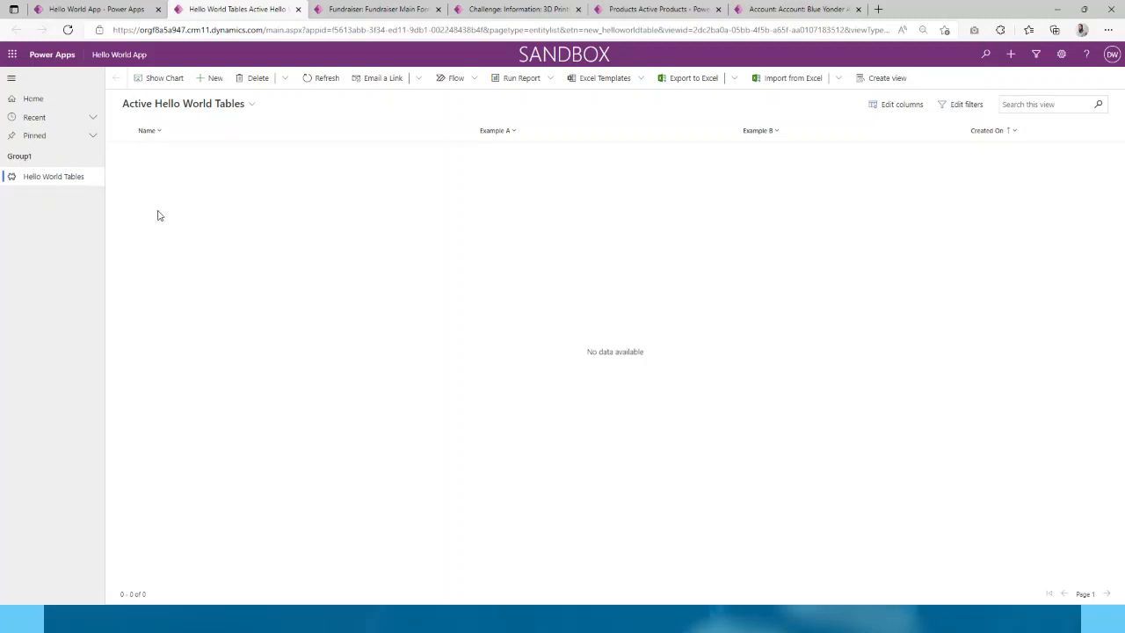
pyautogui.click(215, 79)
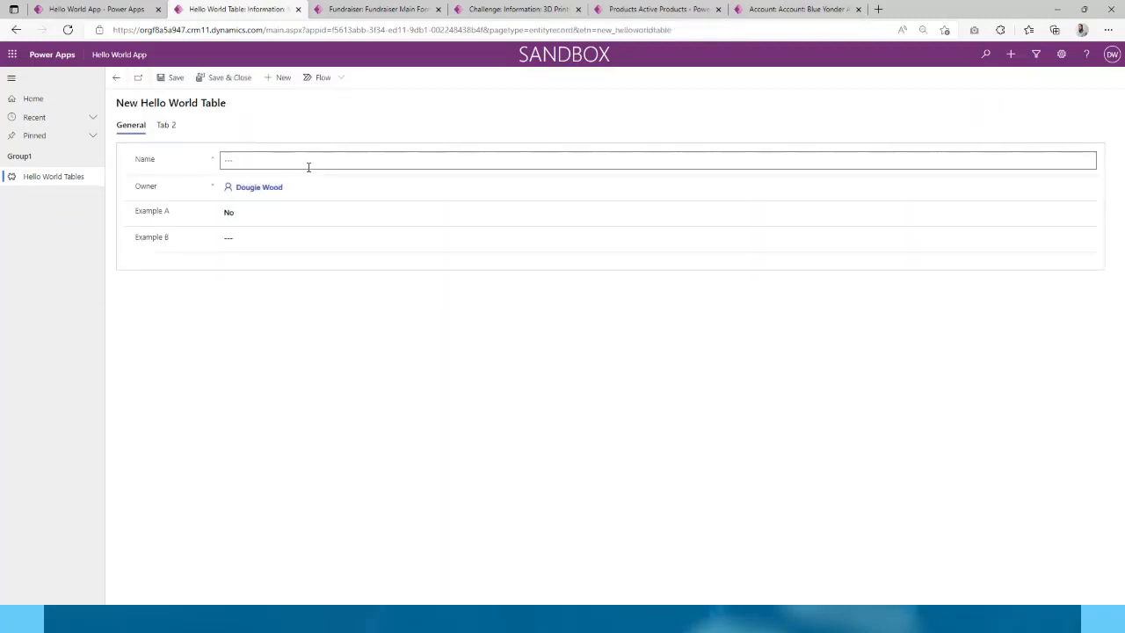
pyautogui.click(167, 129)
pyautogui.click(129, 125)
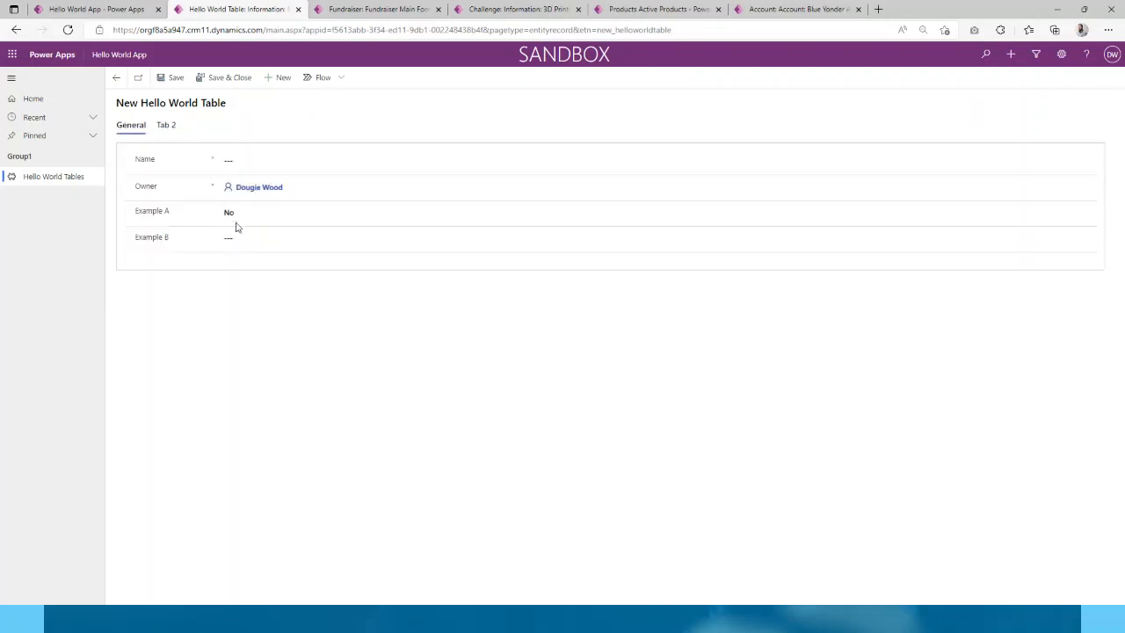
pyautogui.click(244, 157)
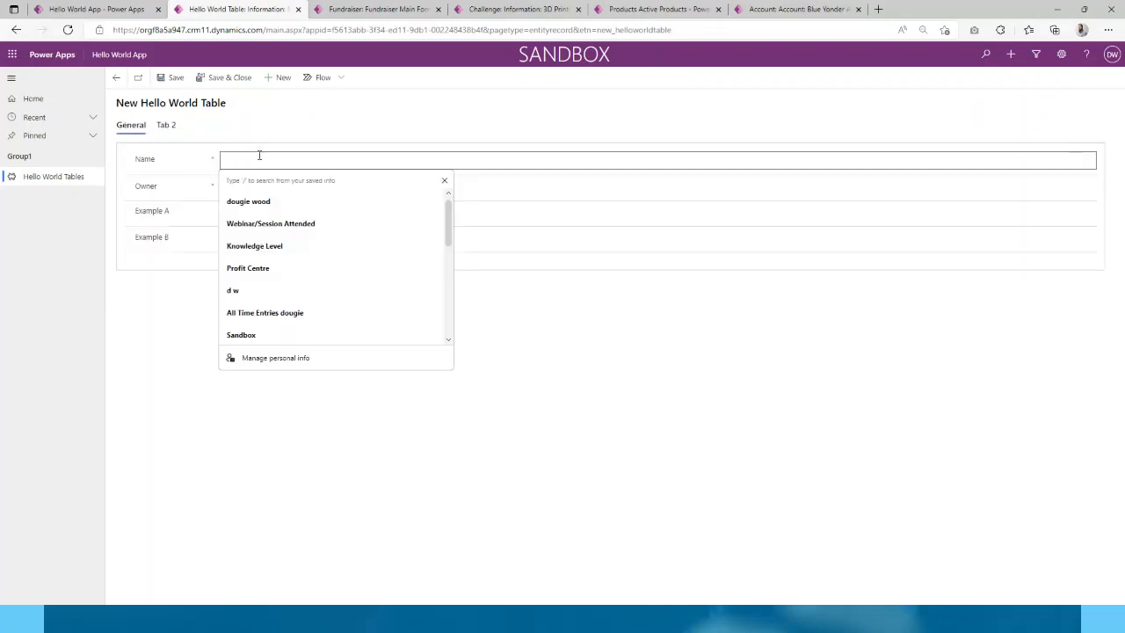
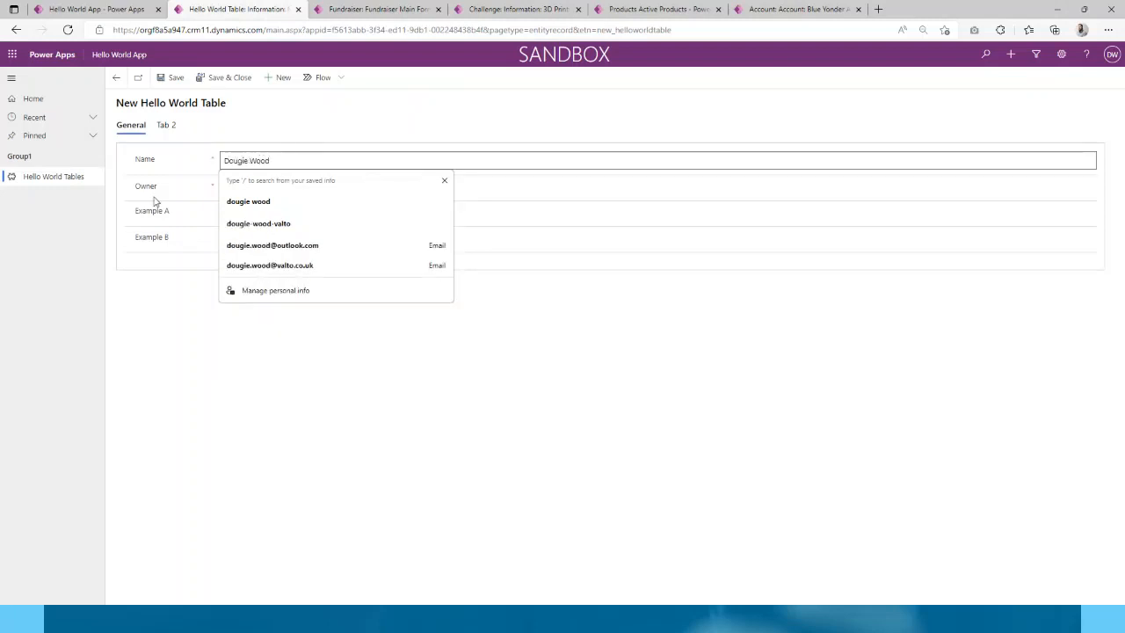
pyautogui.click(156, 204)
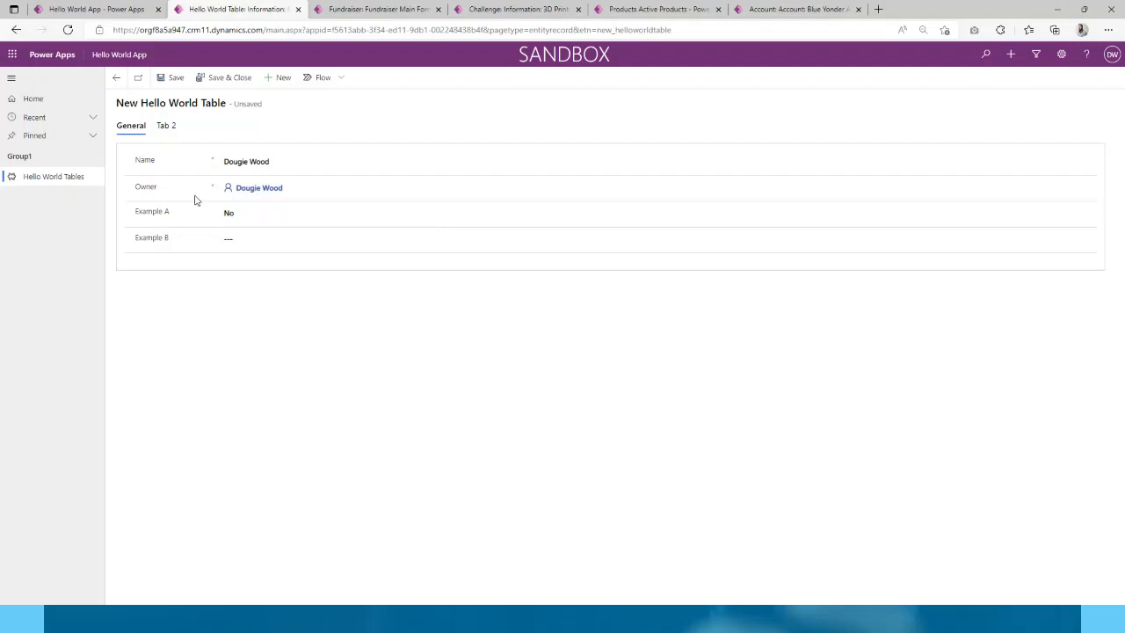
# - Set Example A to Yes to see Example B become required, then back to No
pyautogui.click(238, 220)
pyautogui.click(248, 238)
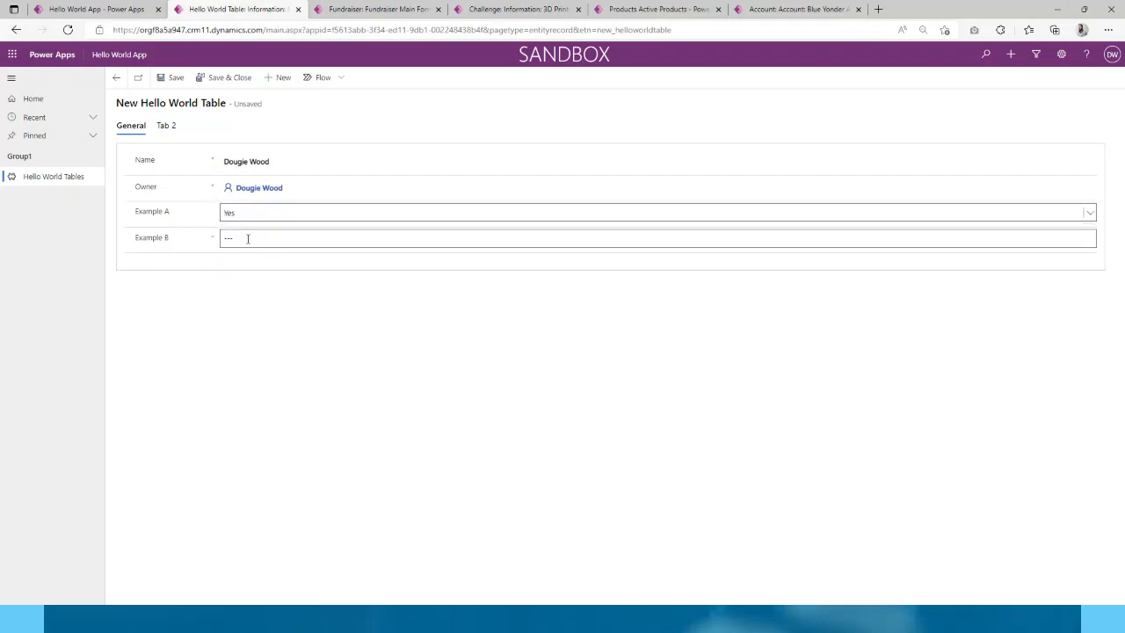
pyautogui.click(239, 216)
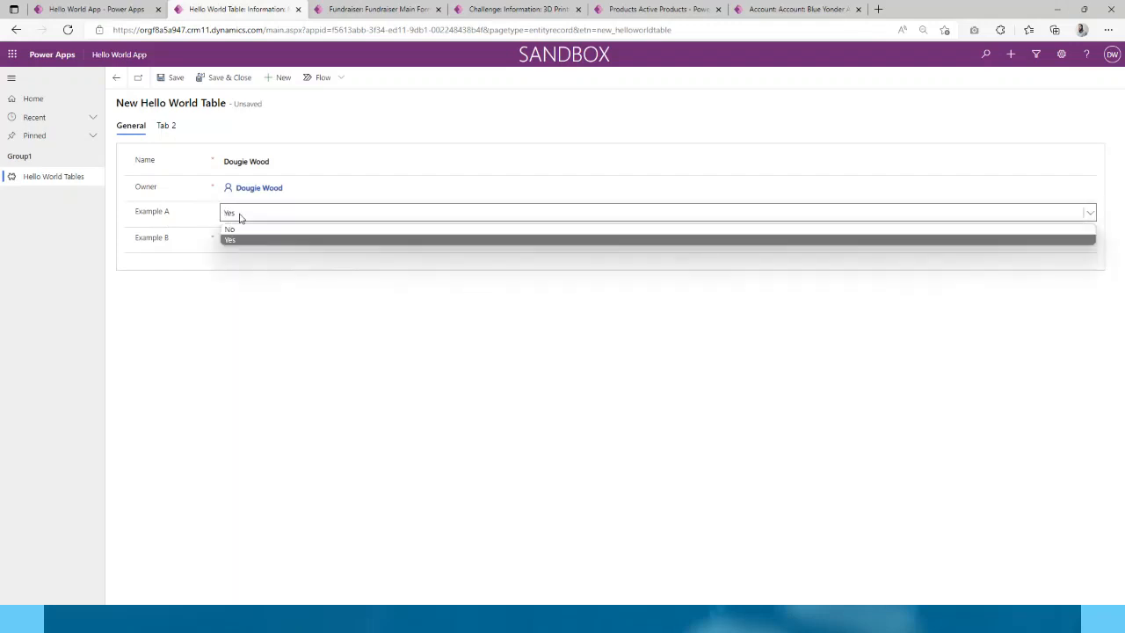
pyautogui.click(246, 230)
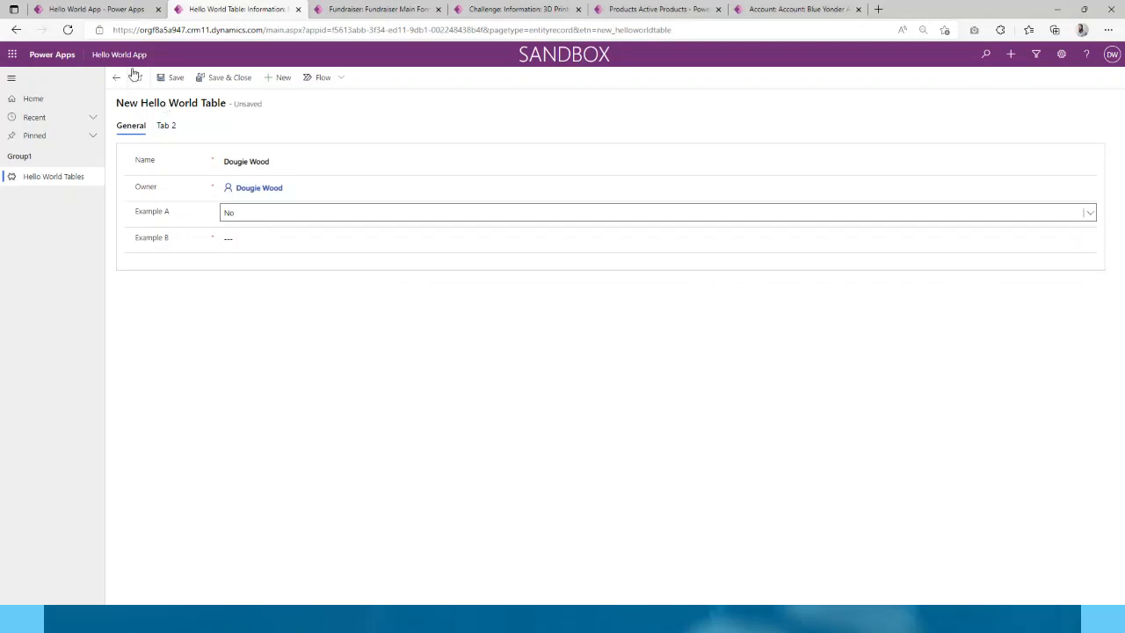
# - Reload to discard the draft, set Example A to Yes, and trigger Example B's required-field error
pyautogui.click(67, 30)
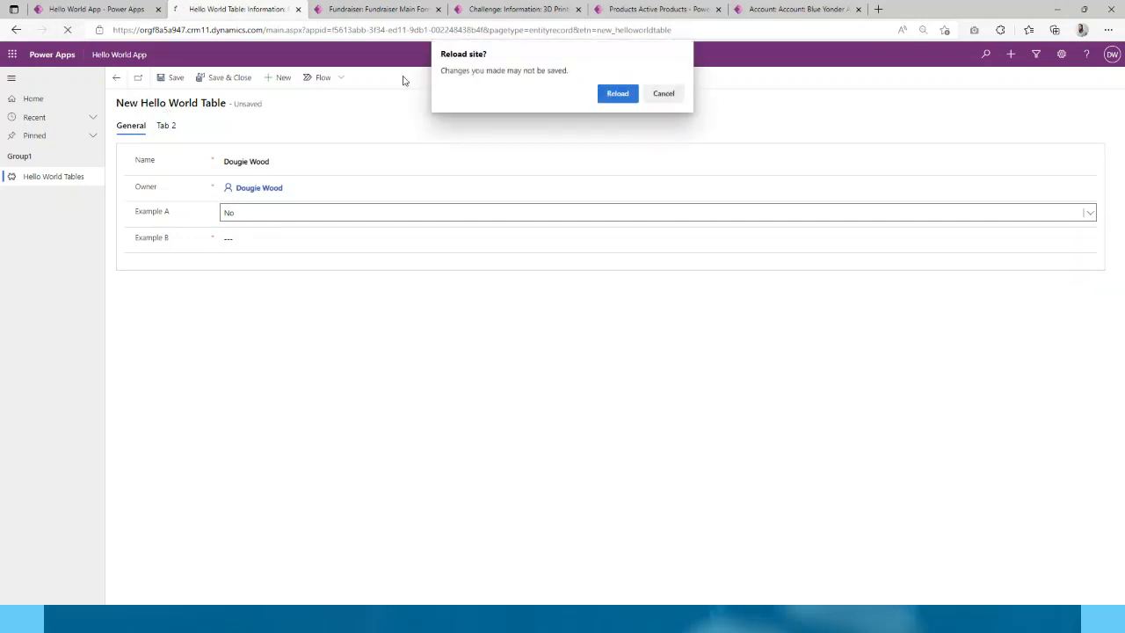
pyautogui.click(616, 94)
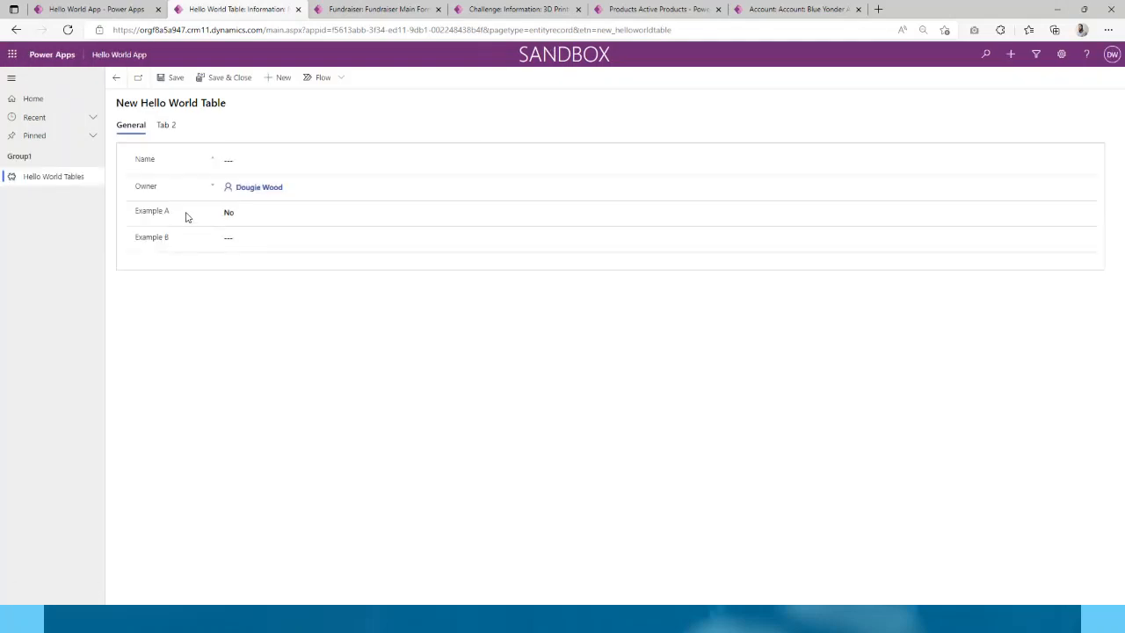
pyautogui.click(236, 216)
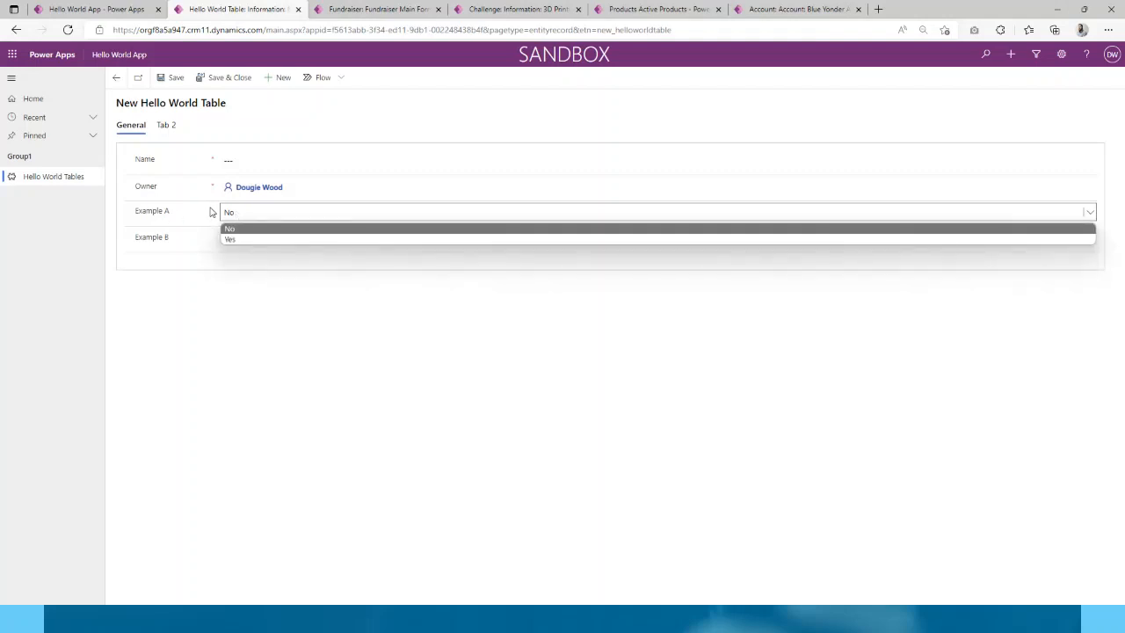
pyautogui.click(237, 238)
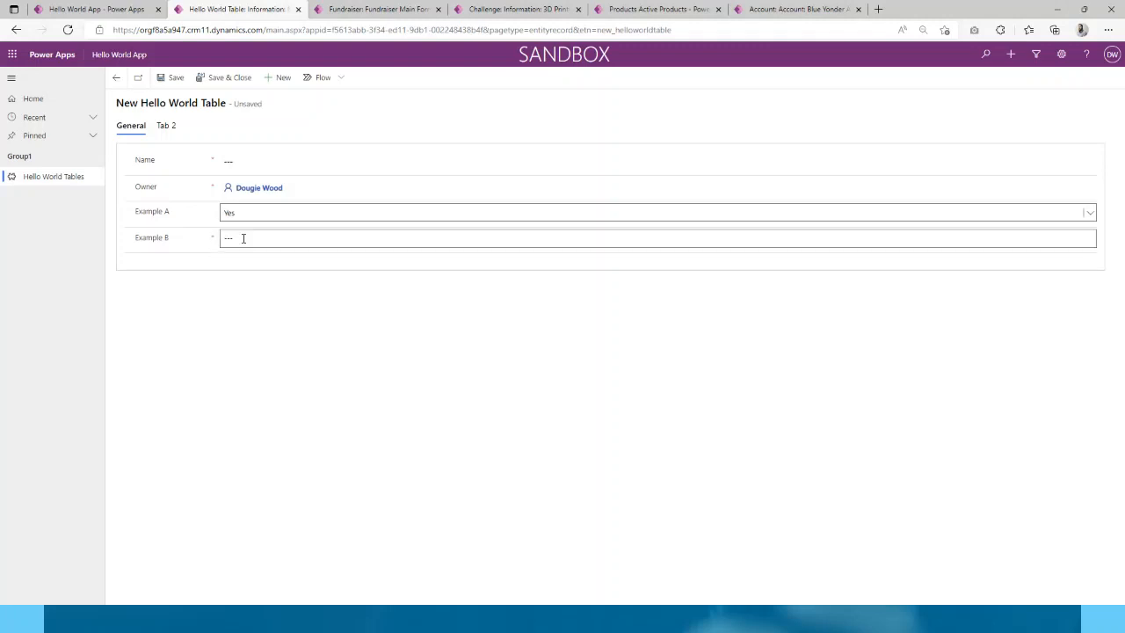
pyautogui.click(244, 239)
pyautogui.click(176, 264)
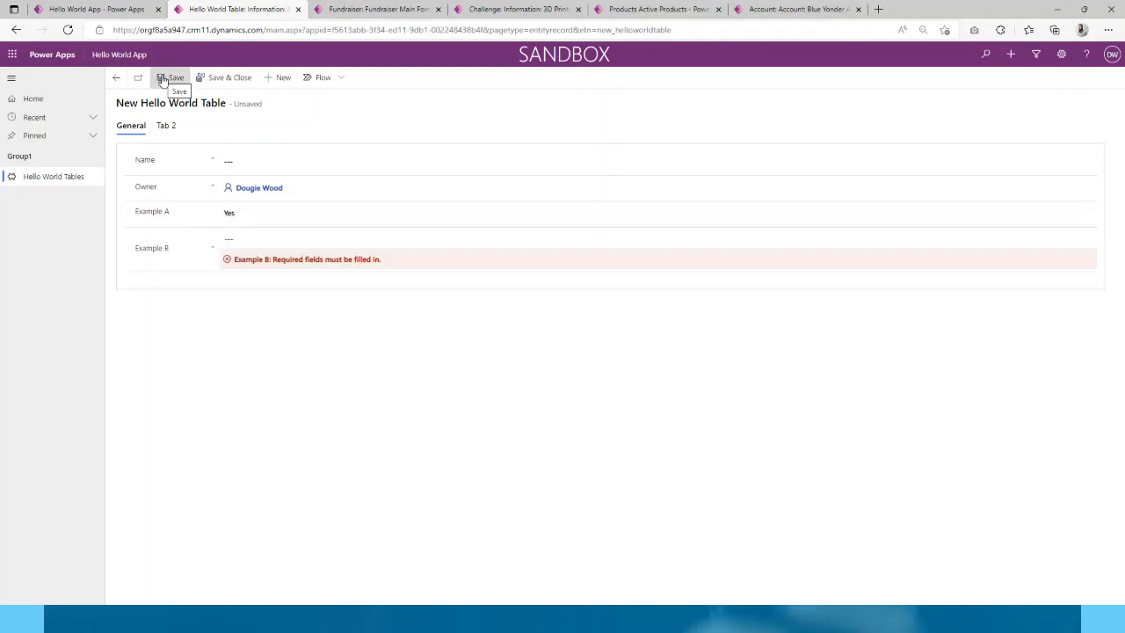
# - Enter 'Example' in Example B, fill the Name field, and save and close the record
pyautogui.click(230, 235)
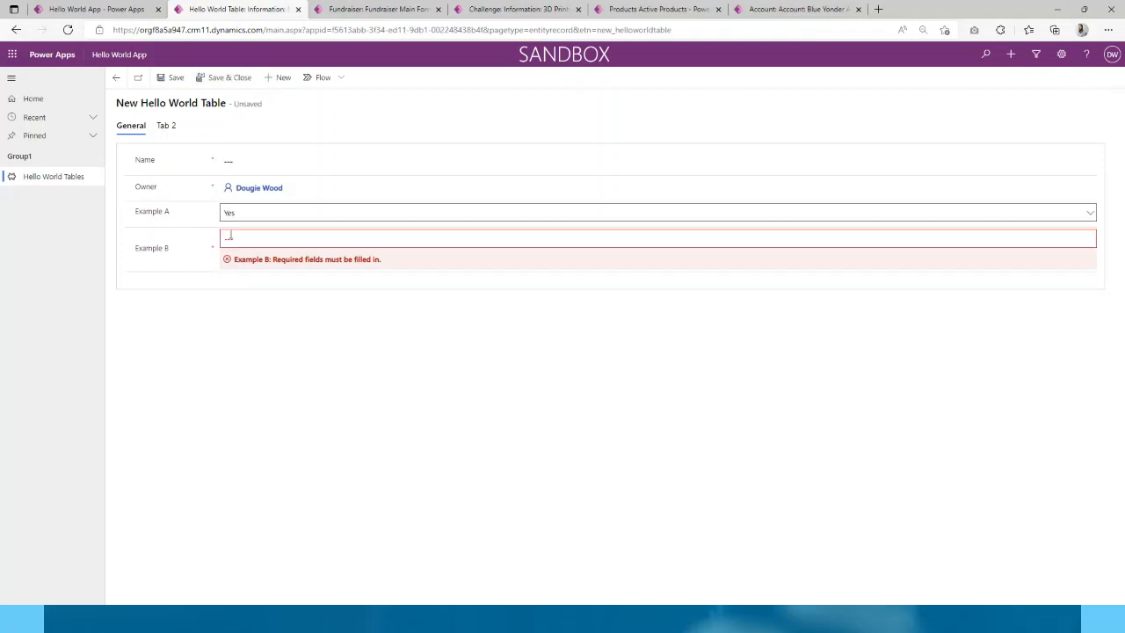
pyautogui.write('Exa')
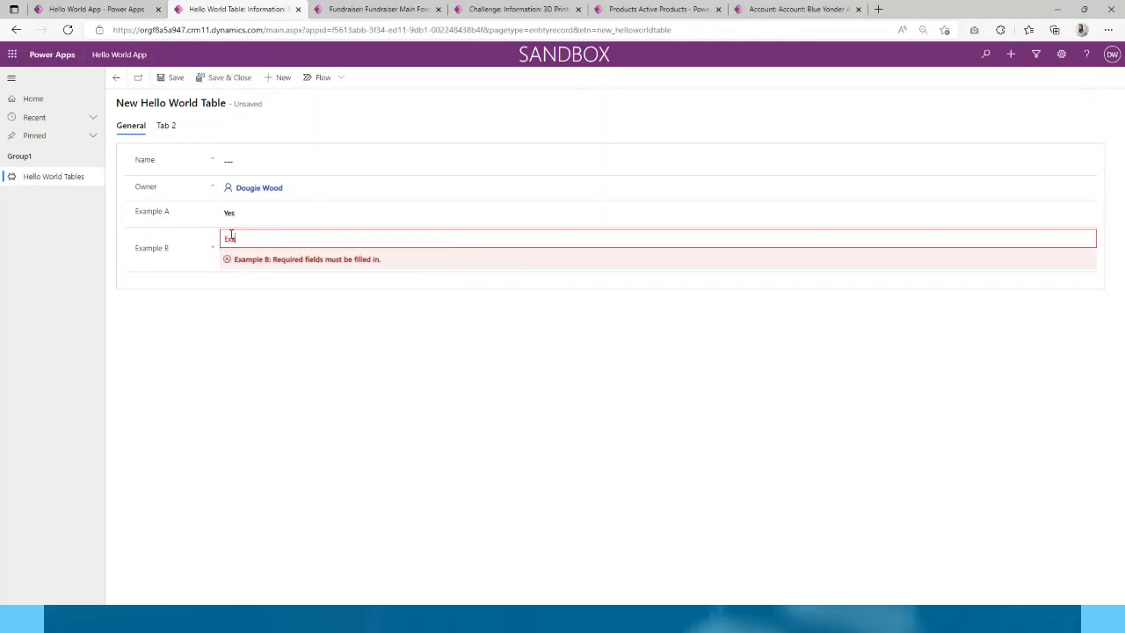
pyautogui.write('mple')
pyautogui.click(185, 254)
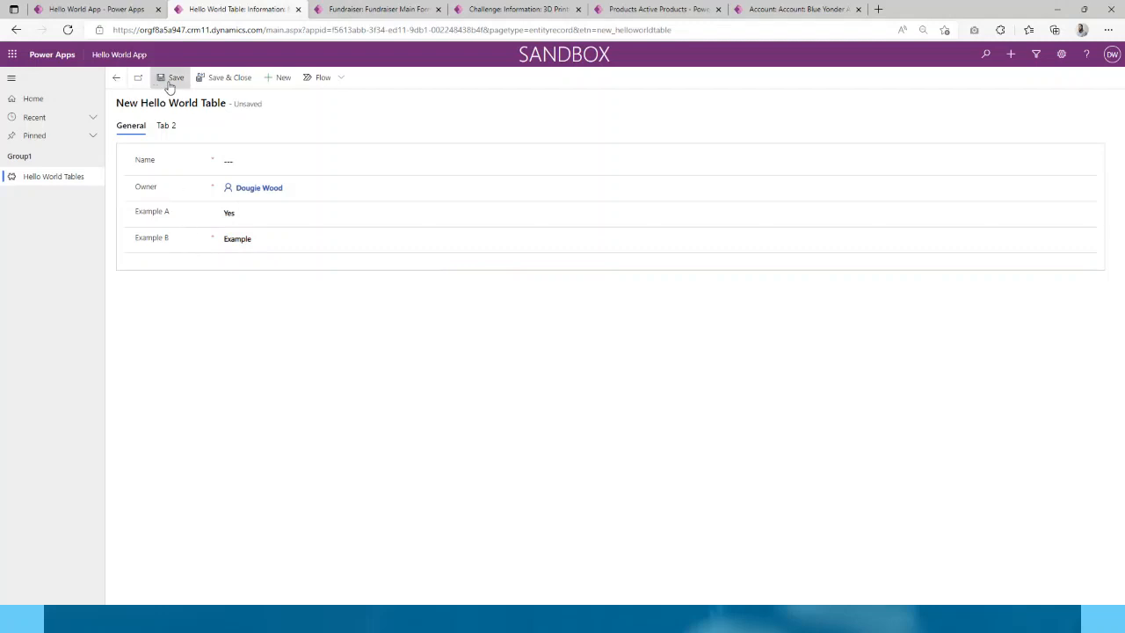
pyautogui.click(169, 79)
pyautogui.click(239, 173)
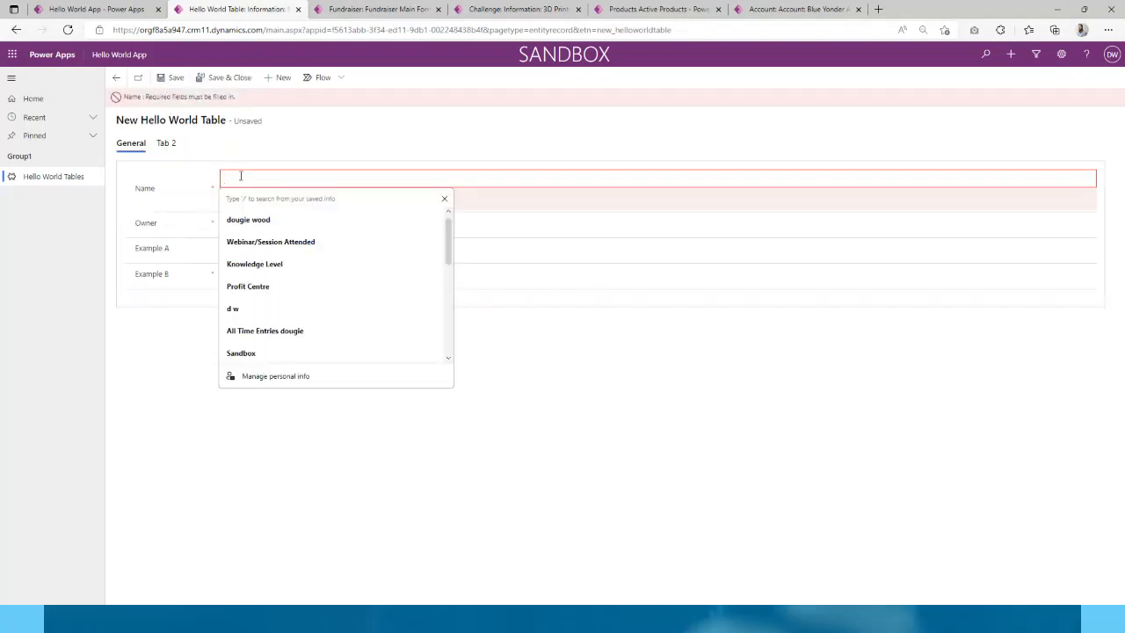
pyautogui.click(249, 220)
pyautogui.click(215, 79)
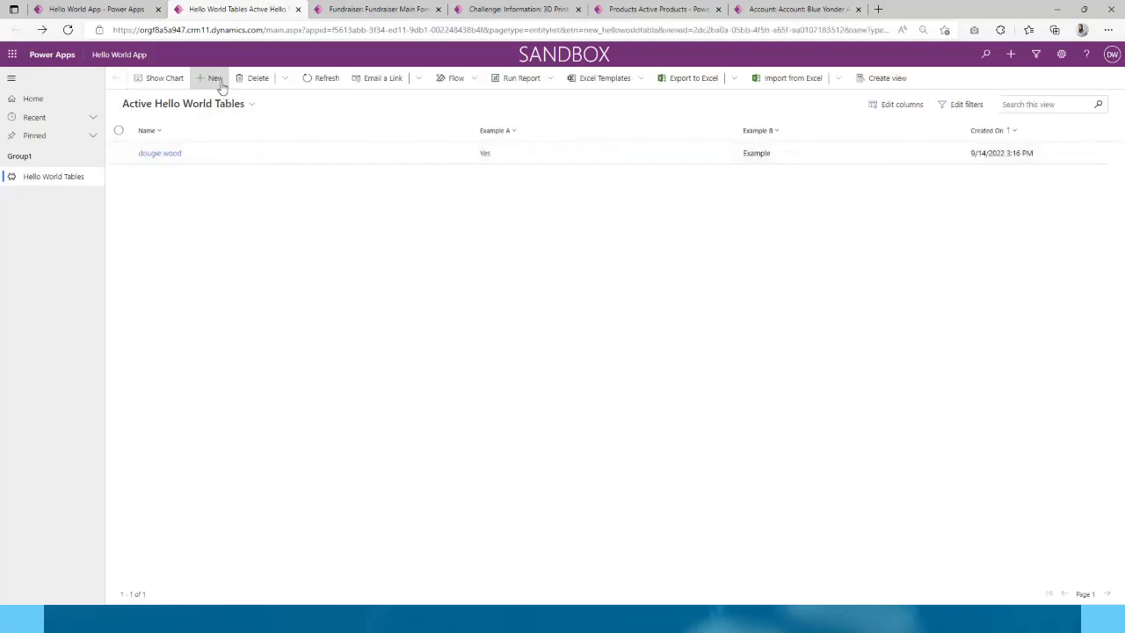
# - Add a second named record with Example B 'Example 2', save it, then open the first record
pyautogui.click(220, 84)
pyautogui.click(249, 161)
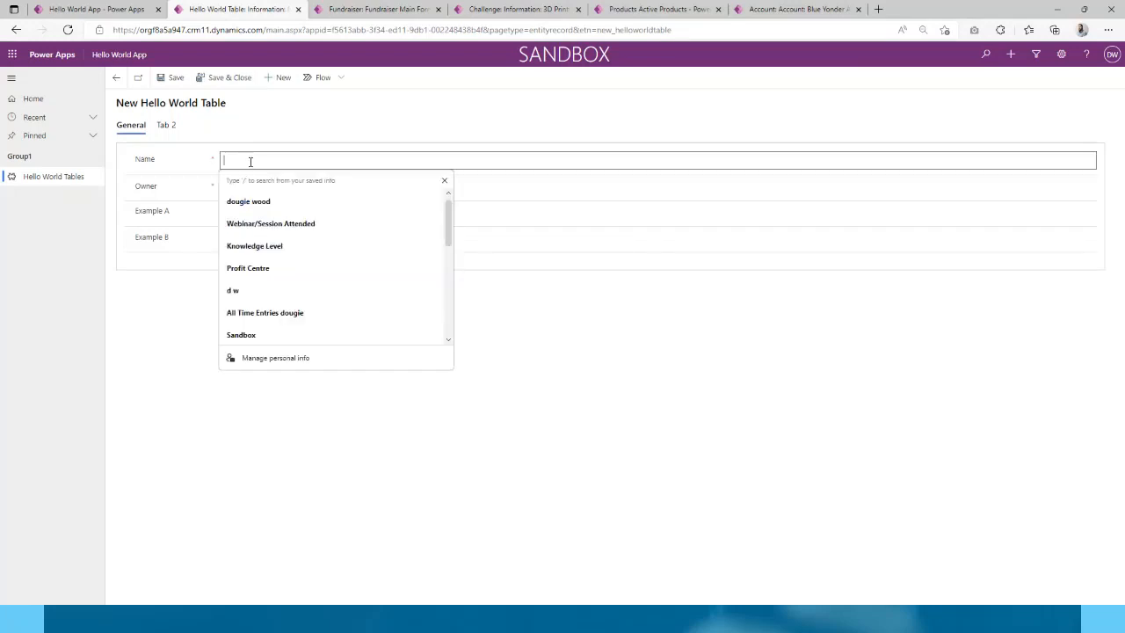
pyautogui.write('d')
pyautogui.press('BackSpace')
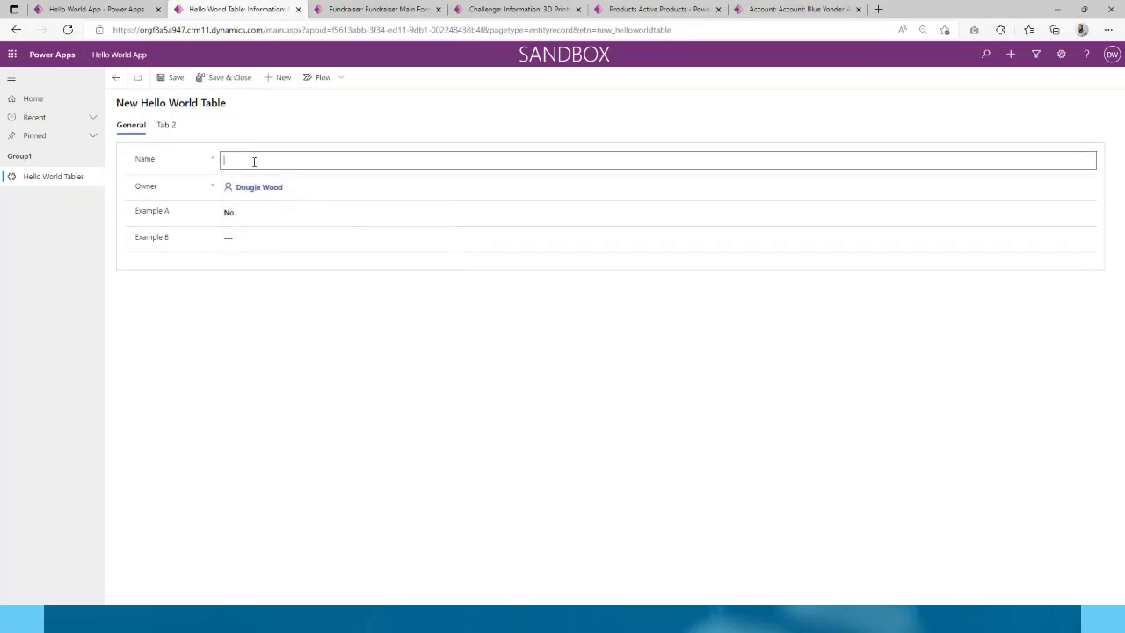
pyautogui.write('Joe Blogs')
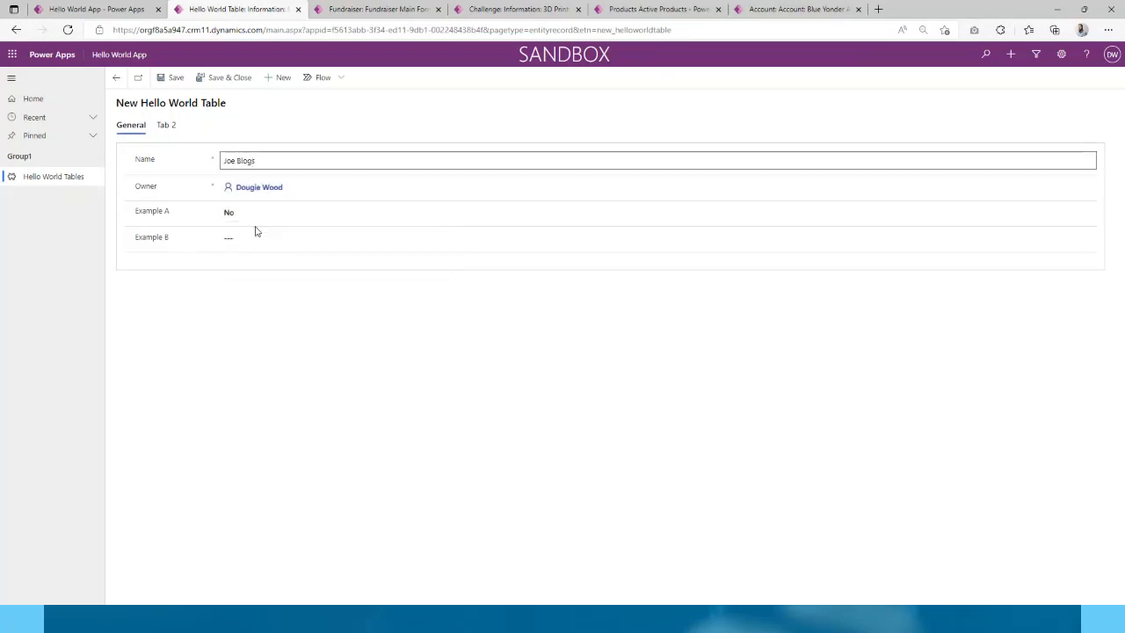
pyautogui.click(256, 232)
pyautogui.write('Example 2')
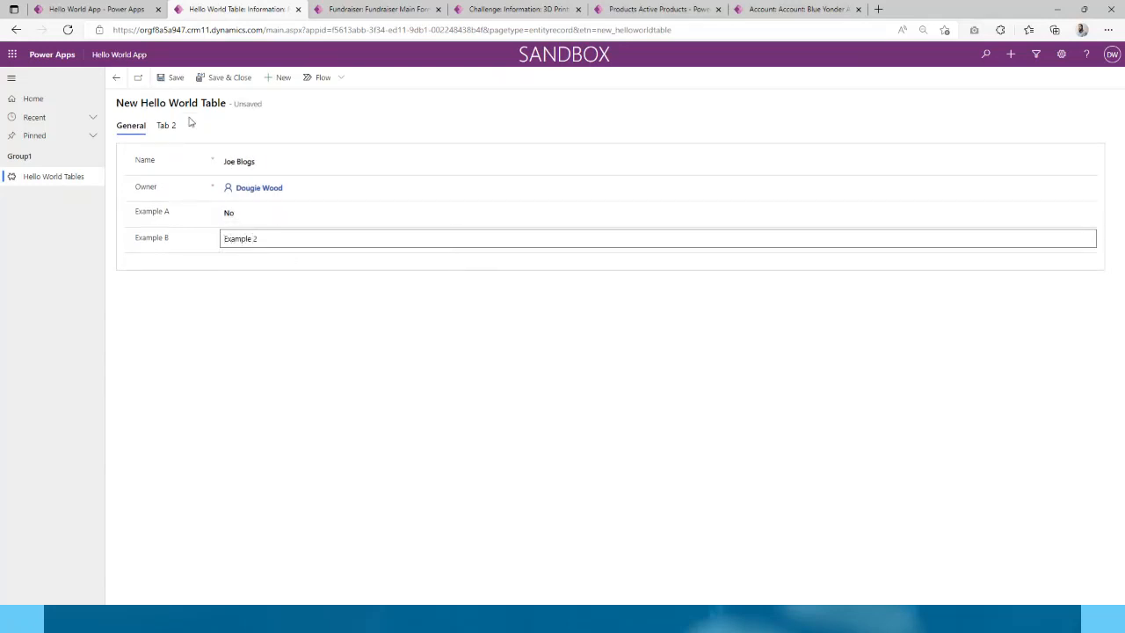
pyautogui.click(232, 78)
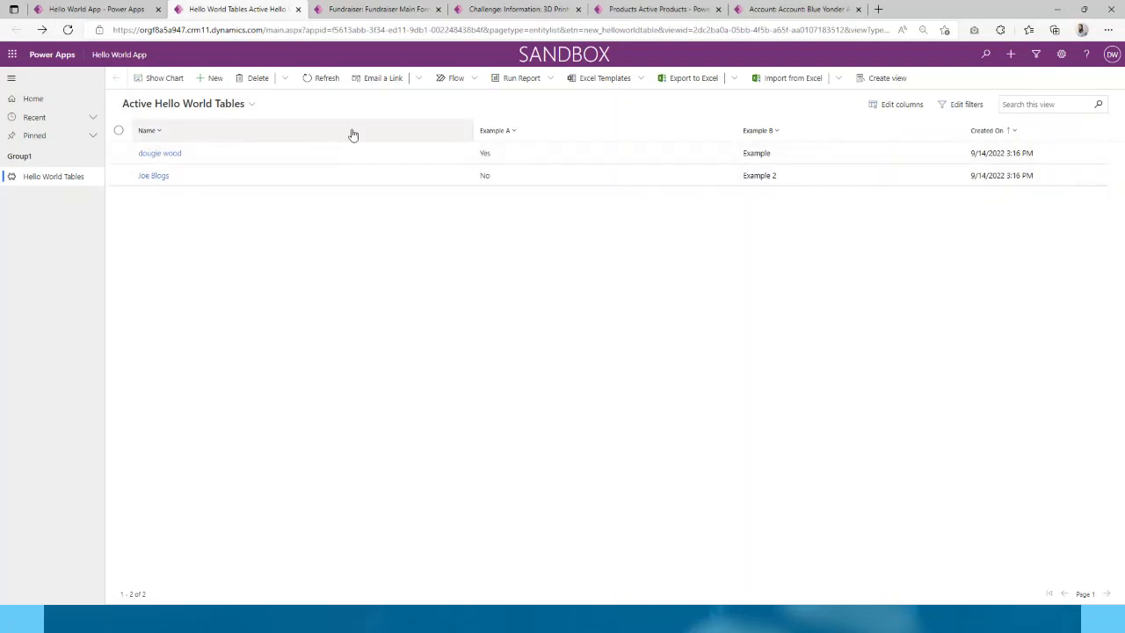
pyautogui.click(166, 153)
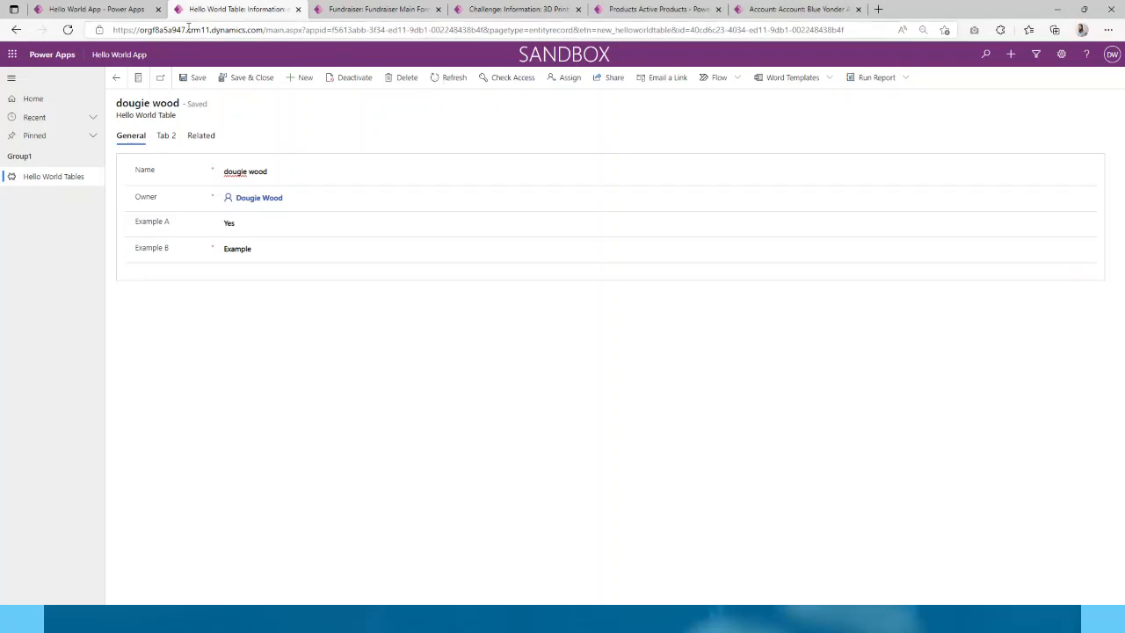
# - In the Hello World App designer, list the business process flows available under Automation
pyautogui.click(349, 10)
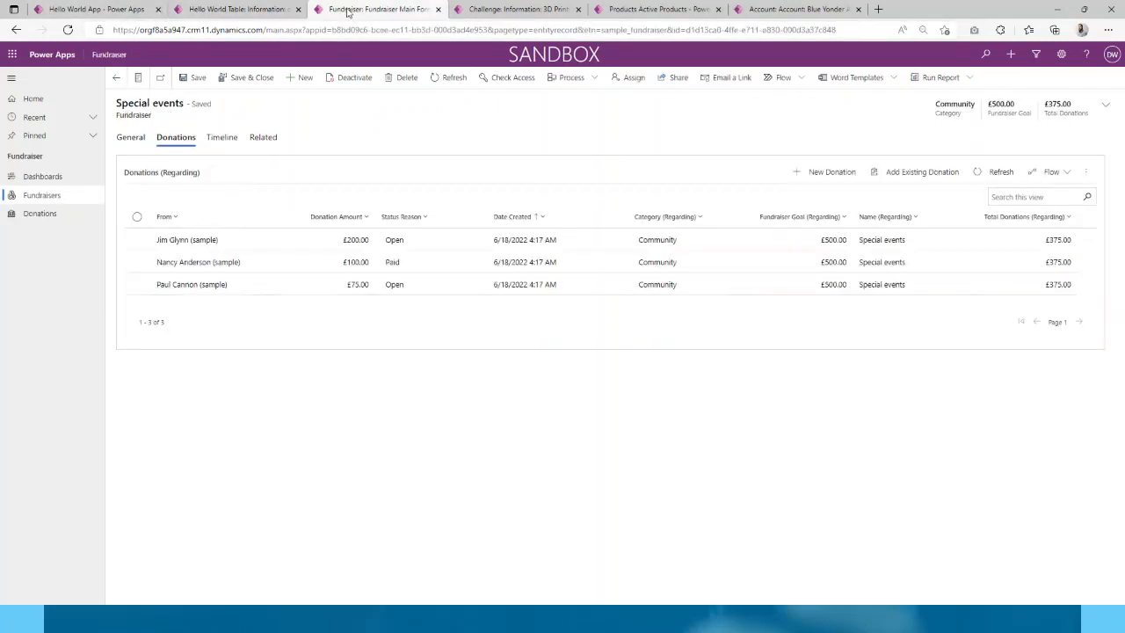
pyautogui.click(268, 11)
pyautogui.click(97, 10)
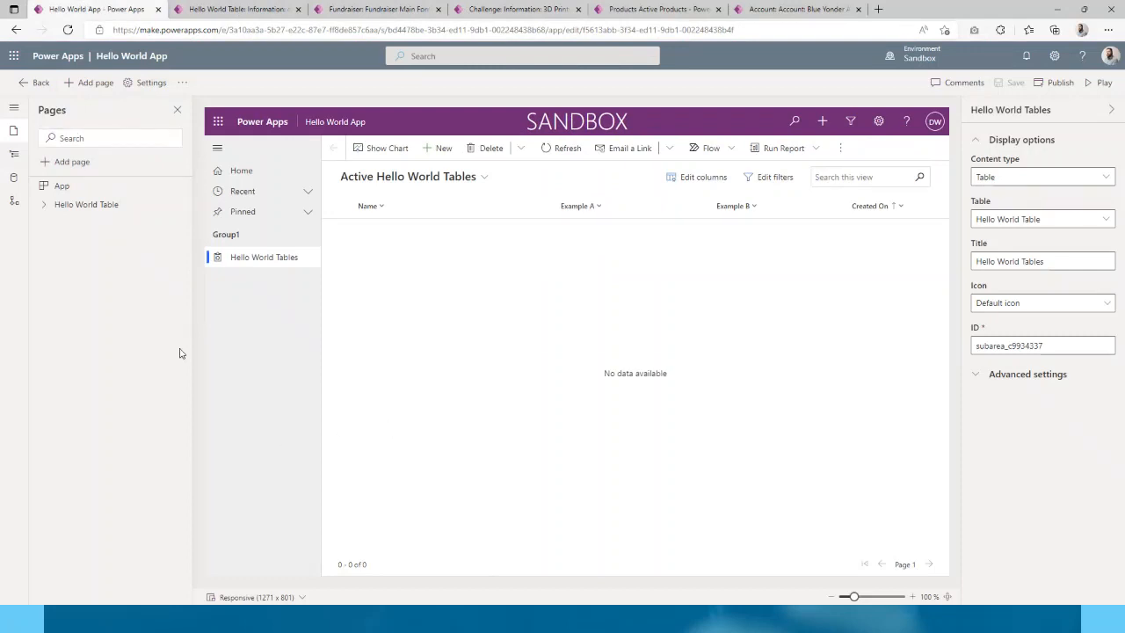
pyautogui.click(13, 204)
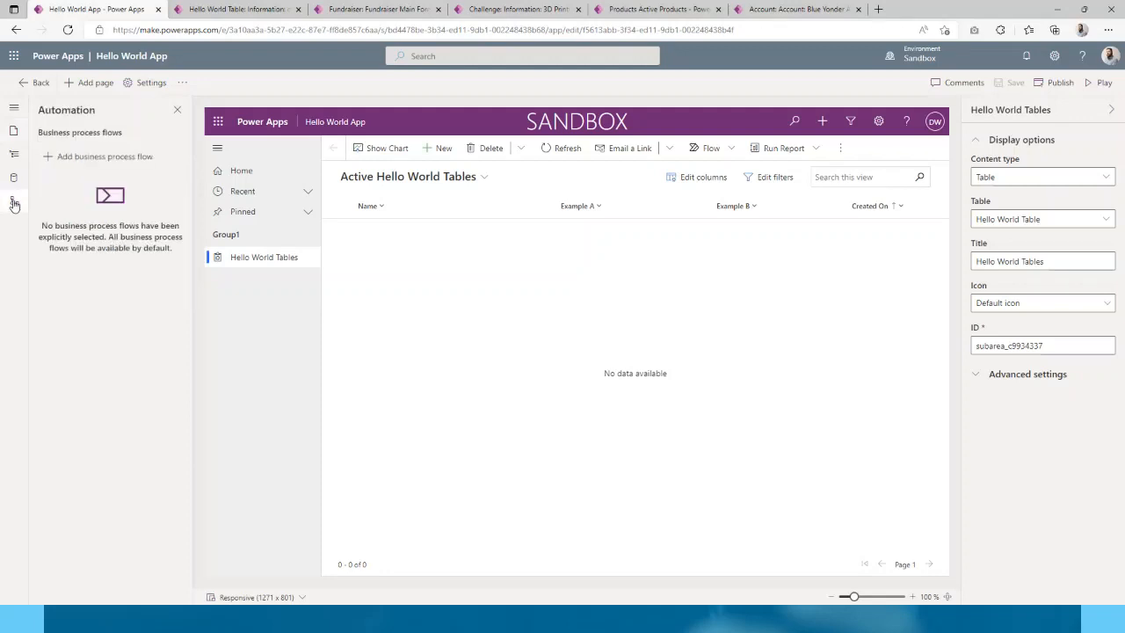
pyautogui.click(128, 159)
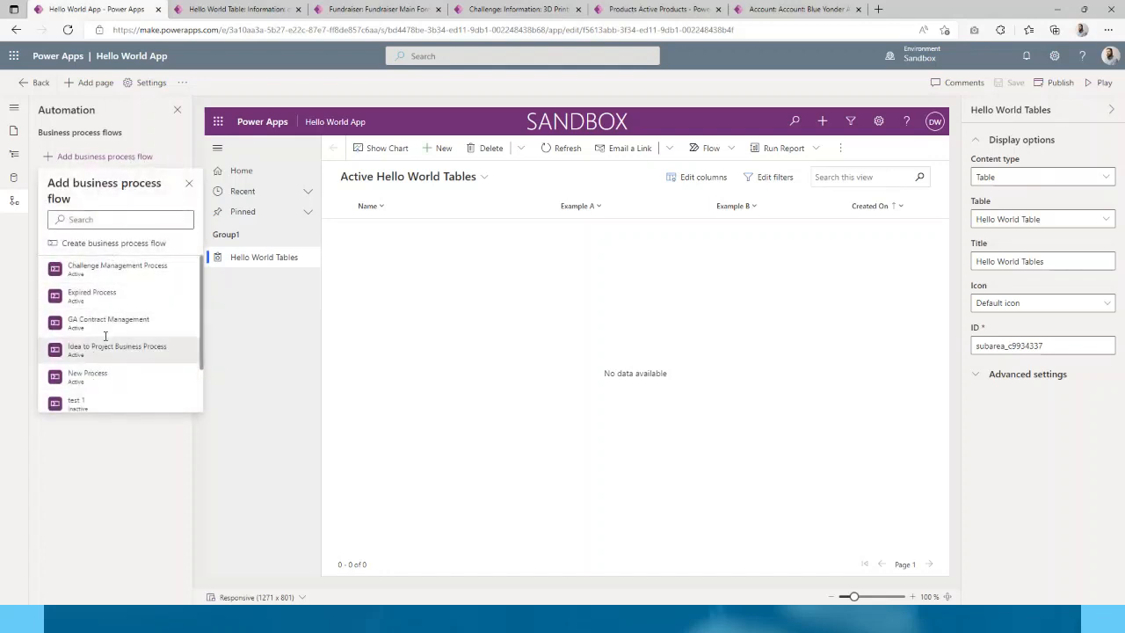
# - Create a business process flow named 'Hello World Process' on Hello World Table
pyautogui.click(97, 243)
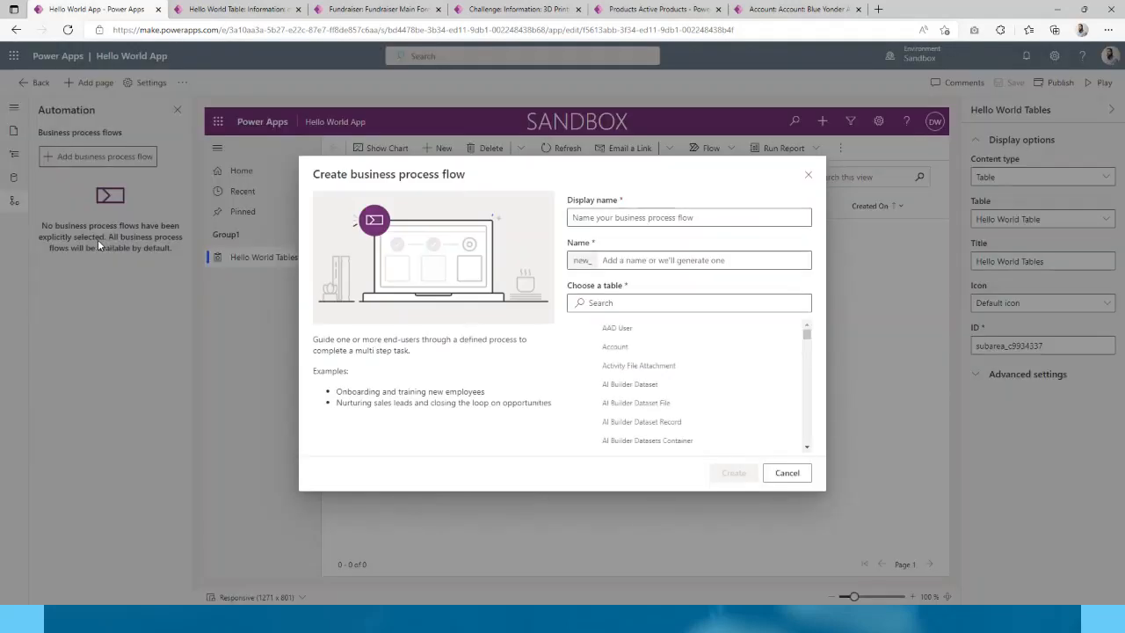
pyautogui.click(583, 217)
pyautogui.write('hEL')
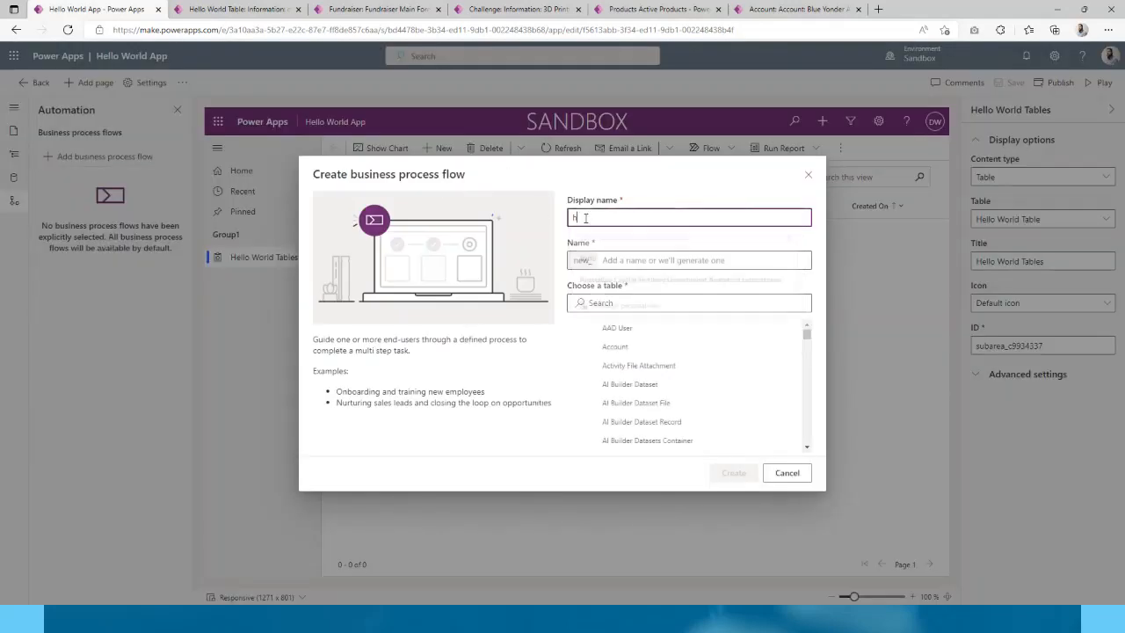
pyautogui.press('BackSpace')
pyautogui.press('BackSpace')
pyautogui.press('BackSpace')
pyautogui.write('Hello ')
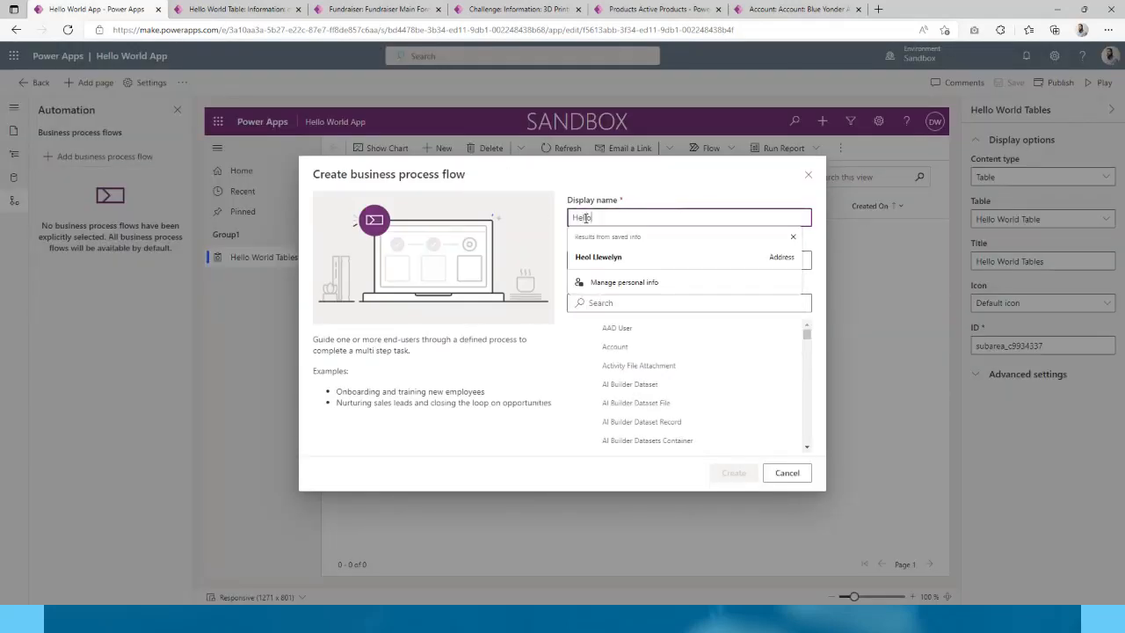
pyautogui.write('World Process')
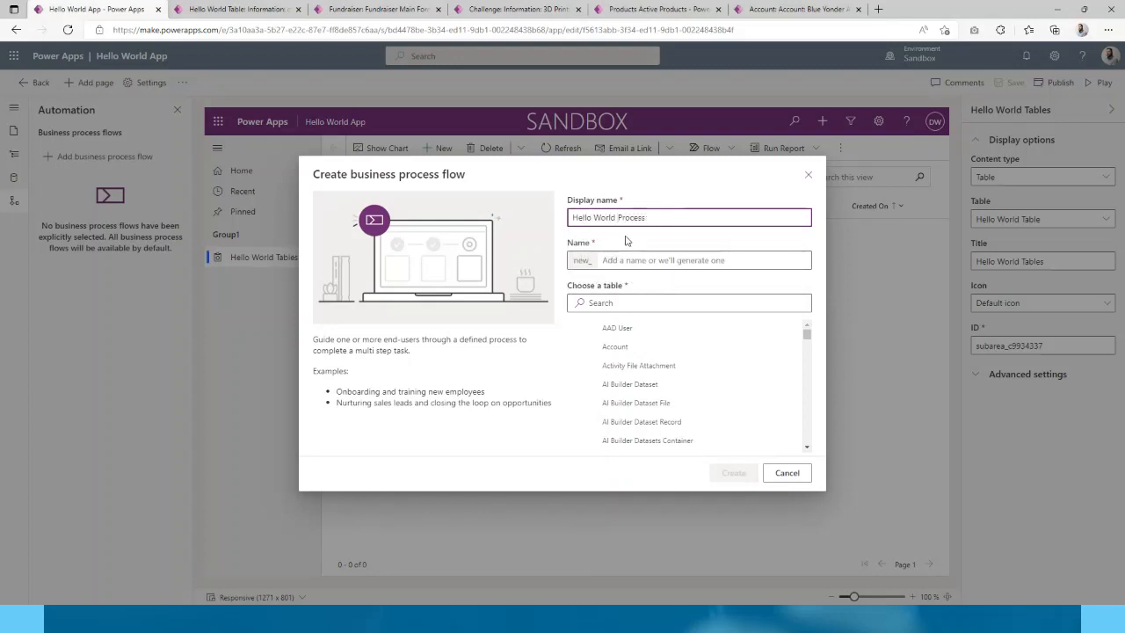
pyautogui.click(634, 260)
pyautogui.click(623, 300)
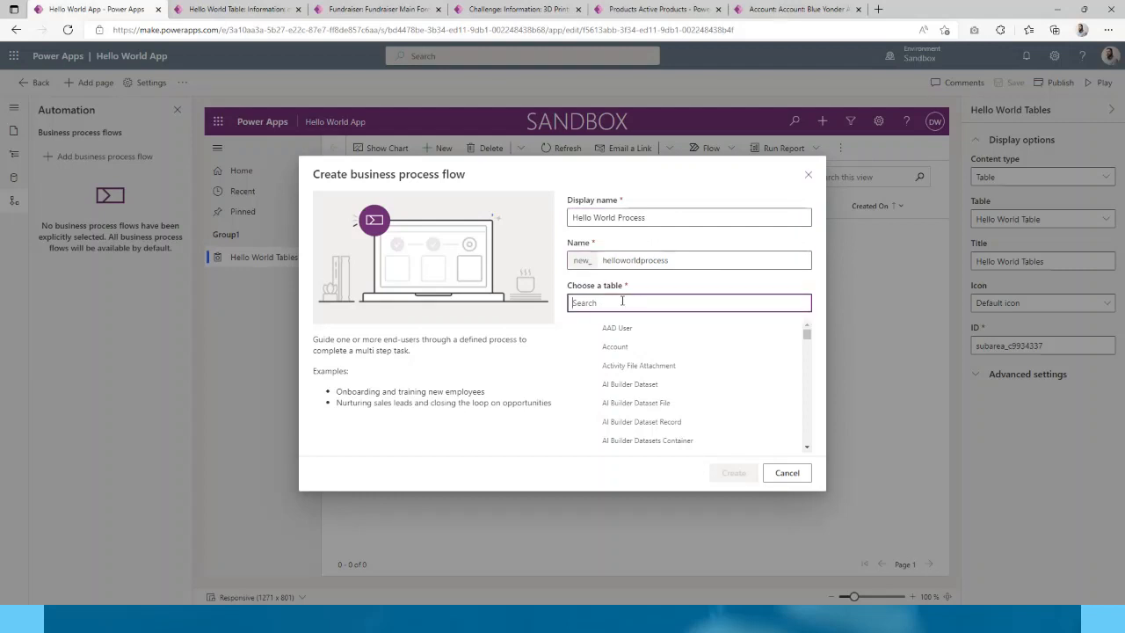
pyautogui.write('hello')
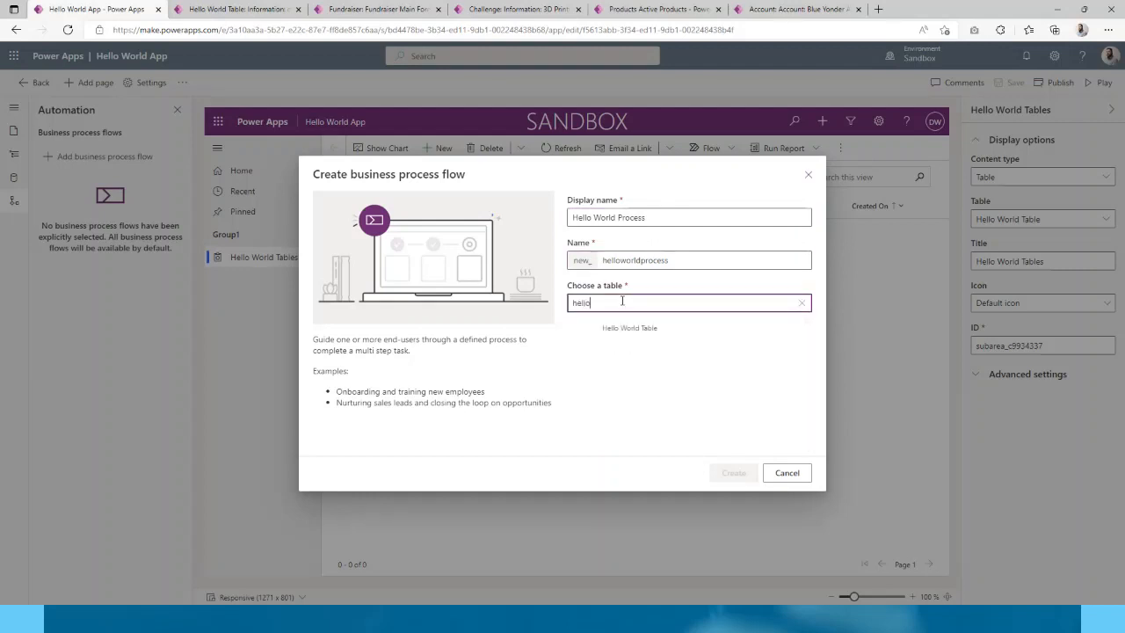
pyautogui.click(630, 327)
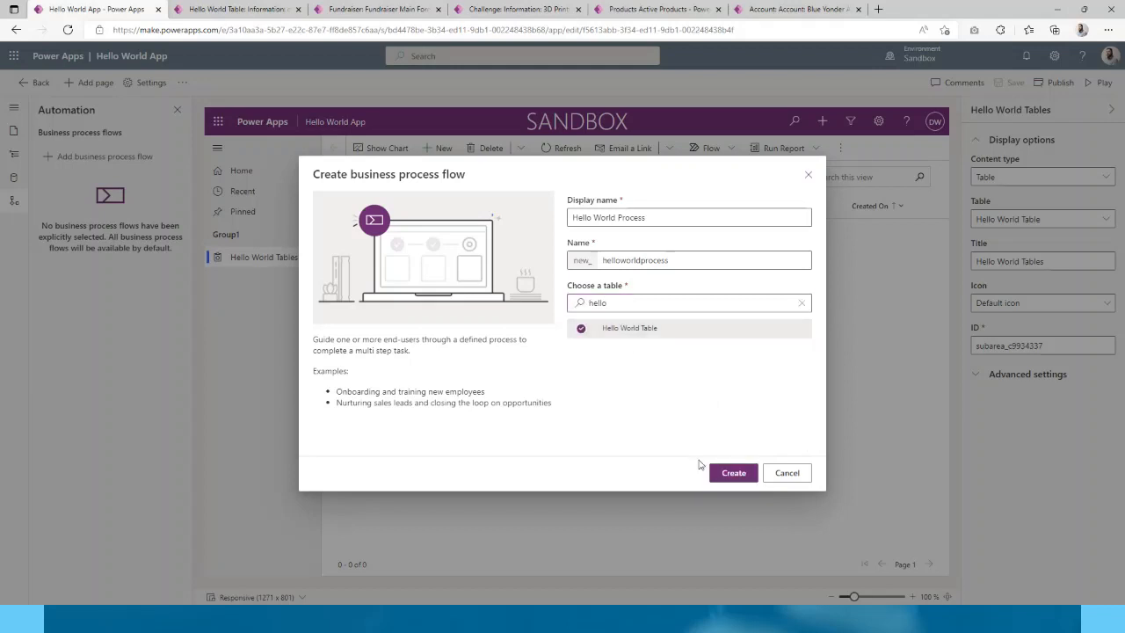
pyautogui.click(746, 475)
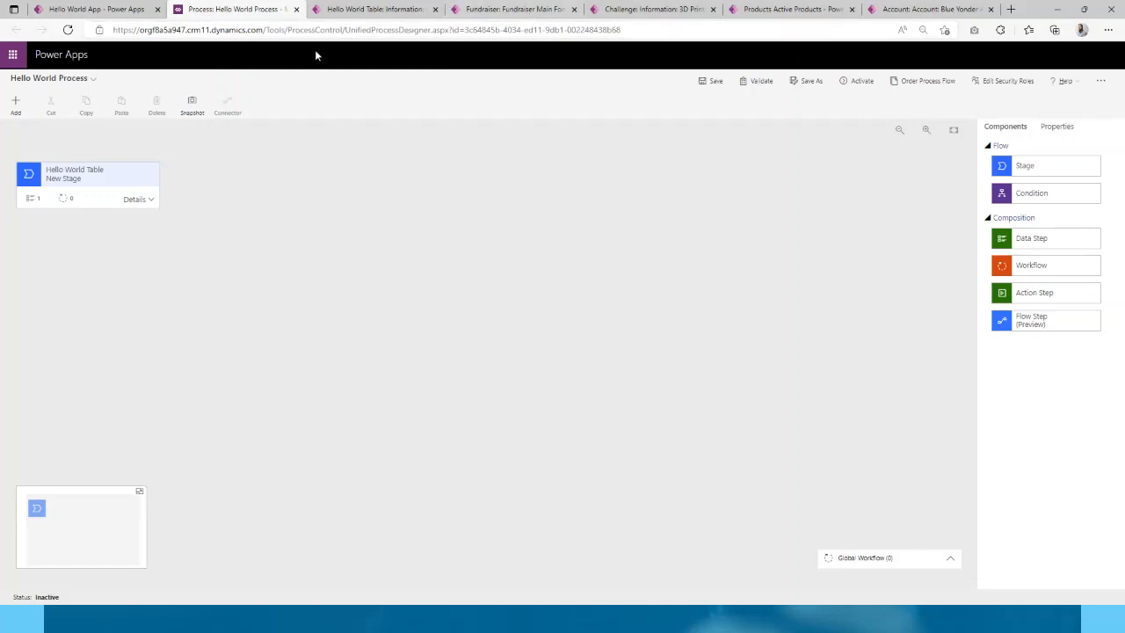
# - Add two New Stage stages after the first, giving three Hello World Table stages
pyautogui.click(121, 190)
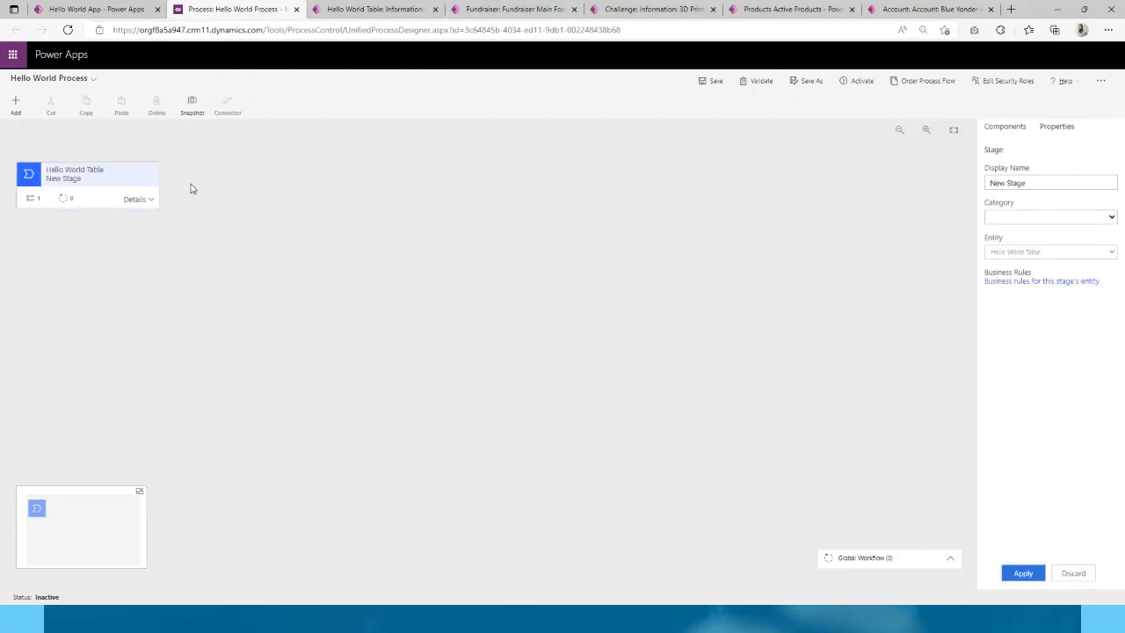
pyautogui.click(15, 106)
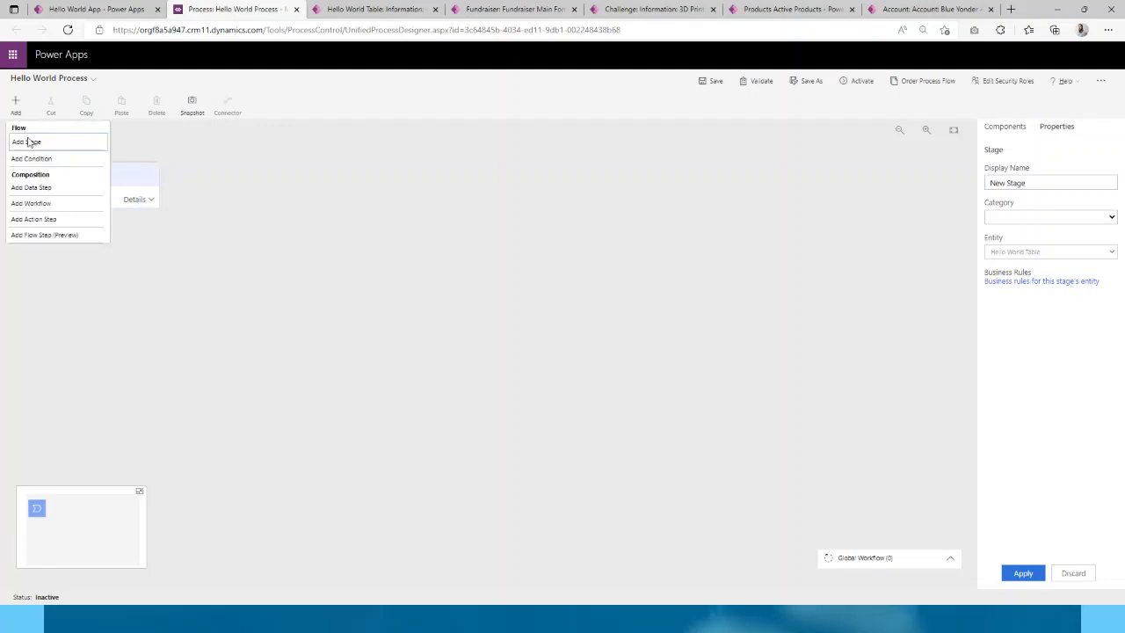
pyautogui.click(28, 141)
pyautogui.click(18, 110)
pyautogui.click(26, 141)
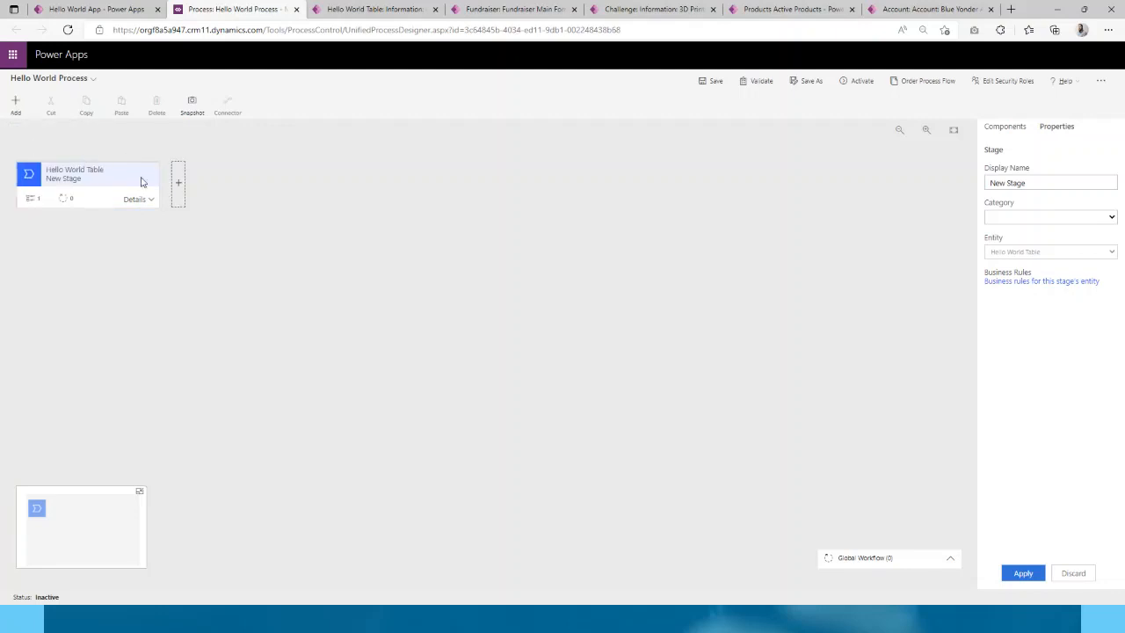
pyautogui.click(178, 184)
pyautogui.click(15, 106)
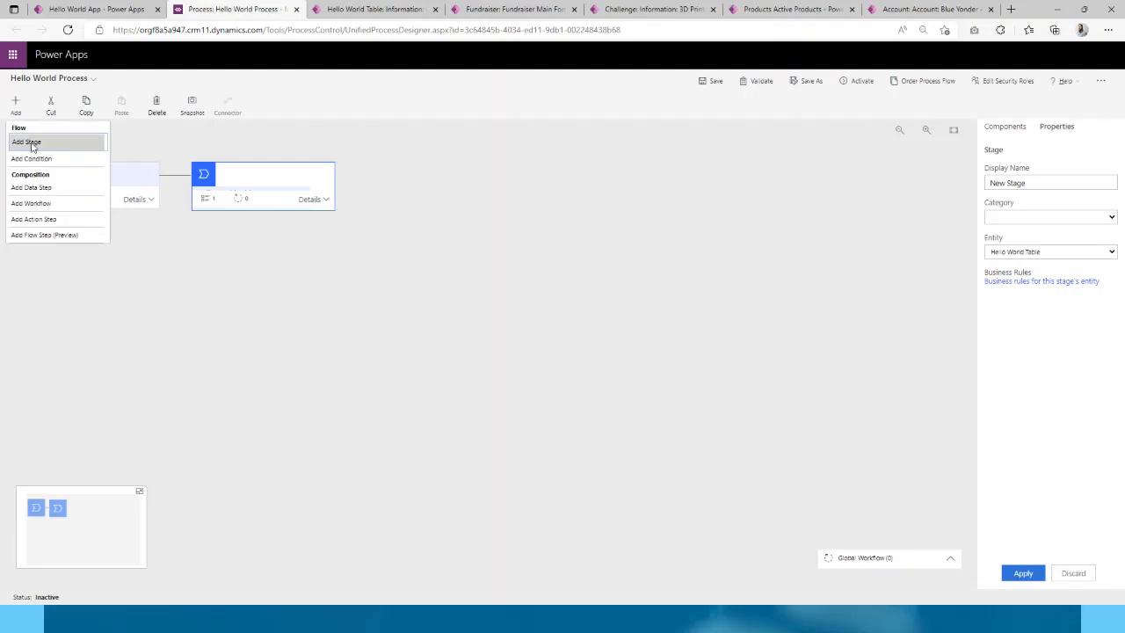
pyautogui.click(31, 141)
pyautogui.click(352, 186)
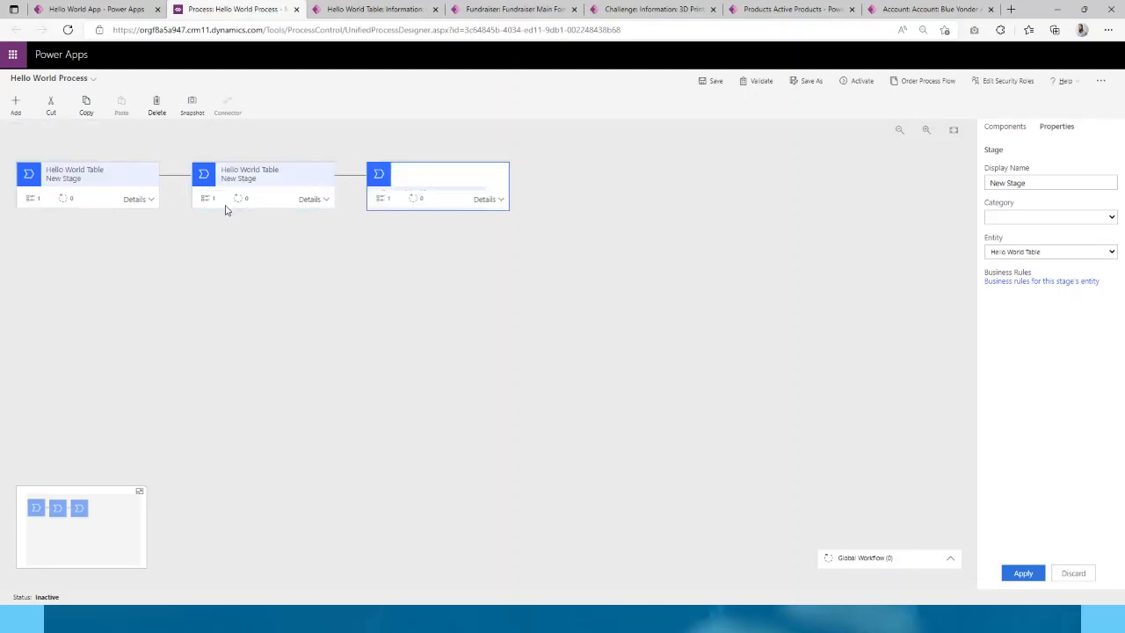
pyautogui.click(156, 189)
pyautogui.click(204, 245)
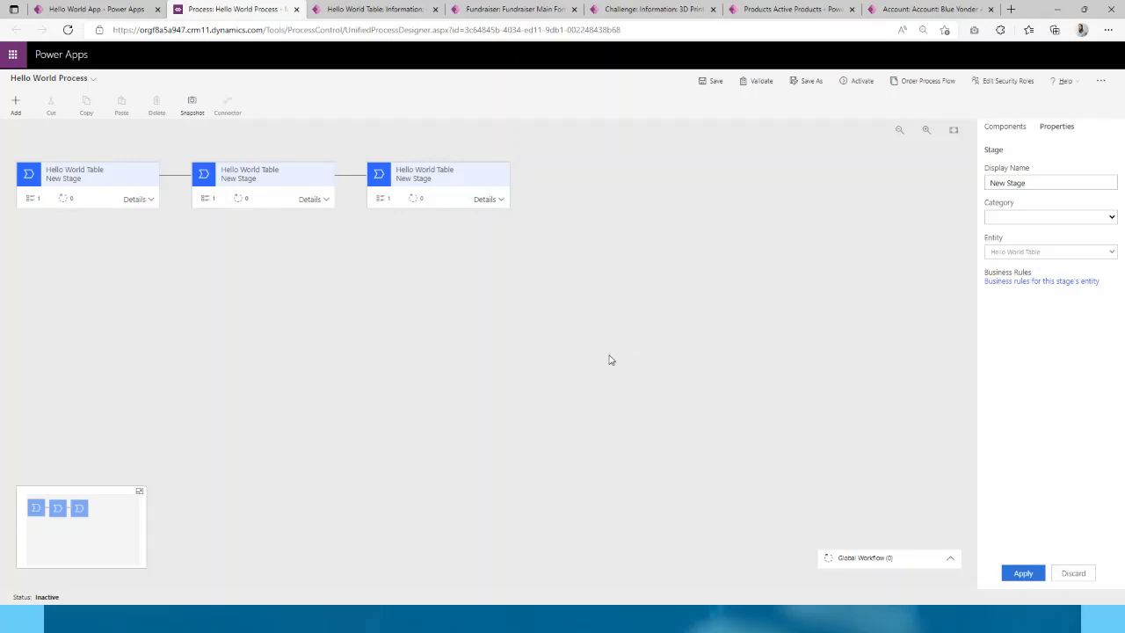
# - Link the first stage's Data Step #1 to the Created By field
pyautogui.click(16, 104)
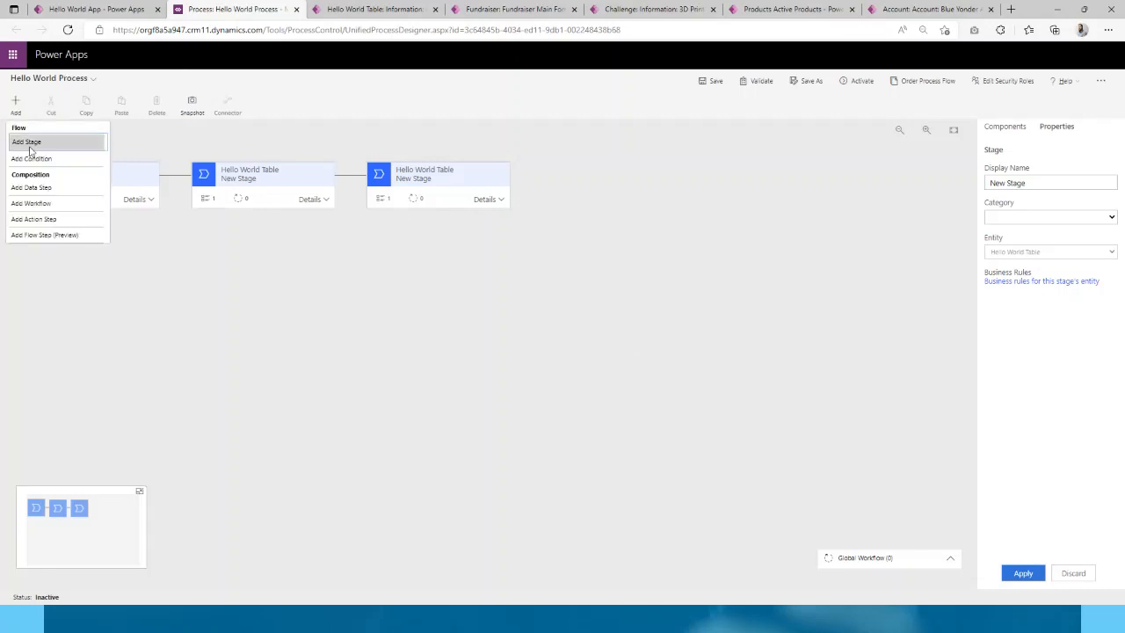
pyautogui.click(145, 269)
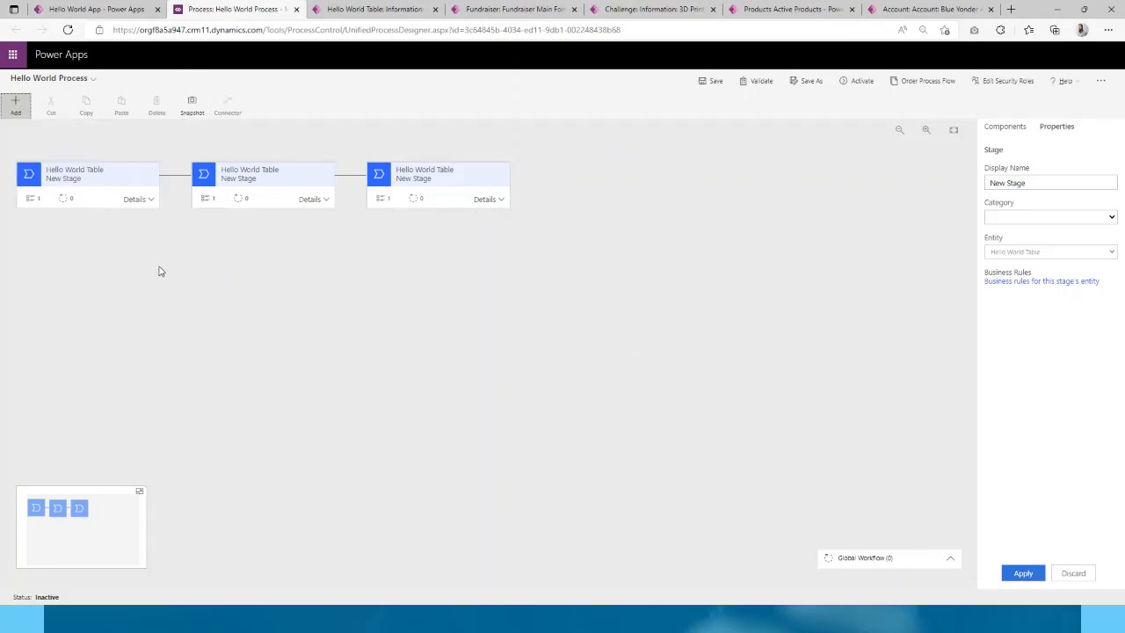
pyautogui.click(144, 200)
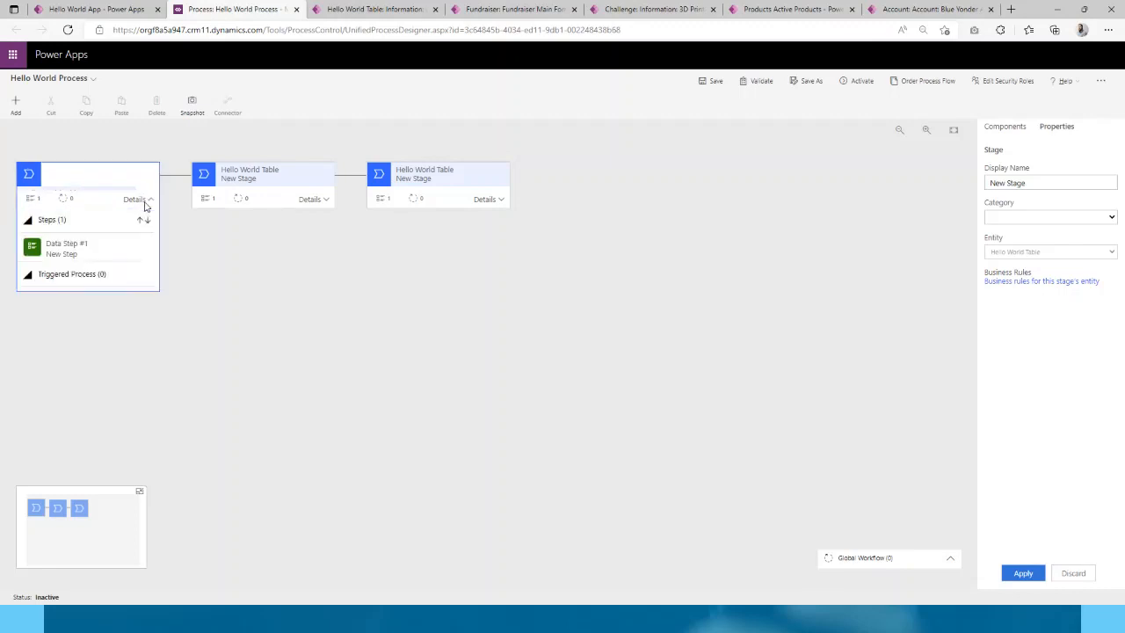
pyautogui.click(116, 253)
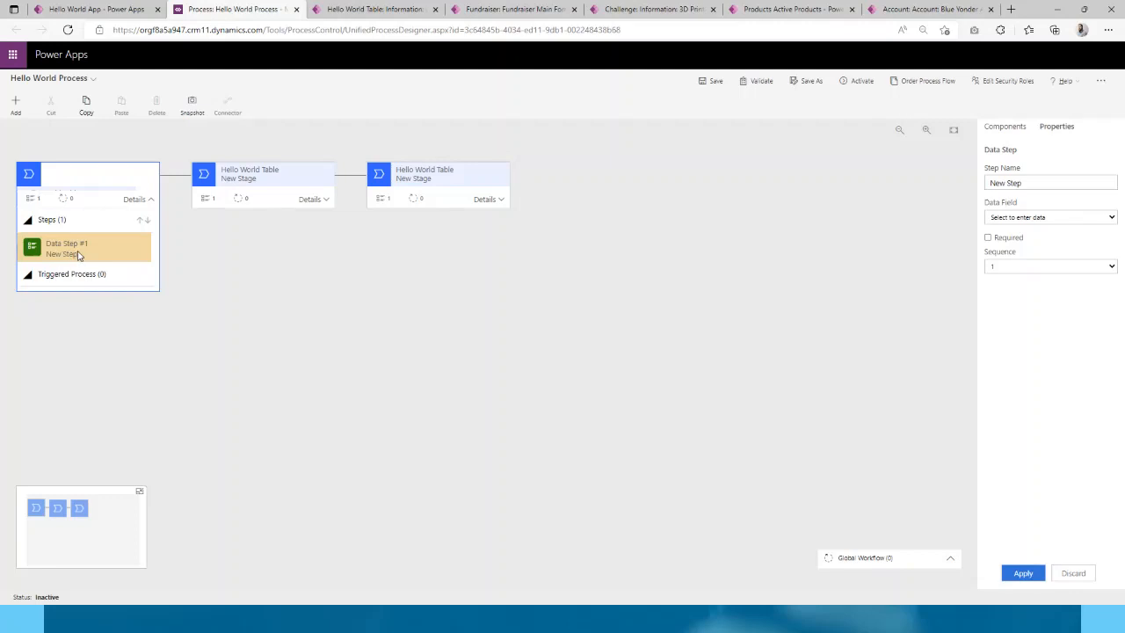
pyautogui.click(1024, 220)
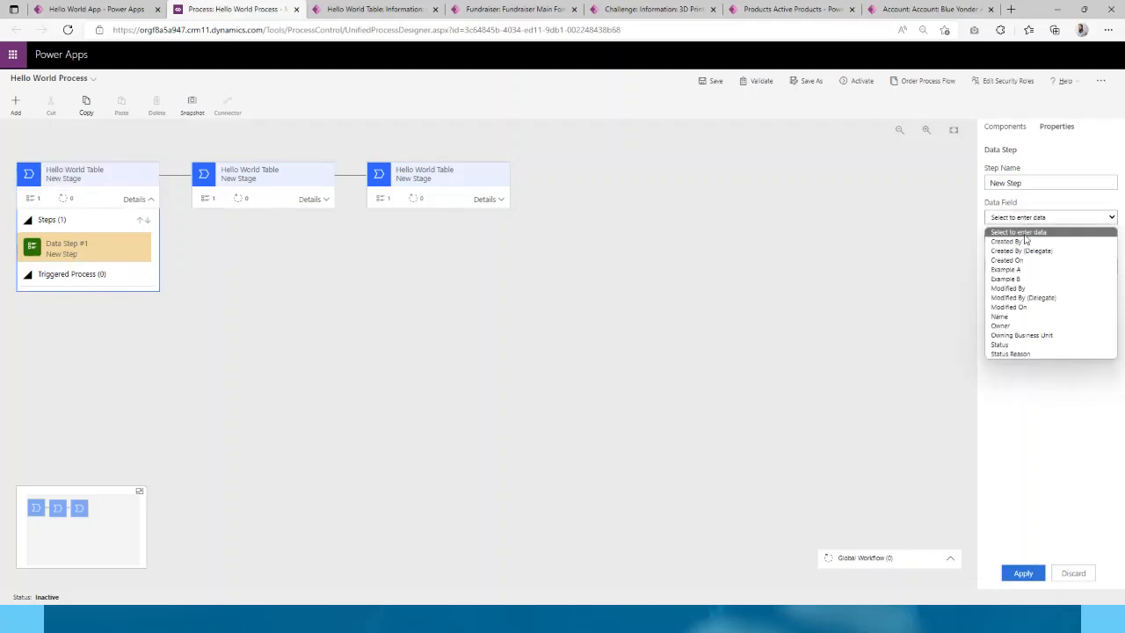
pyautogui.click(1011, 241)
pyautogui.click(1030, 576)
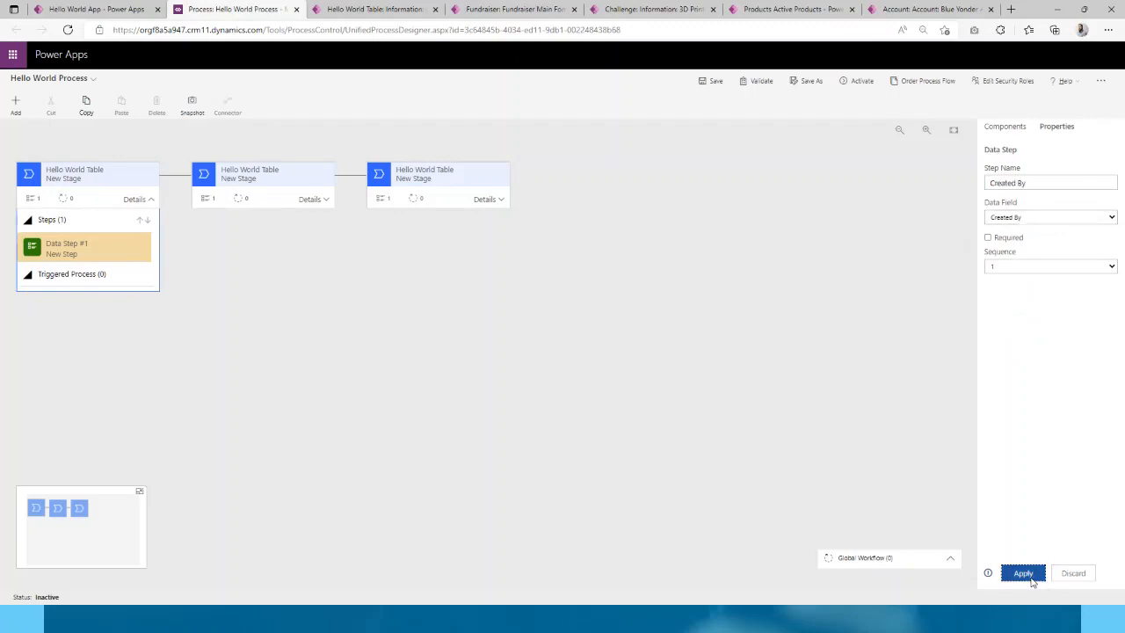
# - Link the second stage's Data Step #1 to the Created By field
pyautogui.click(321, 198)
pyautogui.click(264, 251)
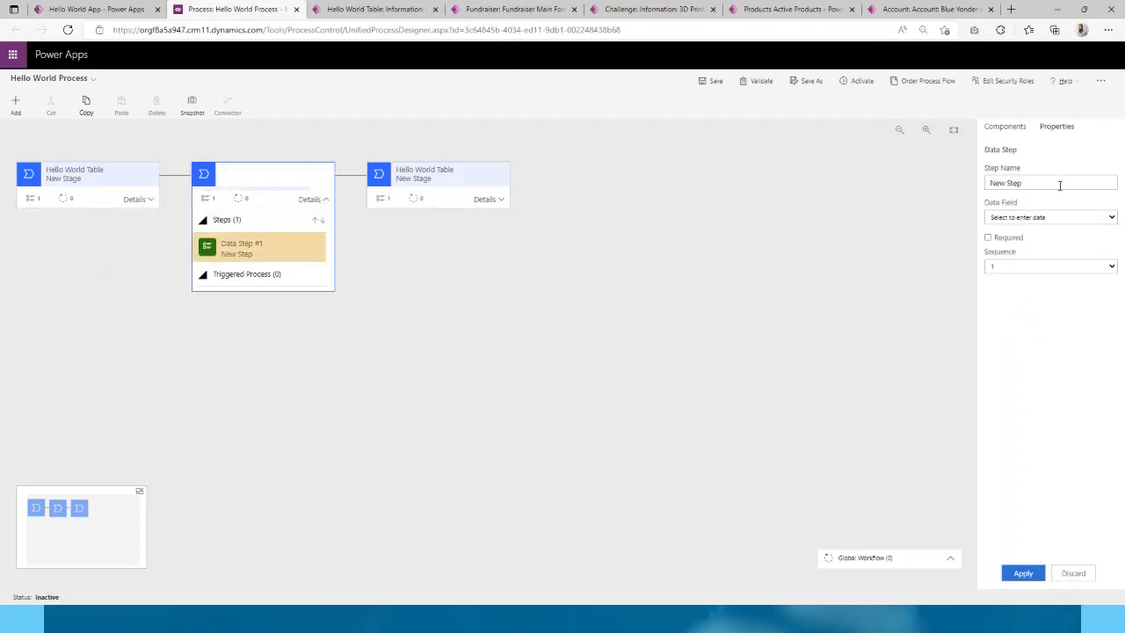
pyautogui.click(1030, 217)
pyautogui.click(1037, 253)
pyautogui.click(1021, 573)
# - Link the third stage's Data Step #1 to the Created By field
pyautogui.click(493, 207)
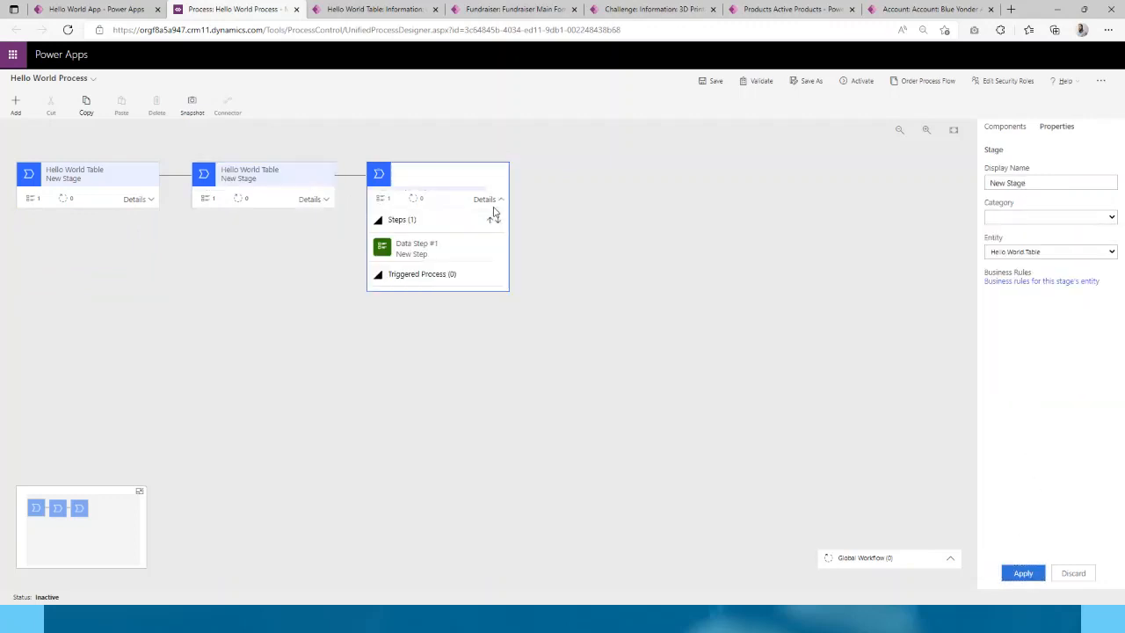
pyautogui.click(489, 206)
pyautogui.click(479, 203)
pyautogui.click(434, 247)
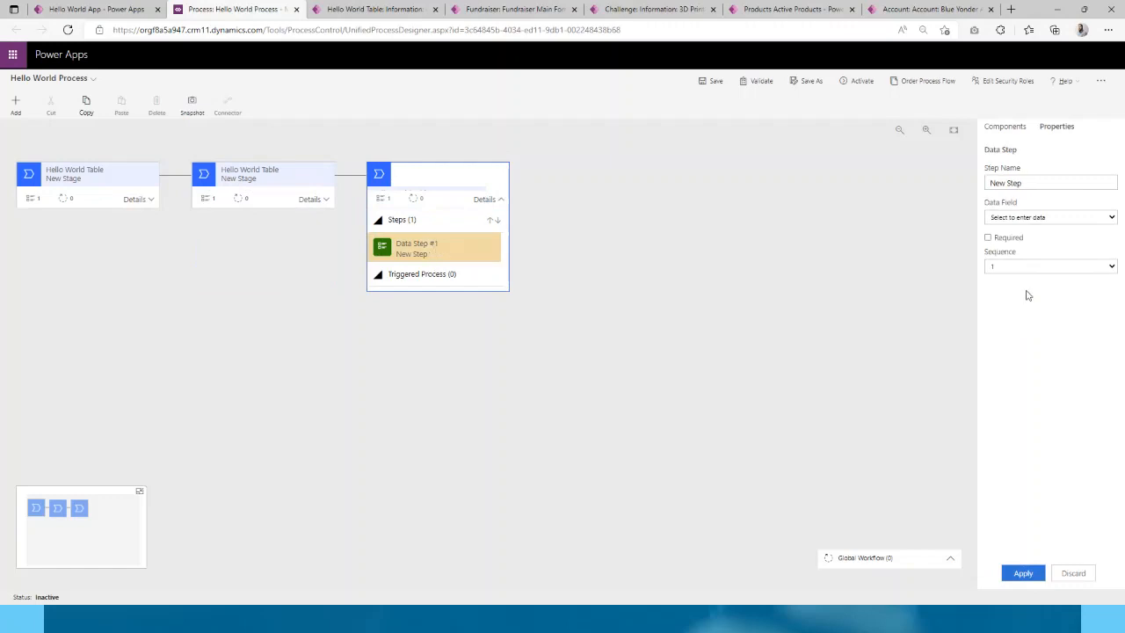
pyautogui.click(1022, 217)
pyautogui.click(1019, 248)
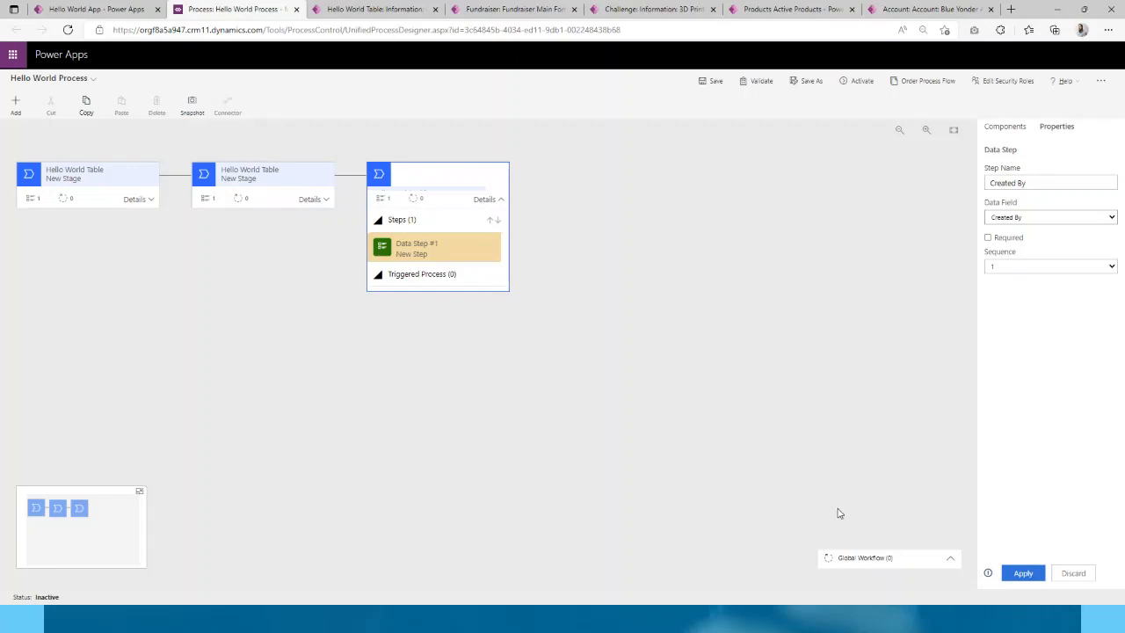
pyautogui.click(1022, 573)
pyautogui.click(138, 201)
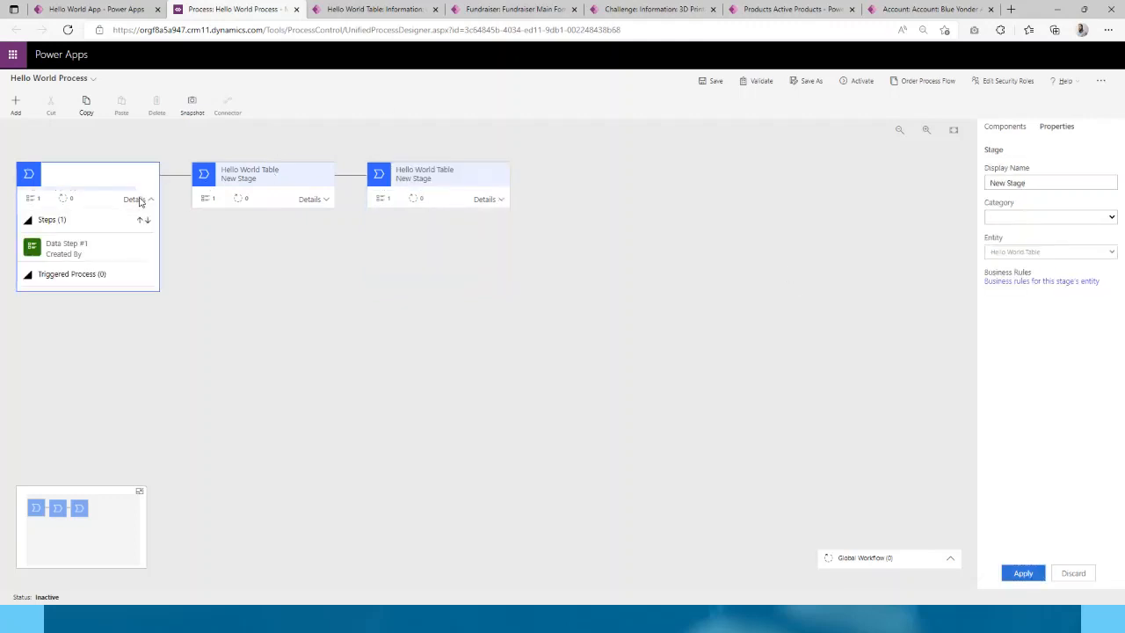
# - Rename the first stage to 'Stage 1'
pyautogui.click(141, 200)
pyautogui.click(136, 200)
pyautogui.tripleClick(1024, 183)
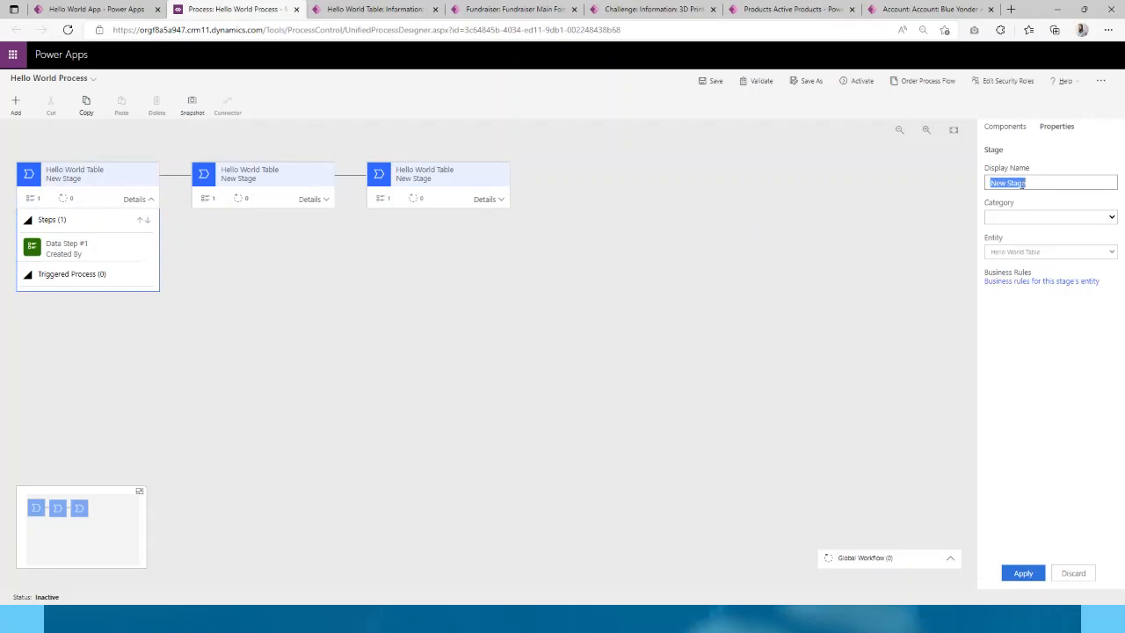
pyautogui.write('Stage 1')
pyautogui.click(1023, 573)
# - Rename the second stage to 'Stage 2'
pyautogui.click(294, 192)
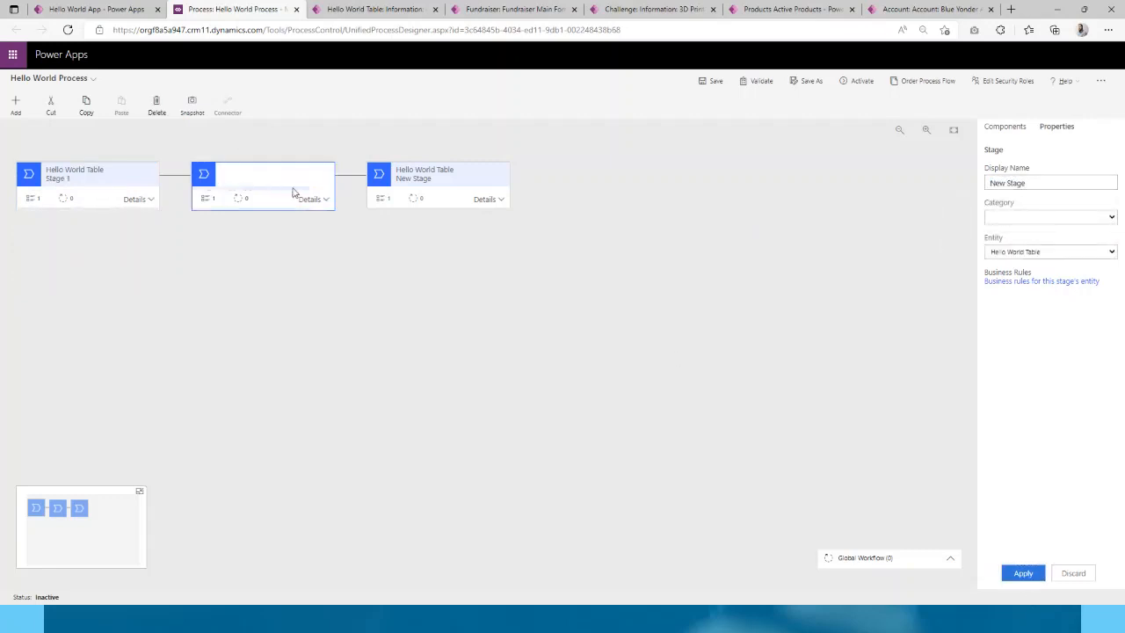
pyautogui.click(313, 199)
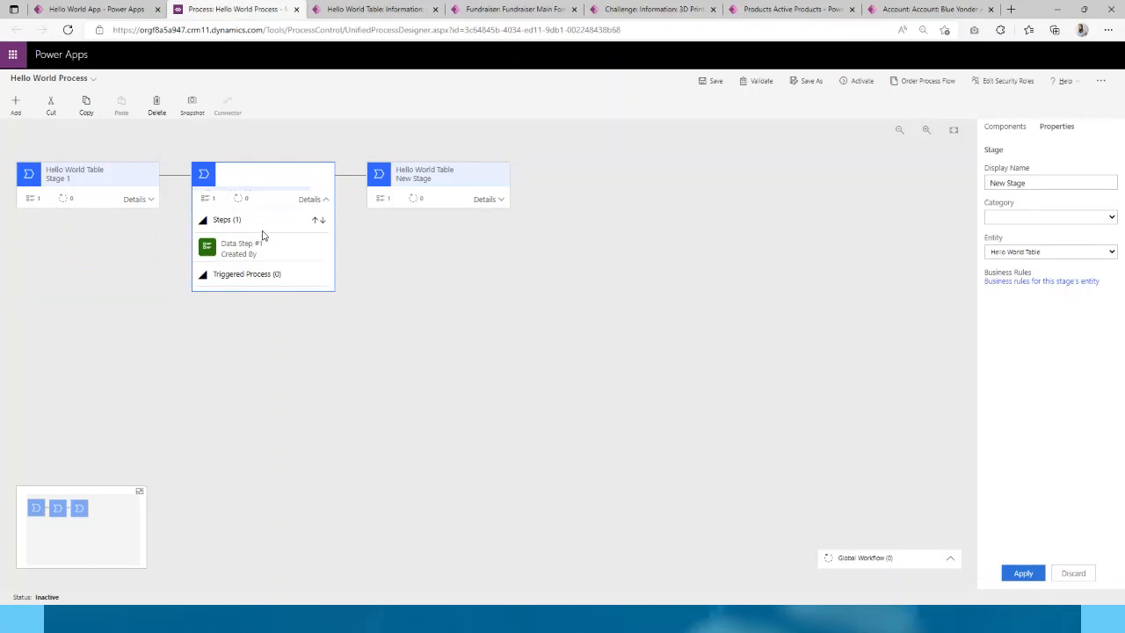
pyautogui.click(1059, 183)
pyautogui.write('Stage 2')
pyautogui.click(1023, 574)
# - Rename the third stage to 'Stage 3'
pyautogui.click(484, 198)
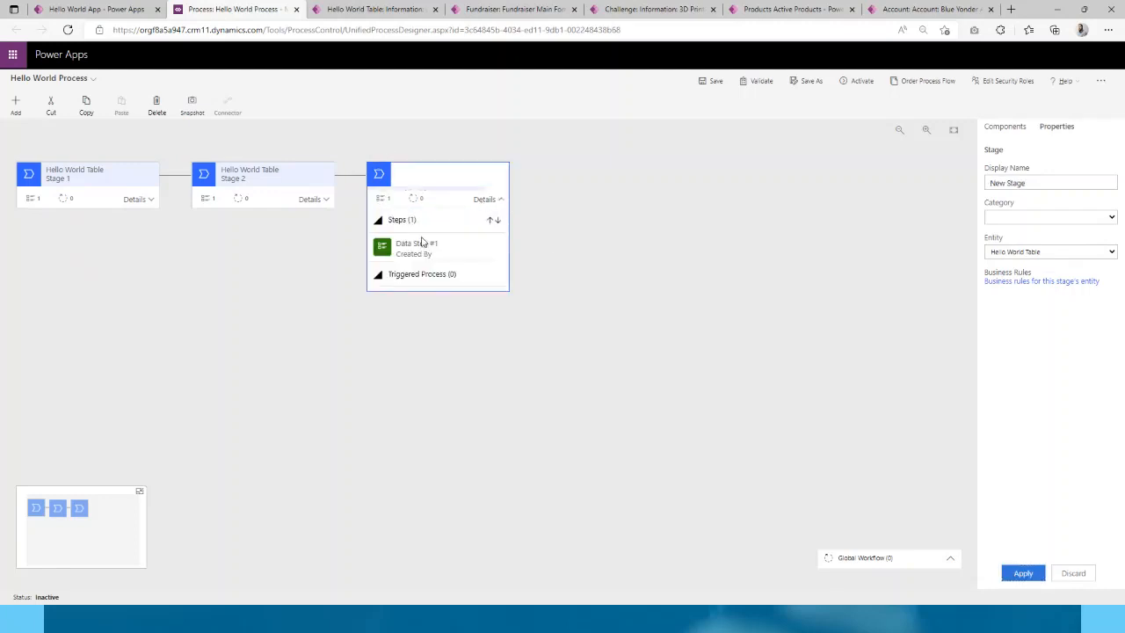
pyautogui.click(1046, 183)
pyautogui.tripleClick(1045, 183)
pyautogui.write('Stage 3')
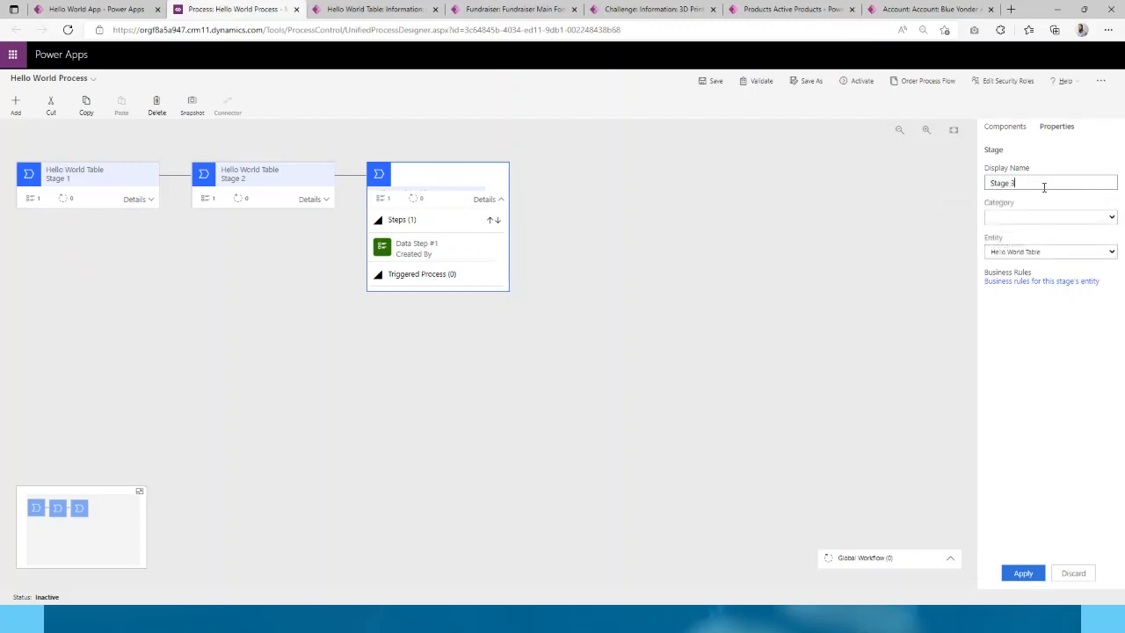
pyautogui.click(1023, 573)
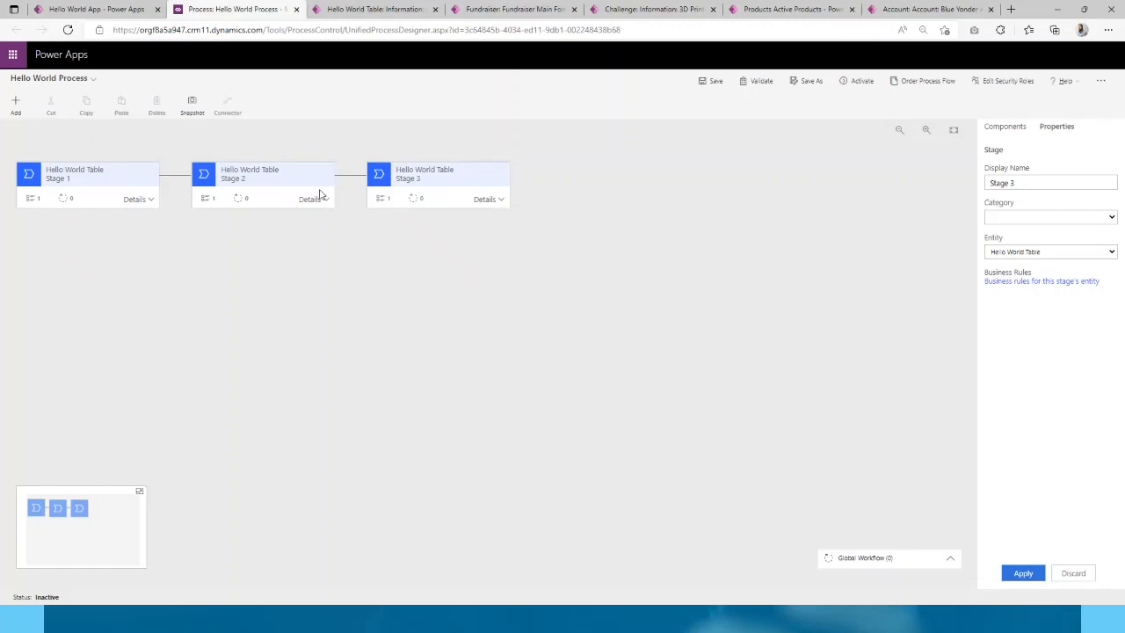
# - Save Hello World Process and confirm its activation
pyautogui.click(716, 80)
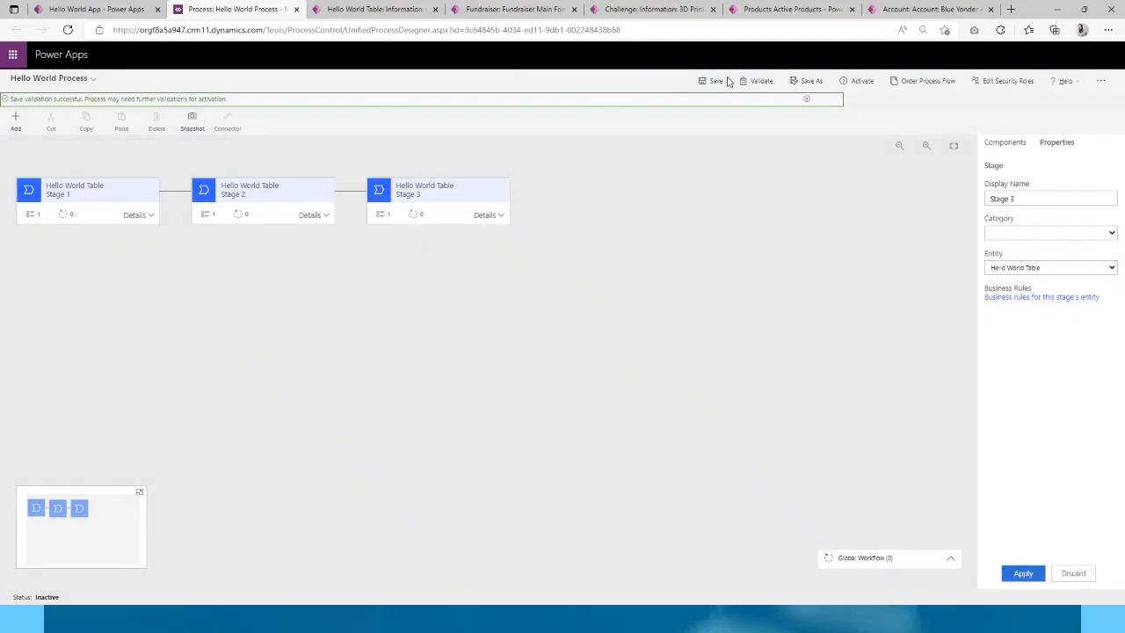
pyautogui.click(850, 82)
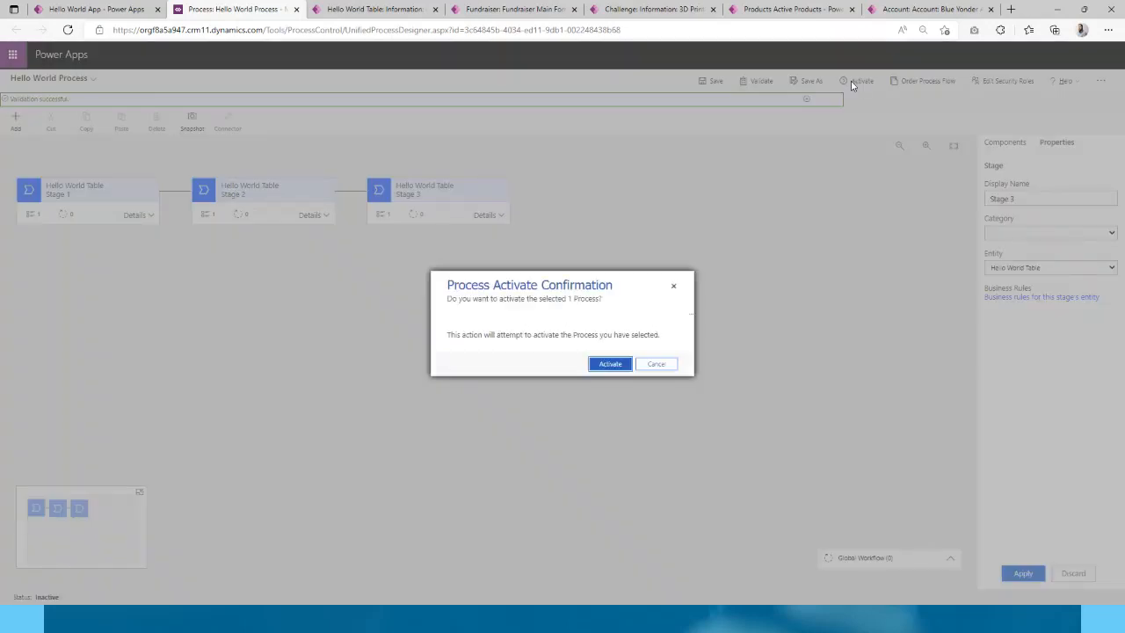
pyautogui.click(611, 364)
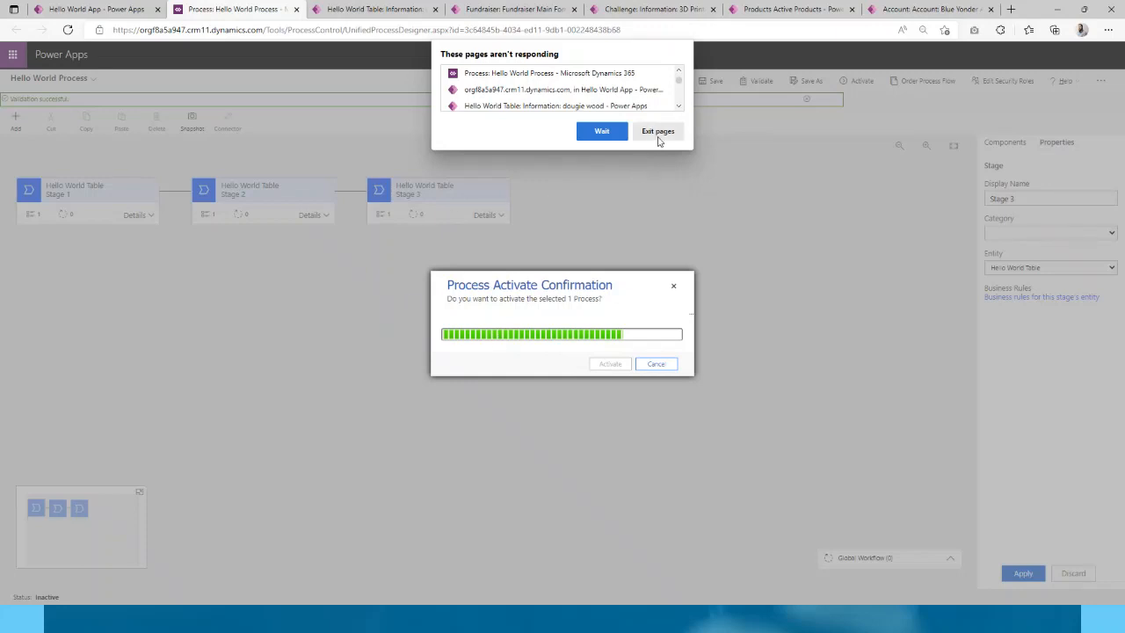
# - Reload the hung process designer page and confirm activation again
pyautogui.click(614, 132)
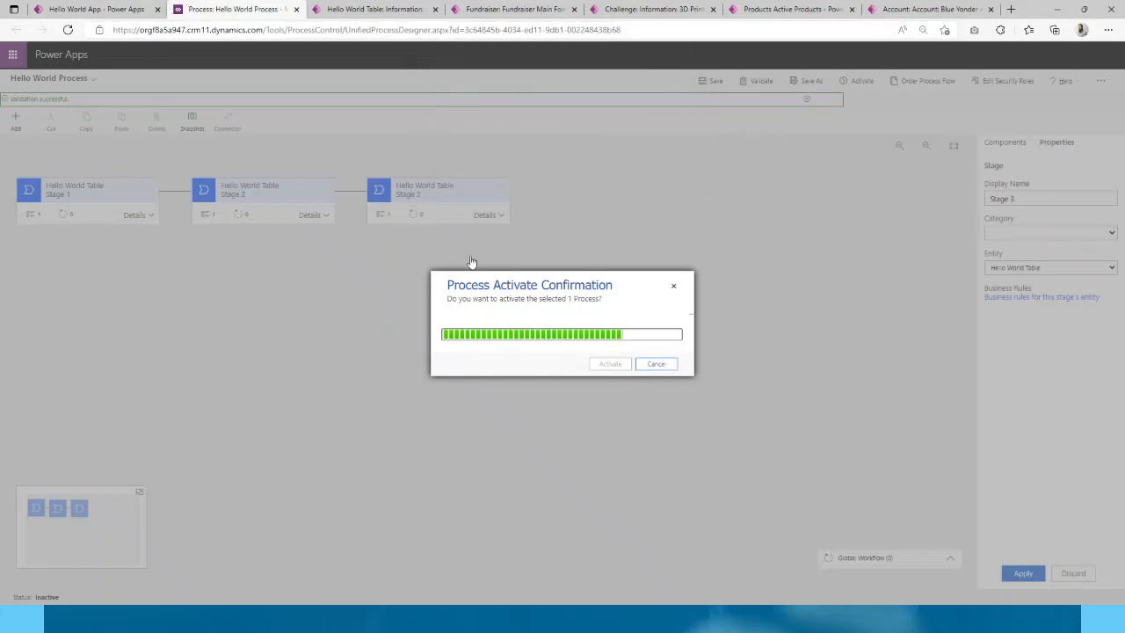
pyautogui.click(66, 30)
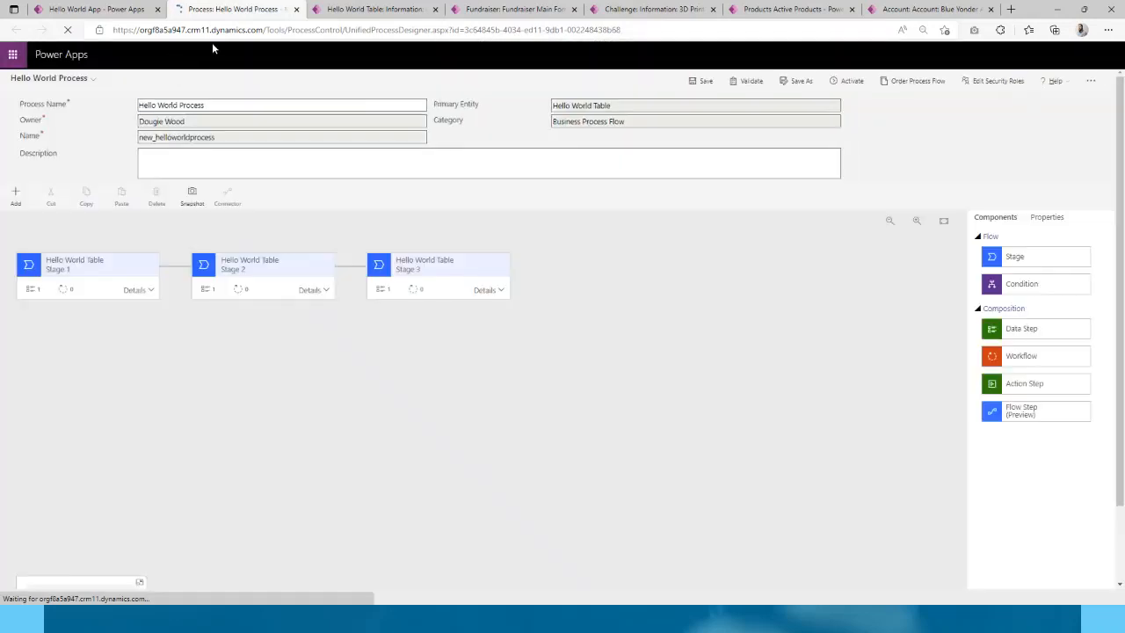
pyautogui.click(857, 81)
pyautogui.click(611, 363)
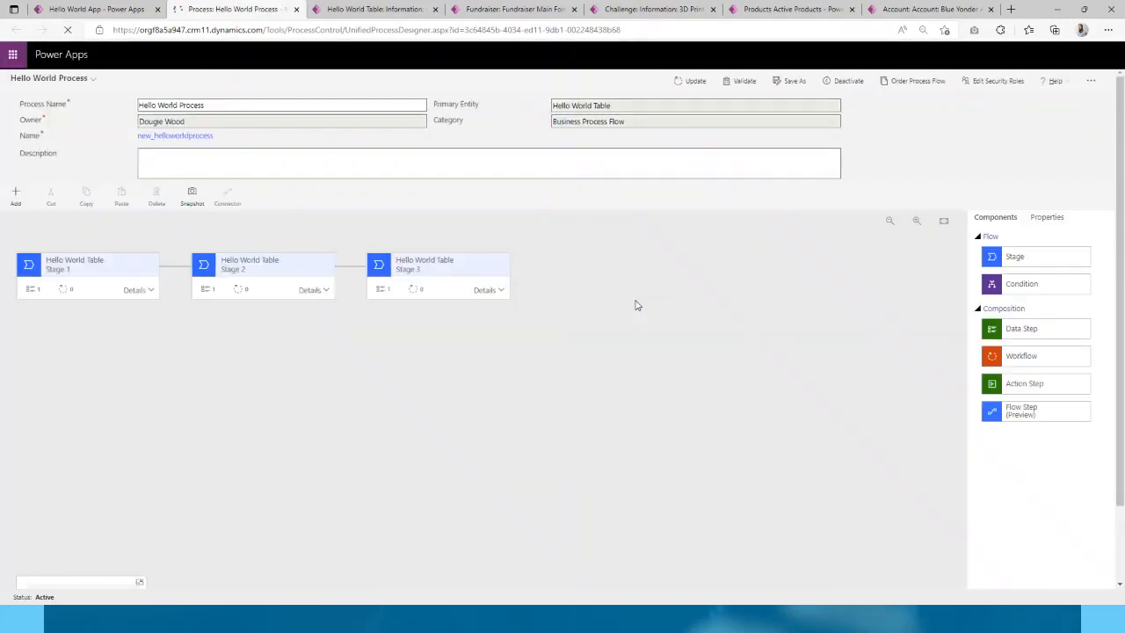
# - Save and publish Hello World App, then run it in a new tab
pyautogui.click(135, 16)
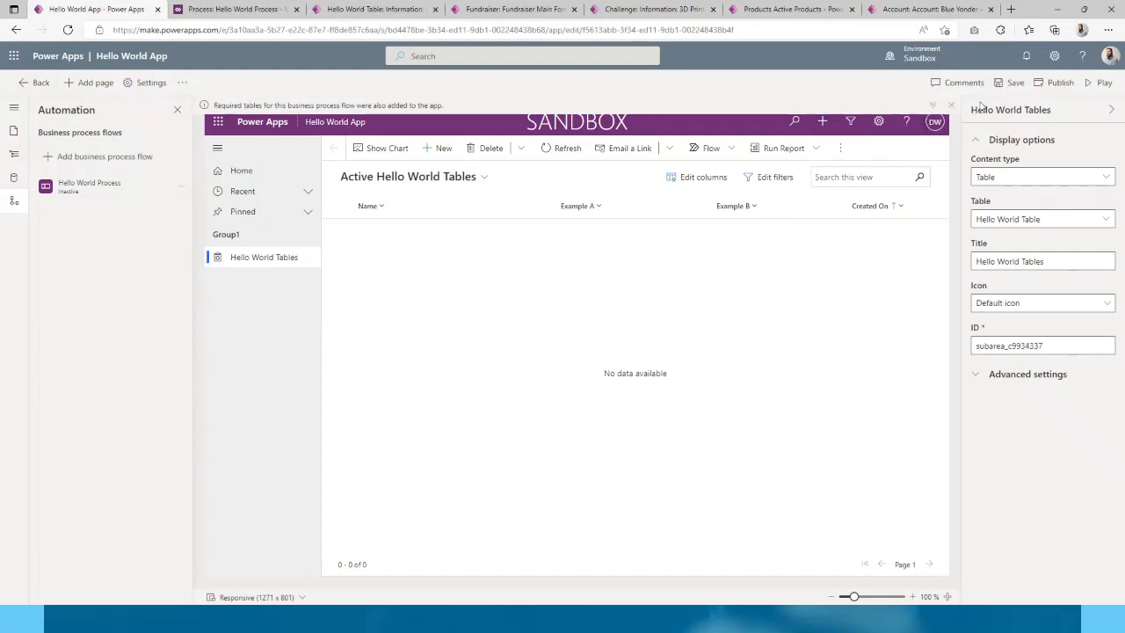
pyautogui.click(1016, 91)
pyautogui.click(181, 187)
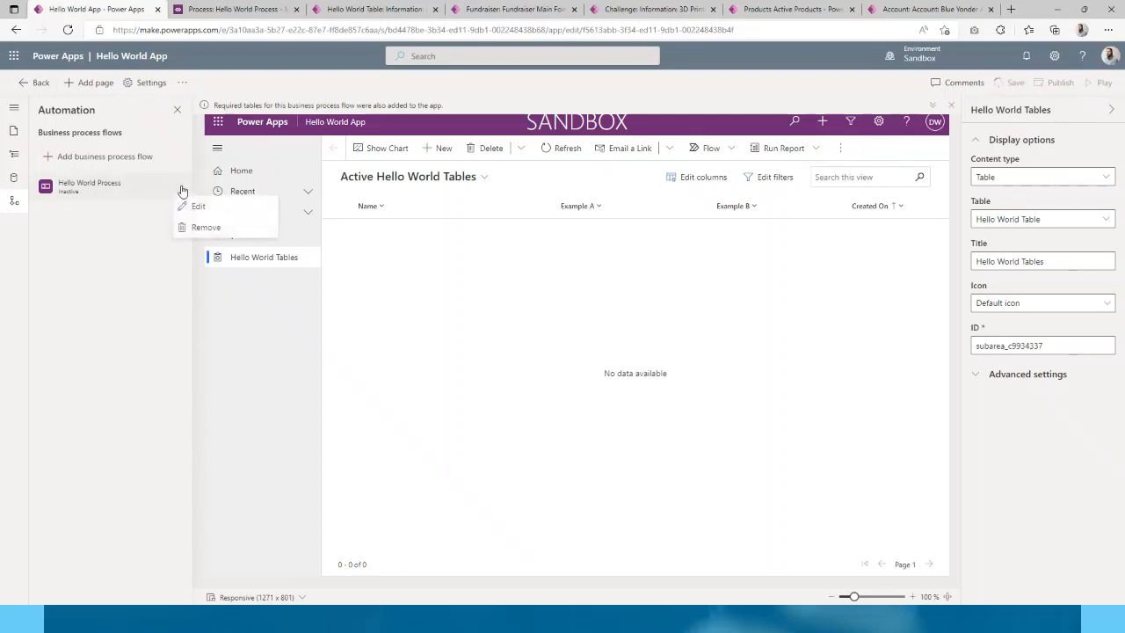
pyautogui.click(130, 269)
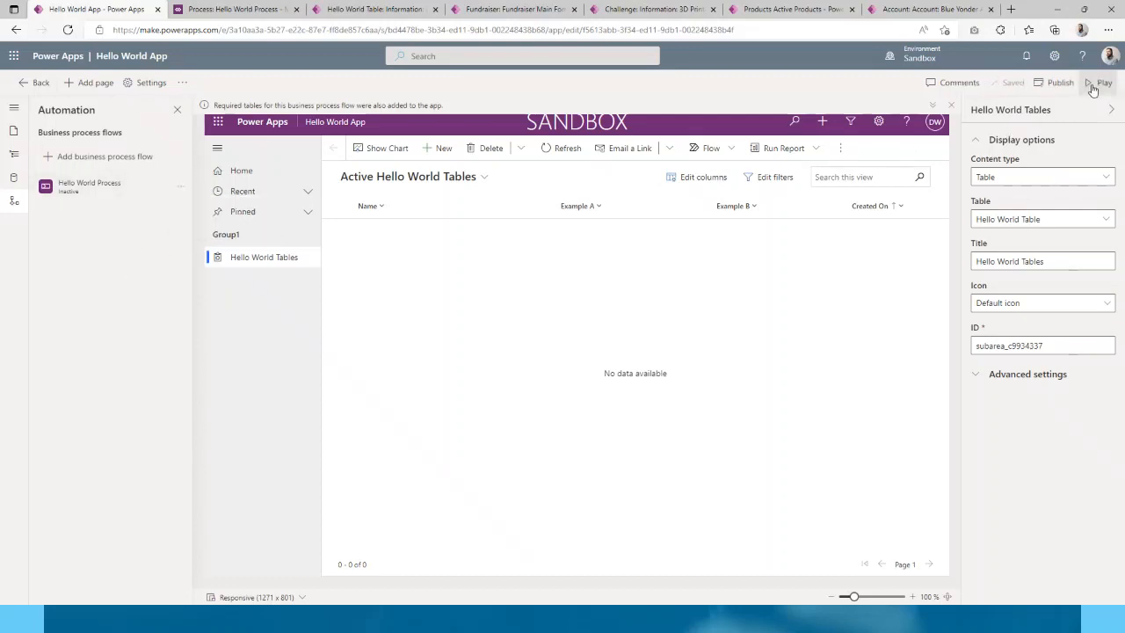
pyautogui.click(1060, 83)
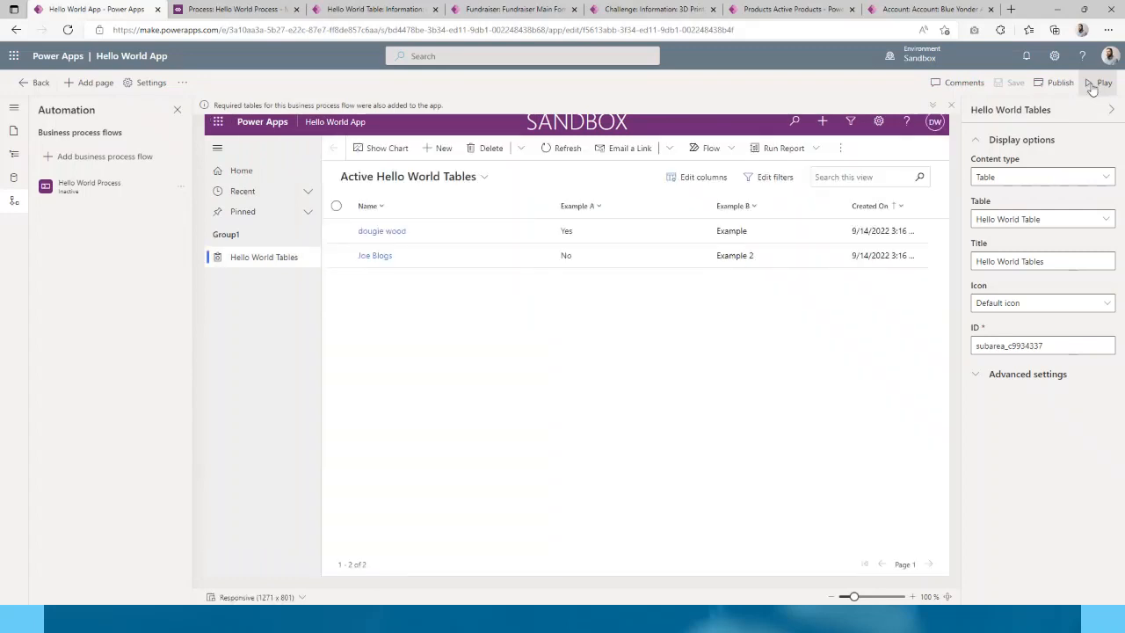
pyautogui.click(1097, 83)
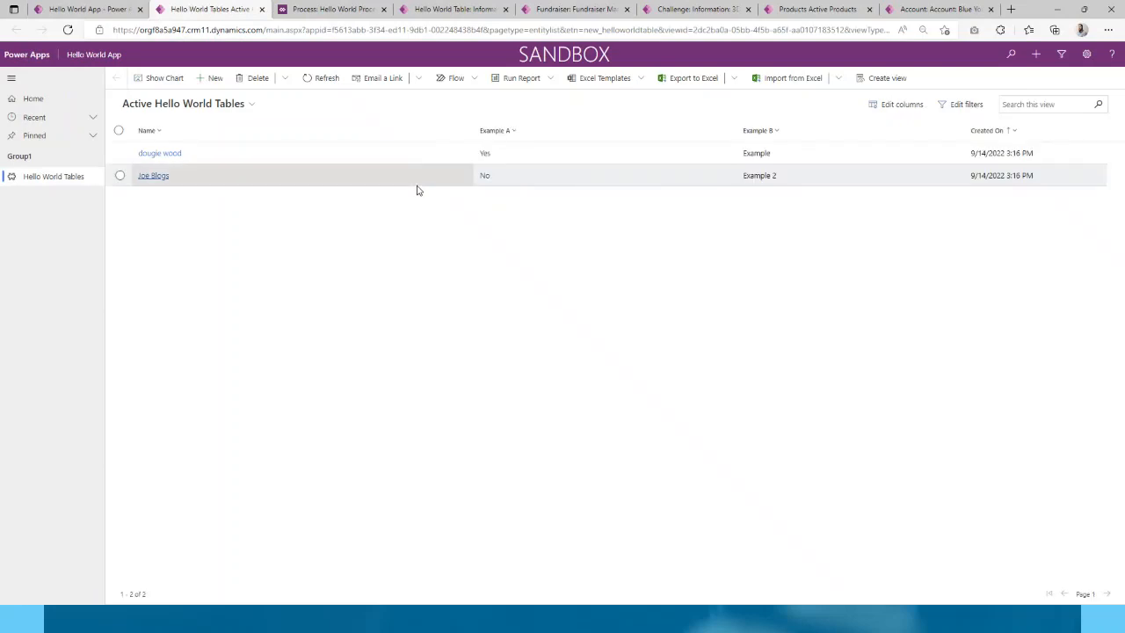
# - Open the first record's form, showing Example A Yes and Example B Example
pyautogui.click(162, 154)
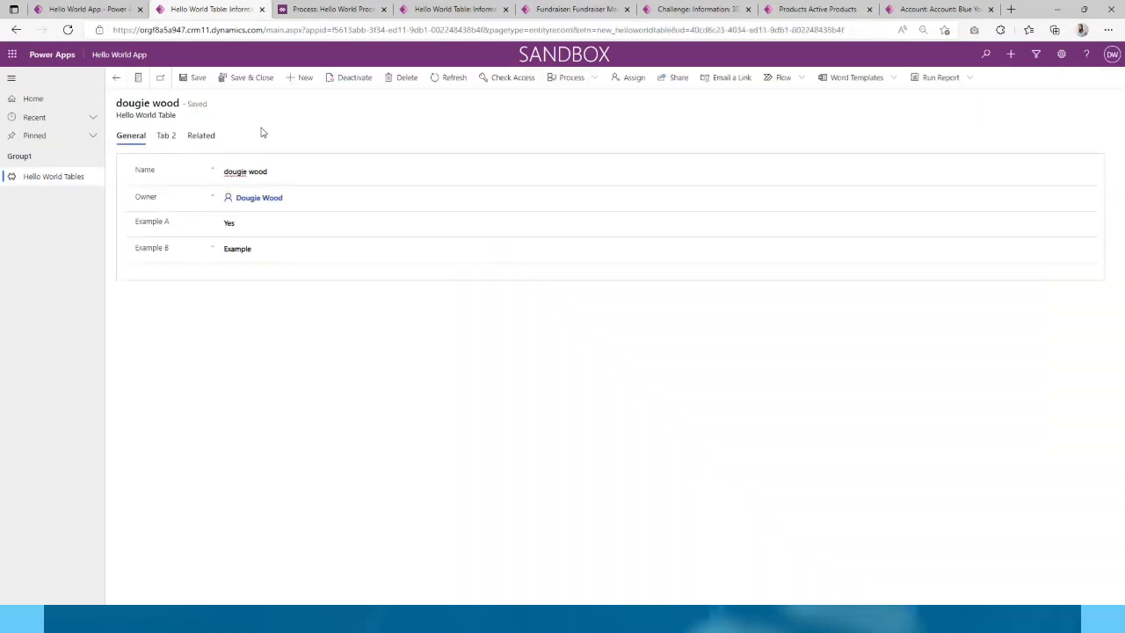
pyautogui.click(16, 29)
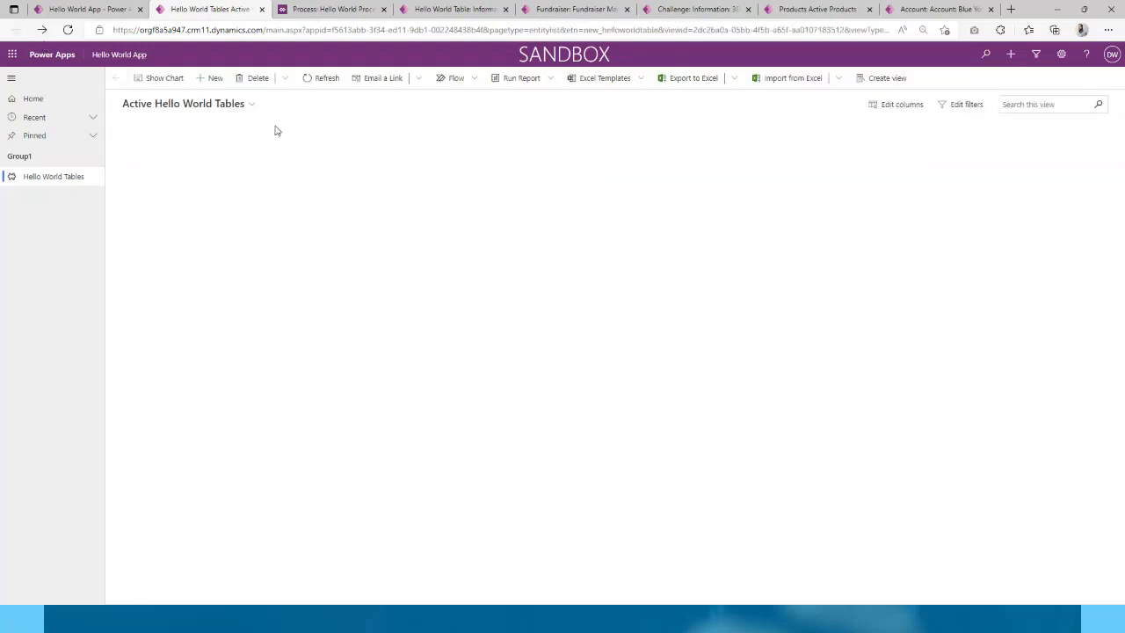
pyautogui.click(163, 155)
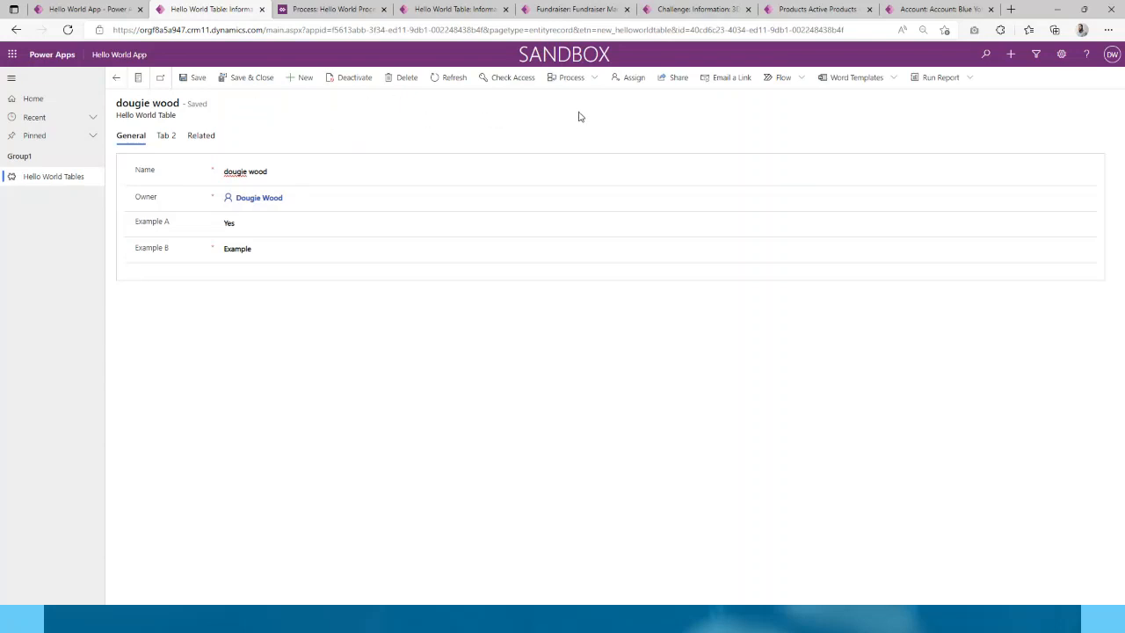
pyautogui.click(479, 10)
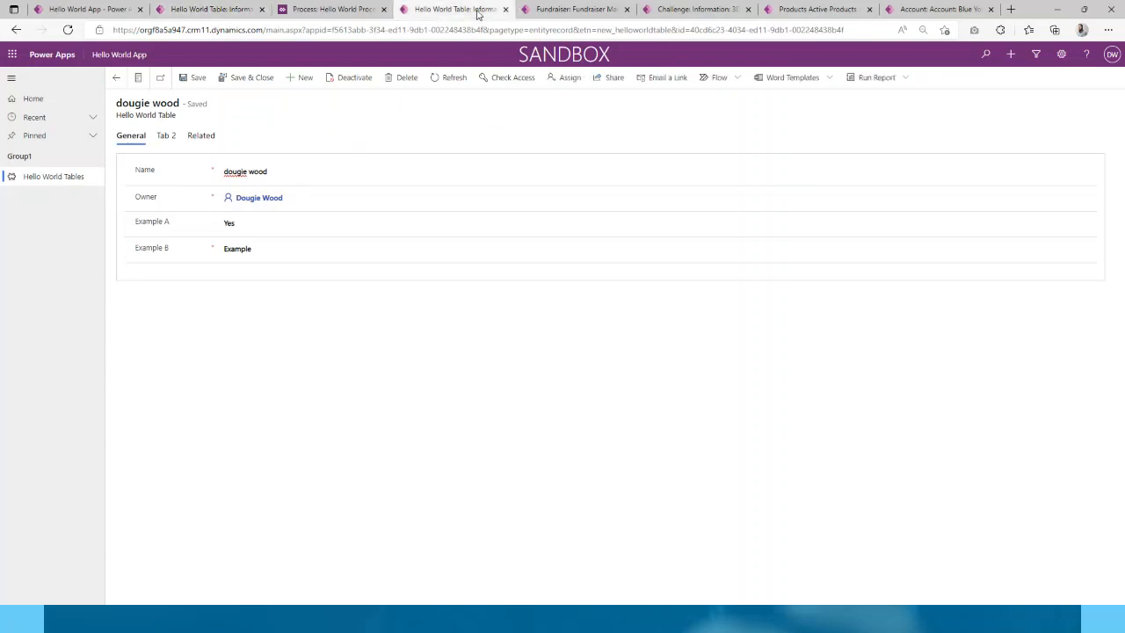
pyautogui.click(544, 10)
# - On the 3D Printing challenge, mark Announce voting and Close Challenge to new Ideas complete
pyautogui.click(678, 9)
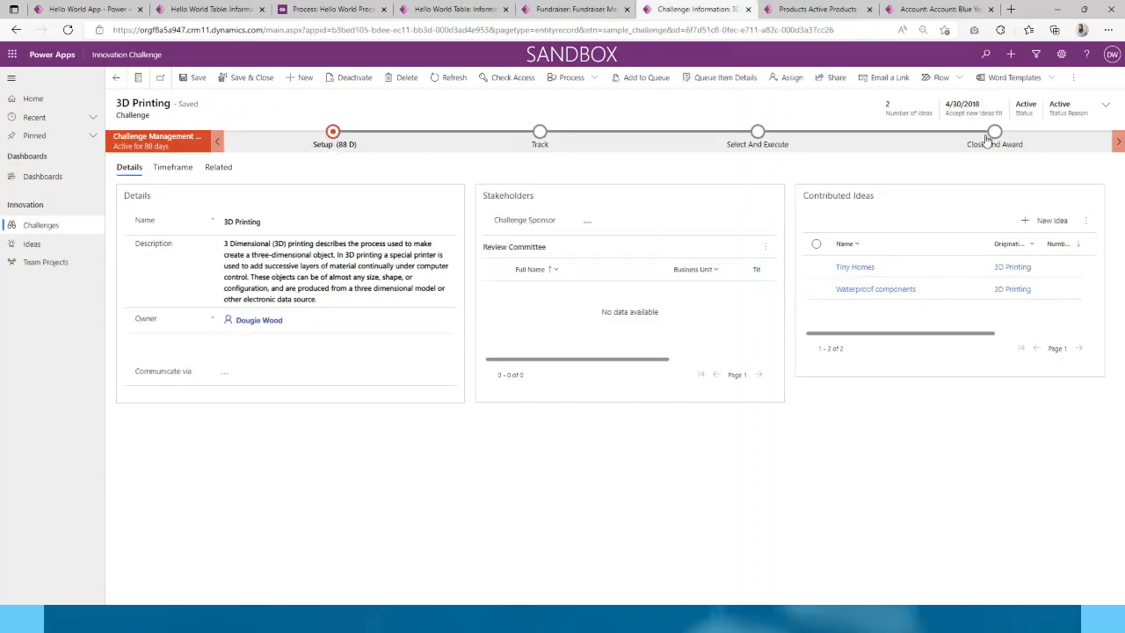
pyautogui.click(544, 145)
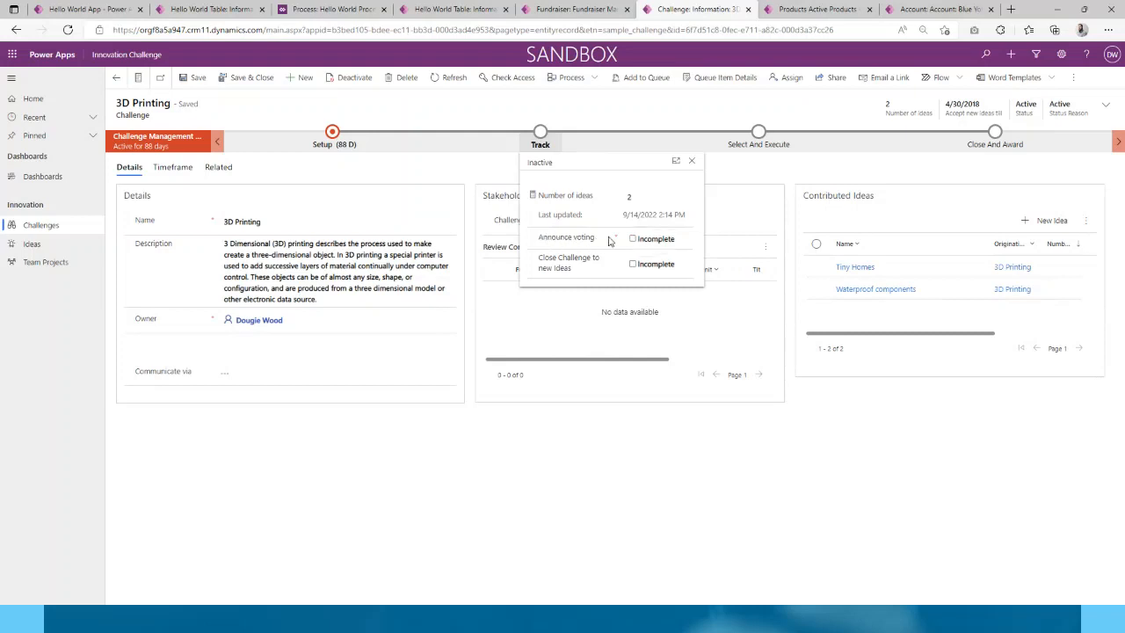
pyautogui.click(635, 240)
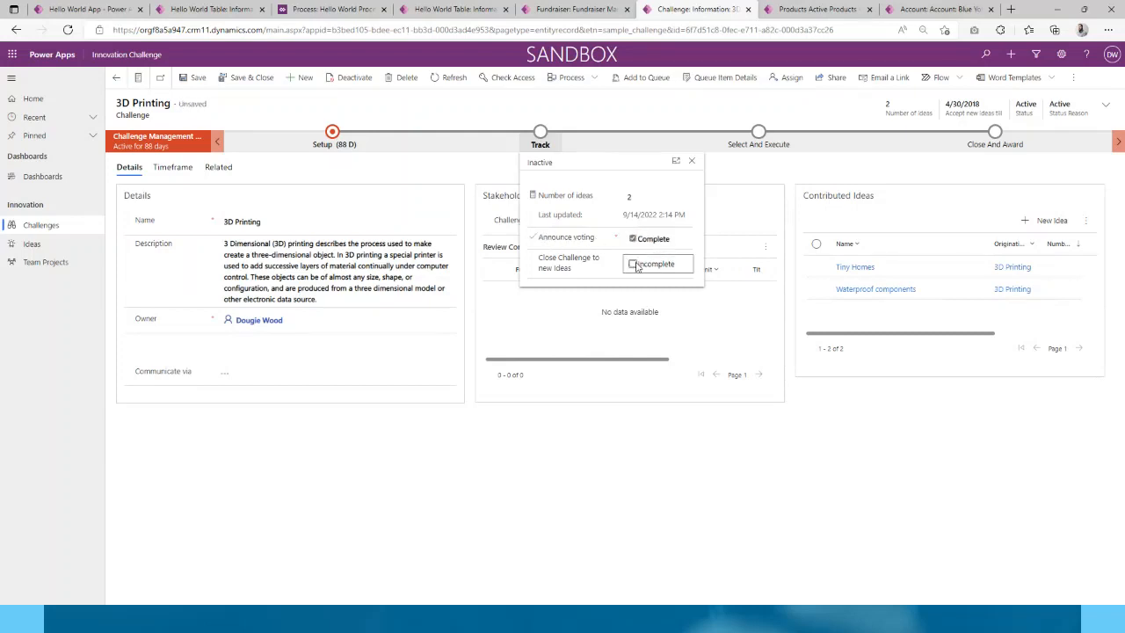
pyautogui.click(633, 263)
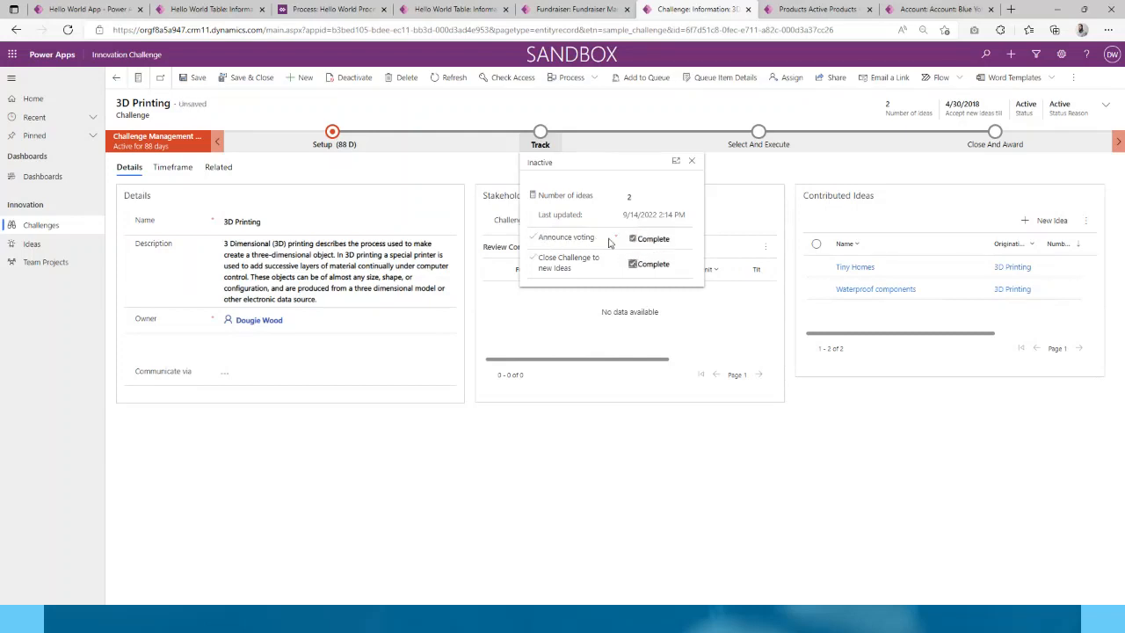
pyautogui.click(544, 151)
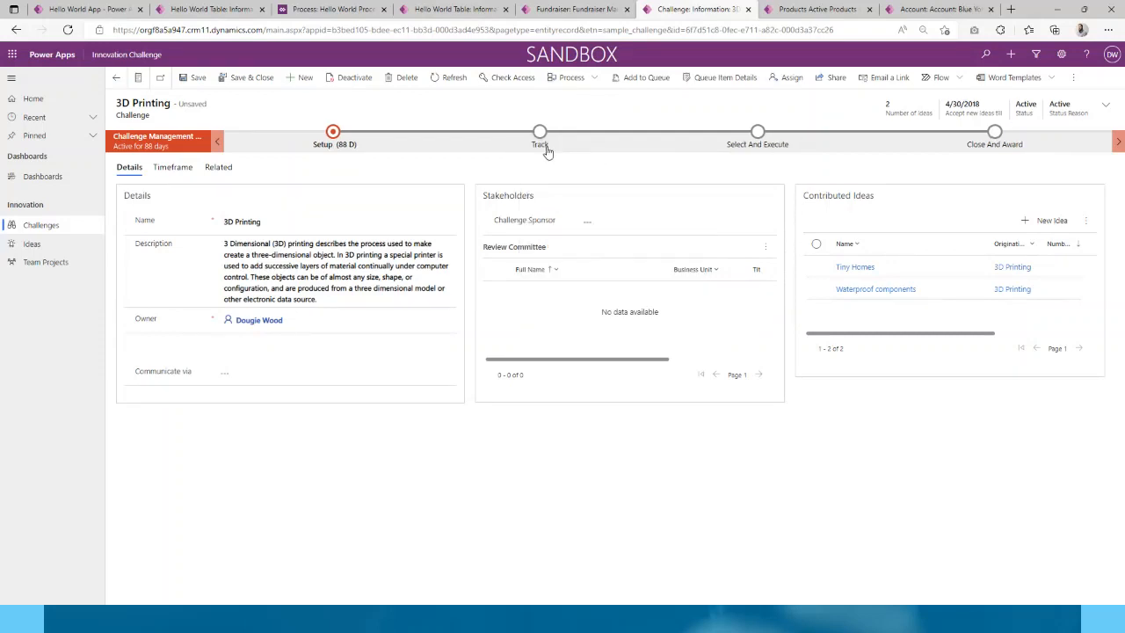
pyautogui.click(545, 152)
# - Advance the process from Setup through Track to the Select And Execute stage
pyautogui.click(755, 148)
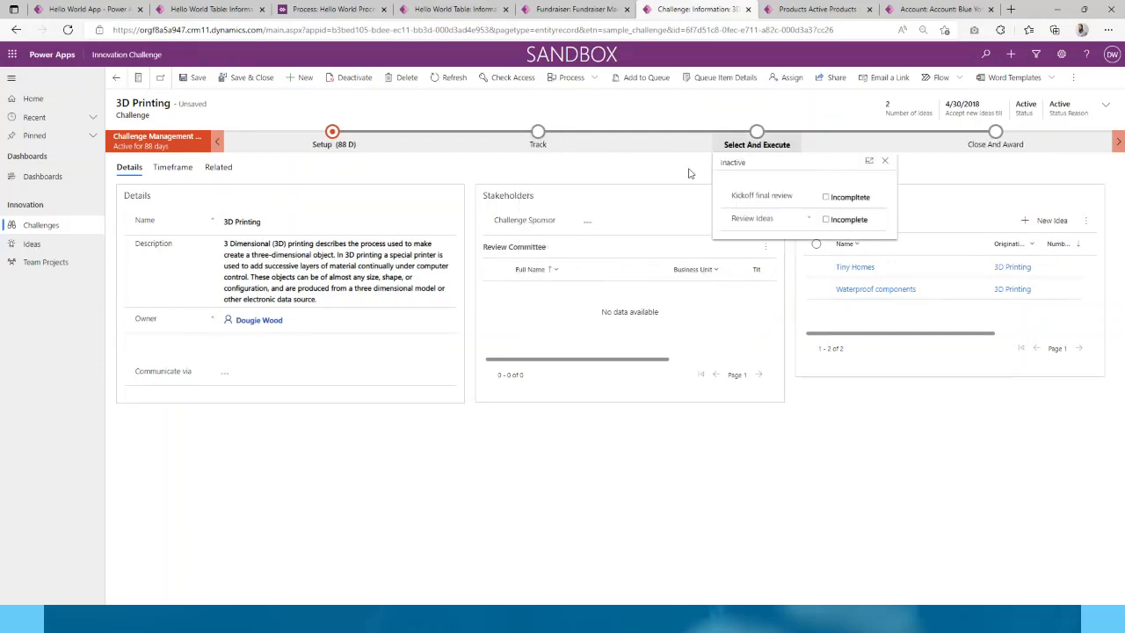
pyautogui.click(537, 149)
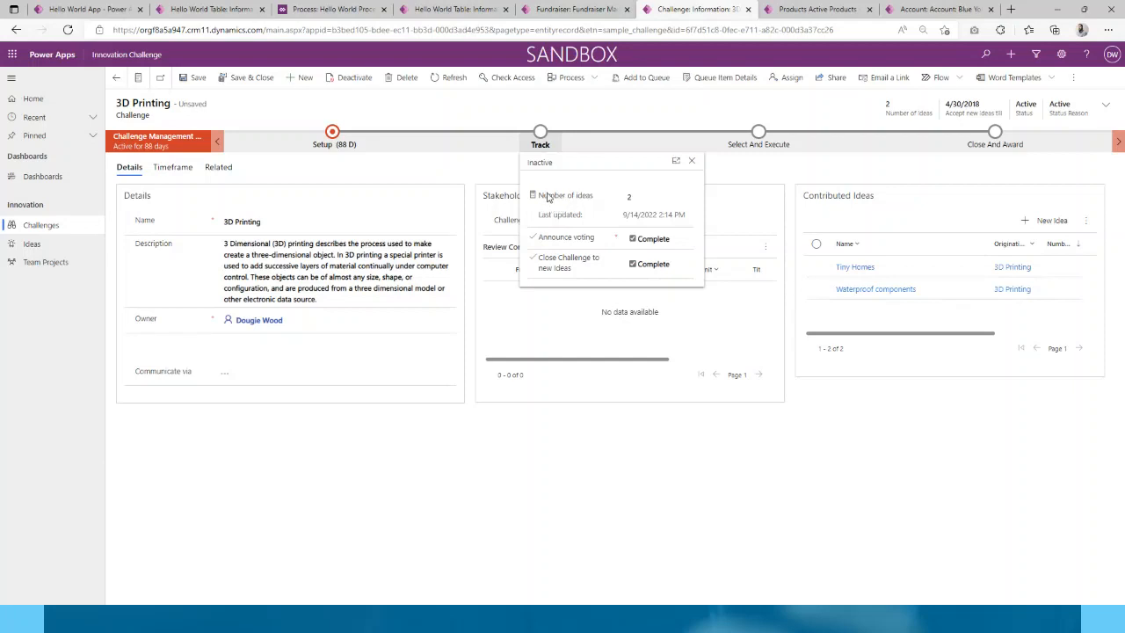
pyautogui.click(350, 142)
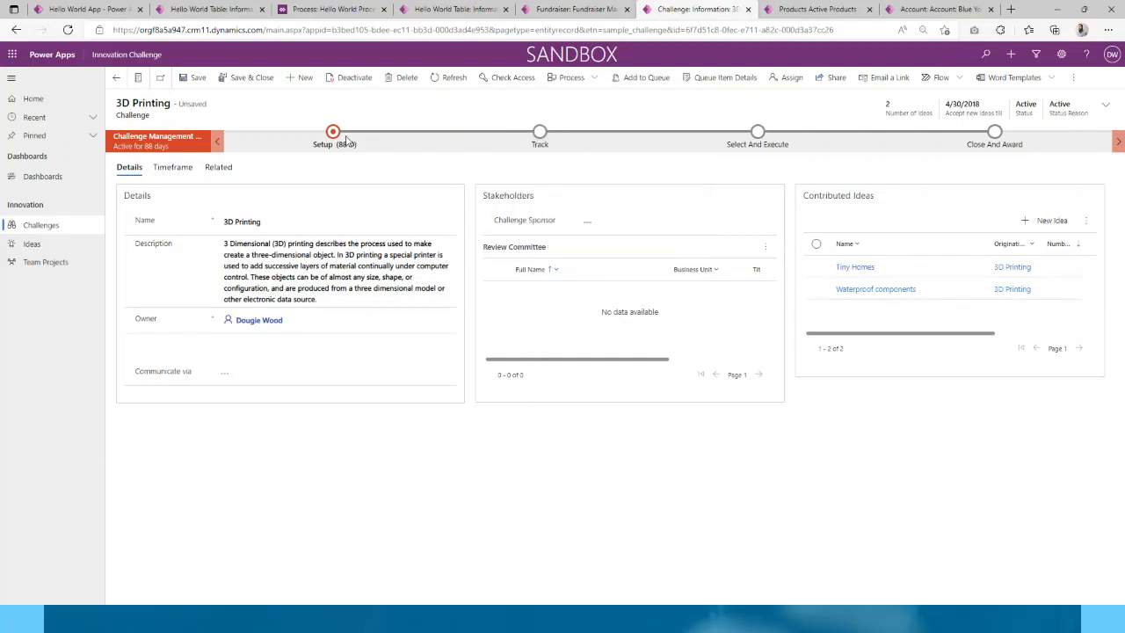
pyautogui.click(382, 301)
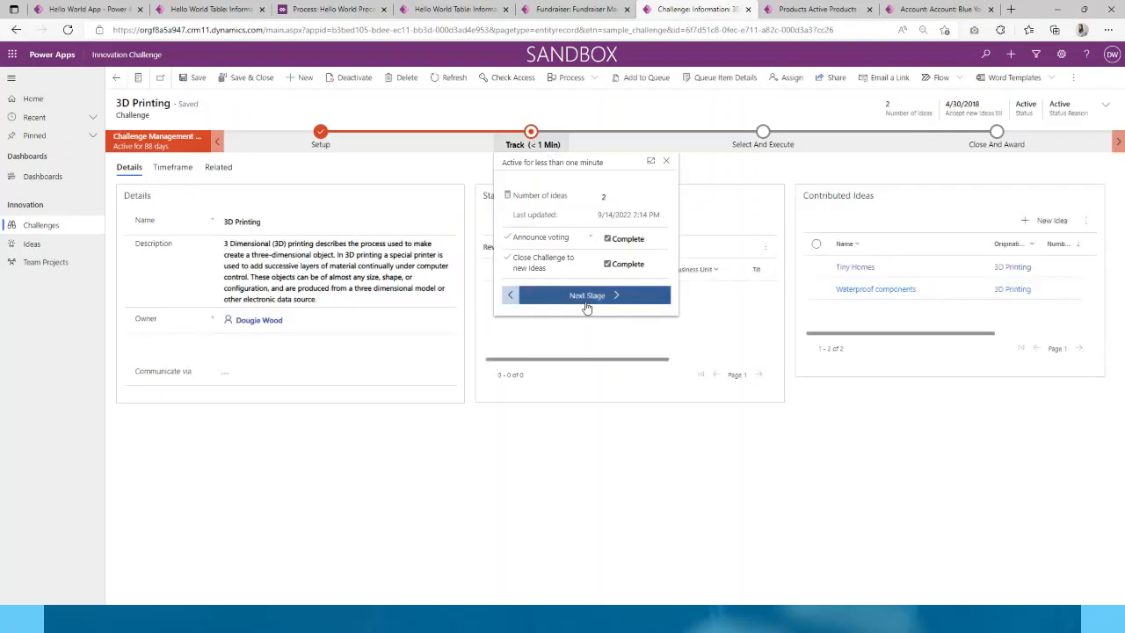
pyautogui.click(587, 306)
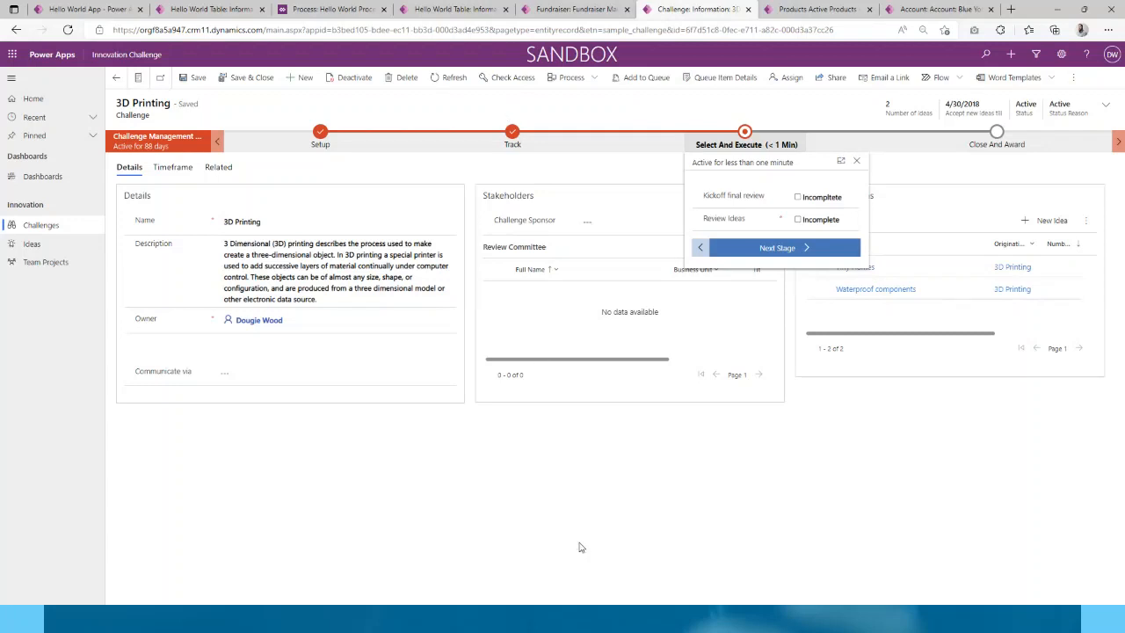
pyautogui.moveTo(743, 622)
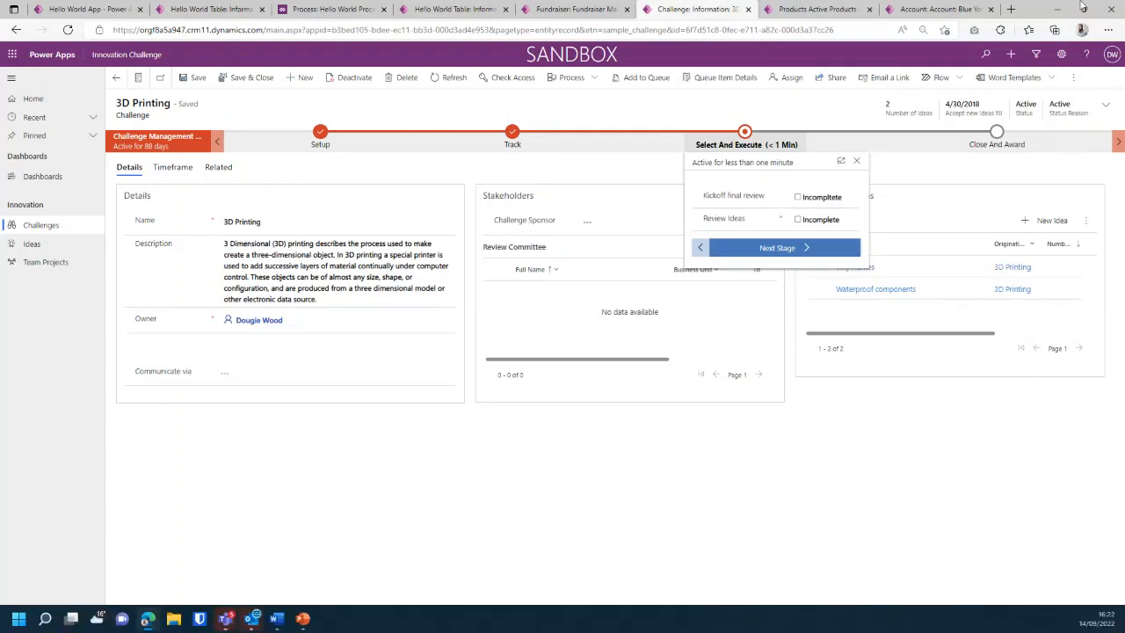
# - Show Hello World Table's components in the solution, then advance to the PowerApps Workshop slide
pyautogui.click(98, 8)
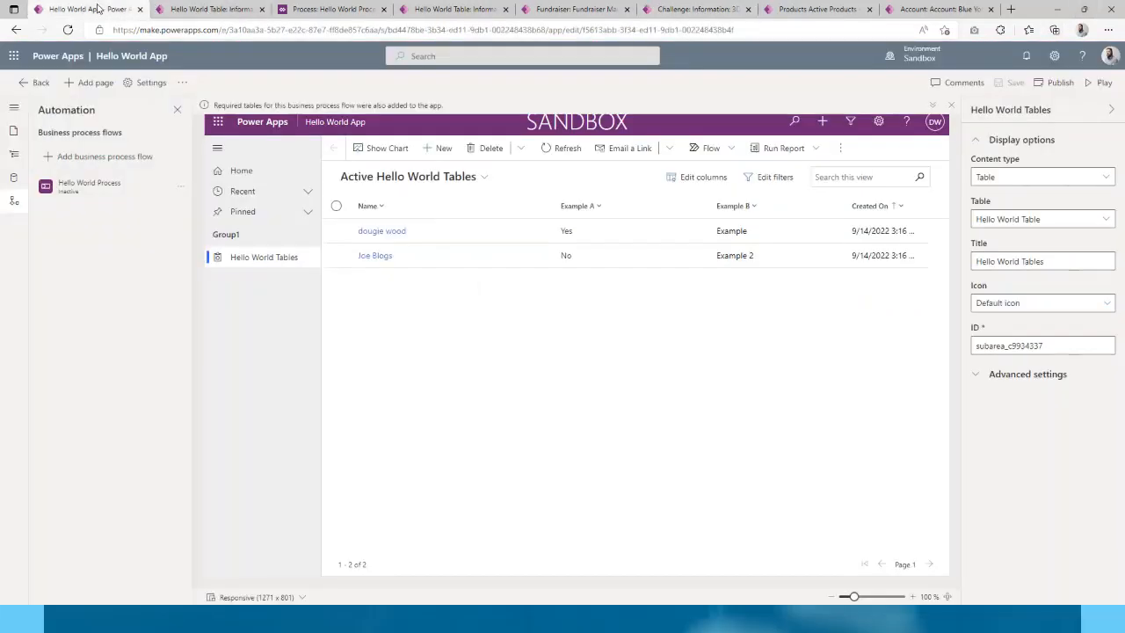
pyautogui.click(41, 87)
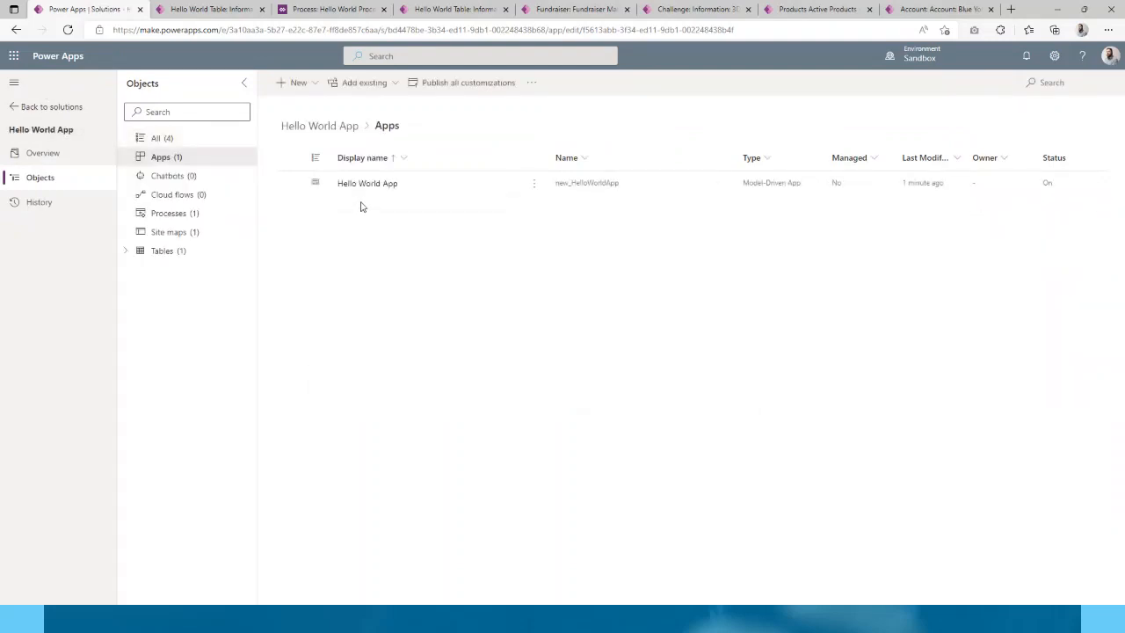
pyautogui.click(126, 252)
pyautogui.click(141, 271)
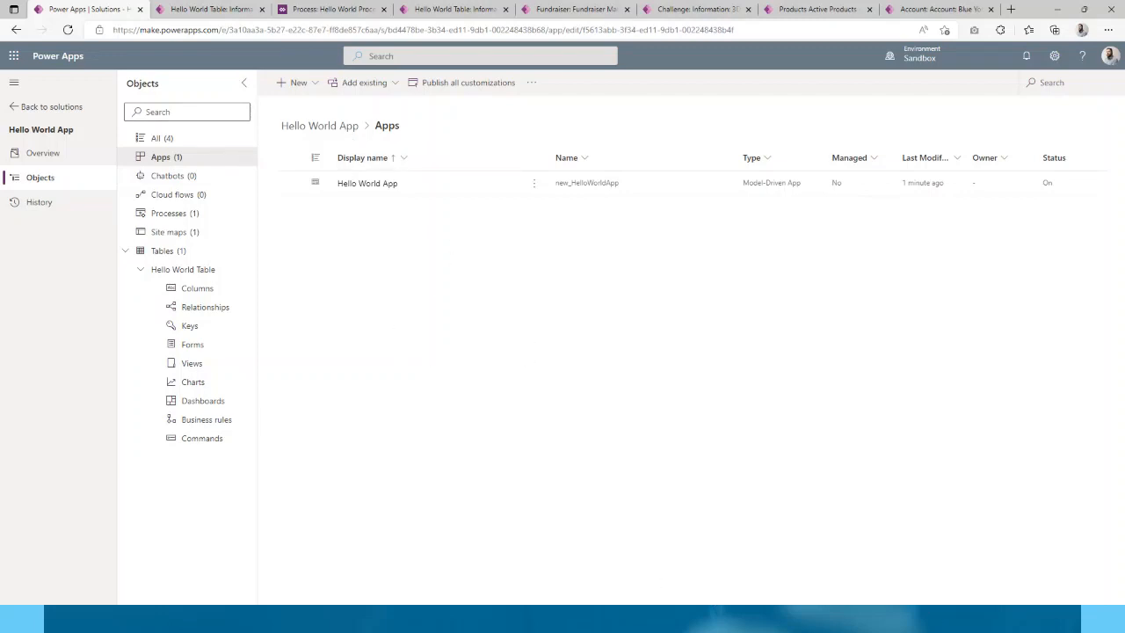
pyautogui.click(751, 563)
pyautogui.click(750, 432)
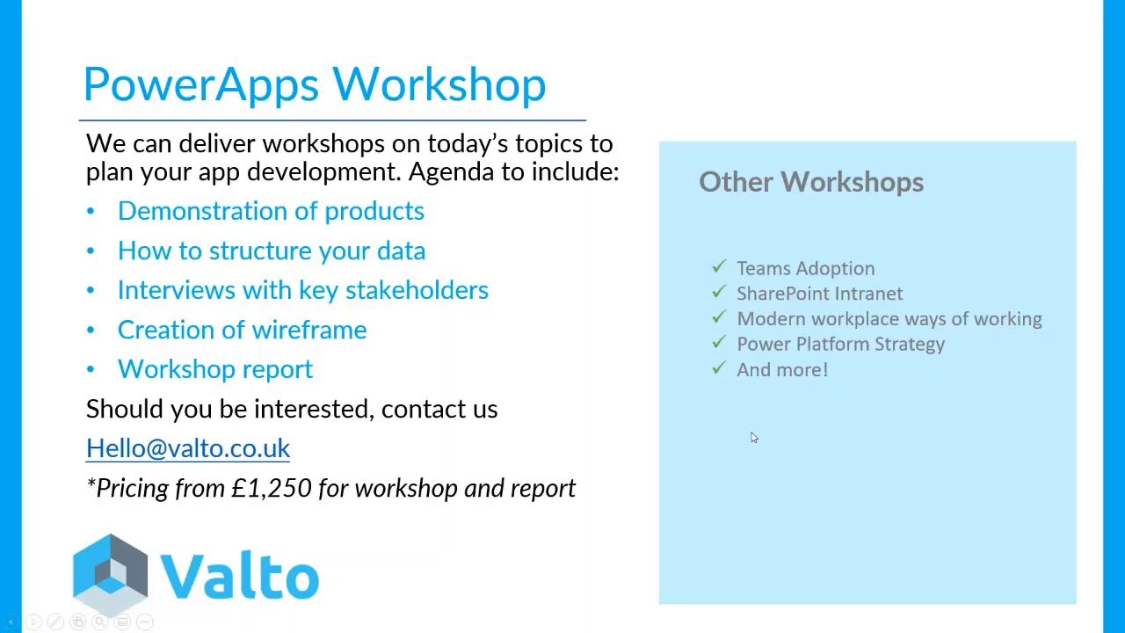